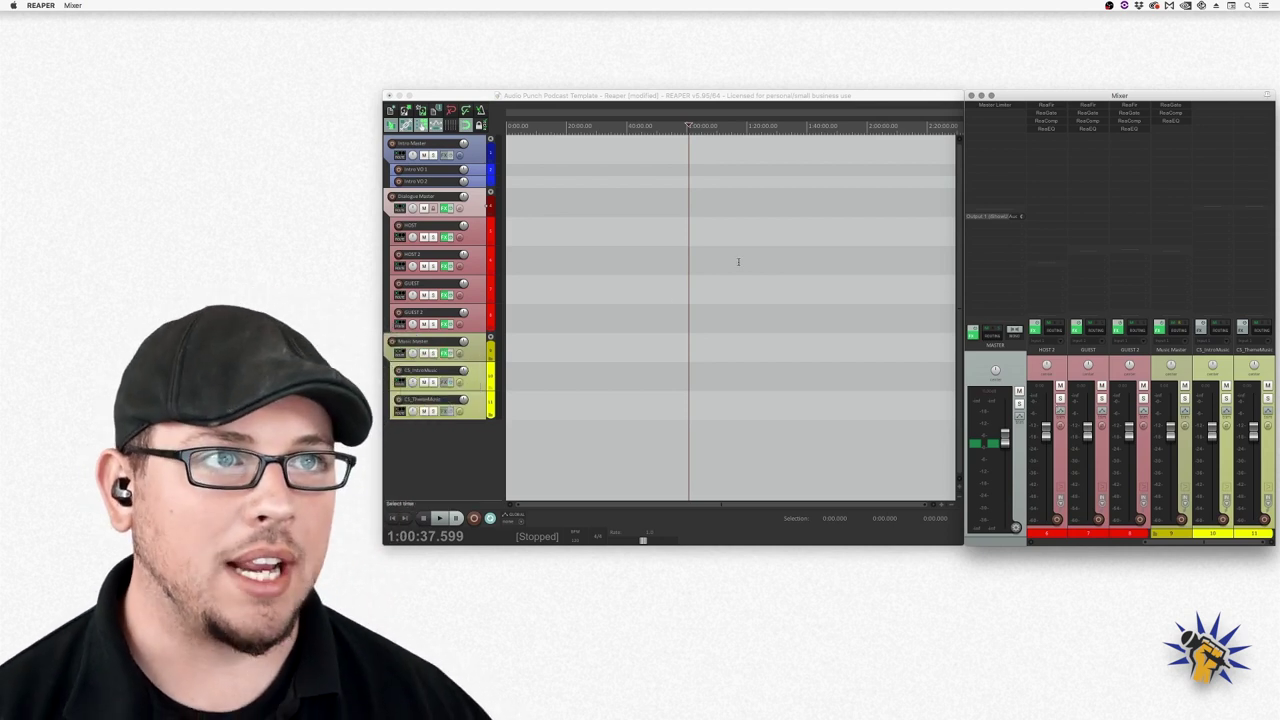
- Select the HOST, HOST 2, GUEST and GUEST 2 dialogue tracks together
{"action": "left_click", "coordinate": [482, 236]}
{"action": "left_click", "coordinate": [482, 236]}
{"action": "left_click", "coordinate": [480, 265]}
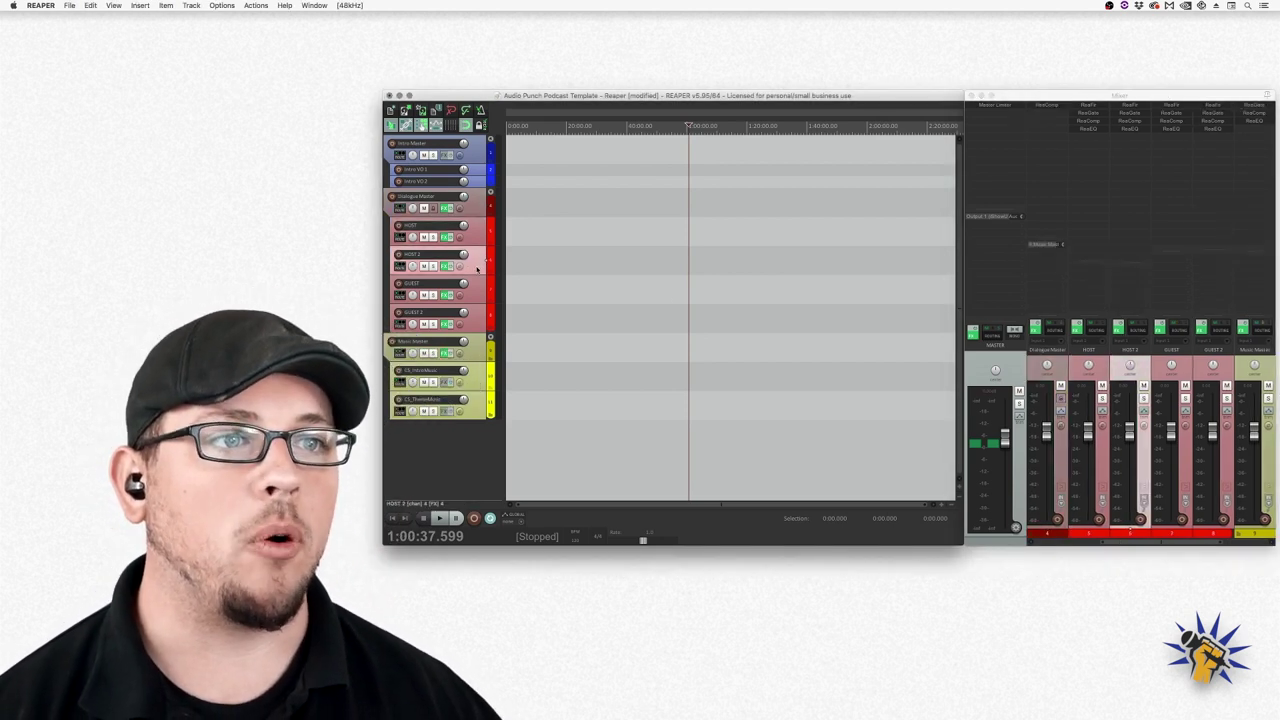
{"action": "left_click", "coordinate": [479, 294]}
{"action": "left_click", "coordinate": [478, 322]}
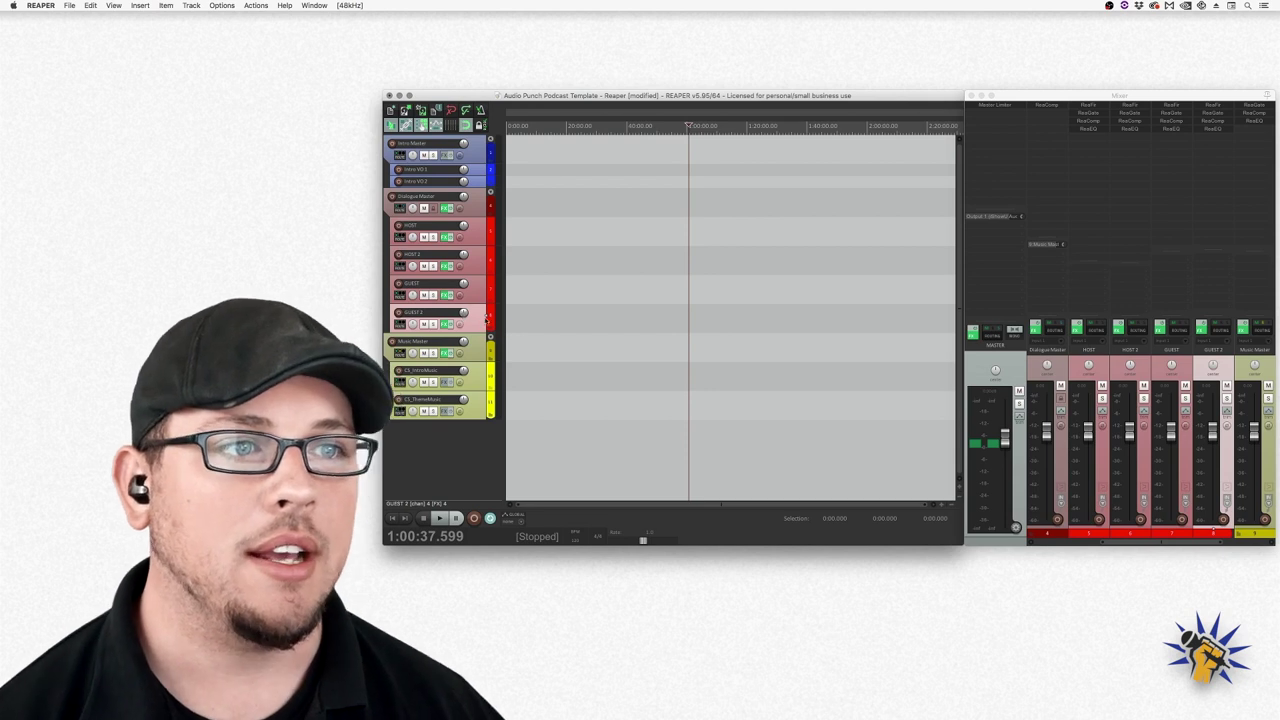
{"action": "right_click", "coordinate": [476, 318]}
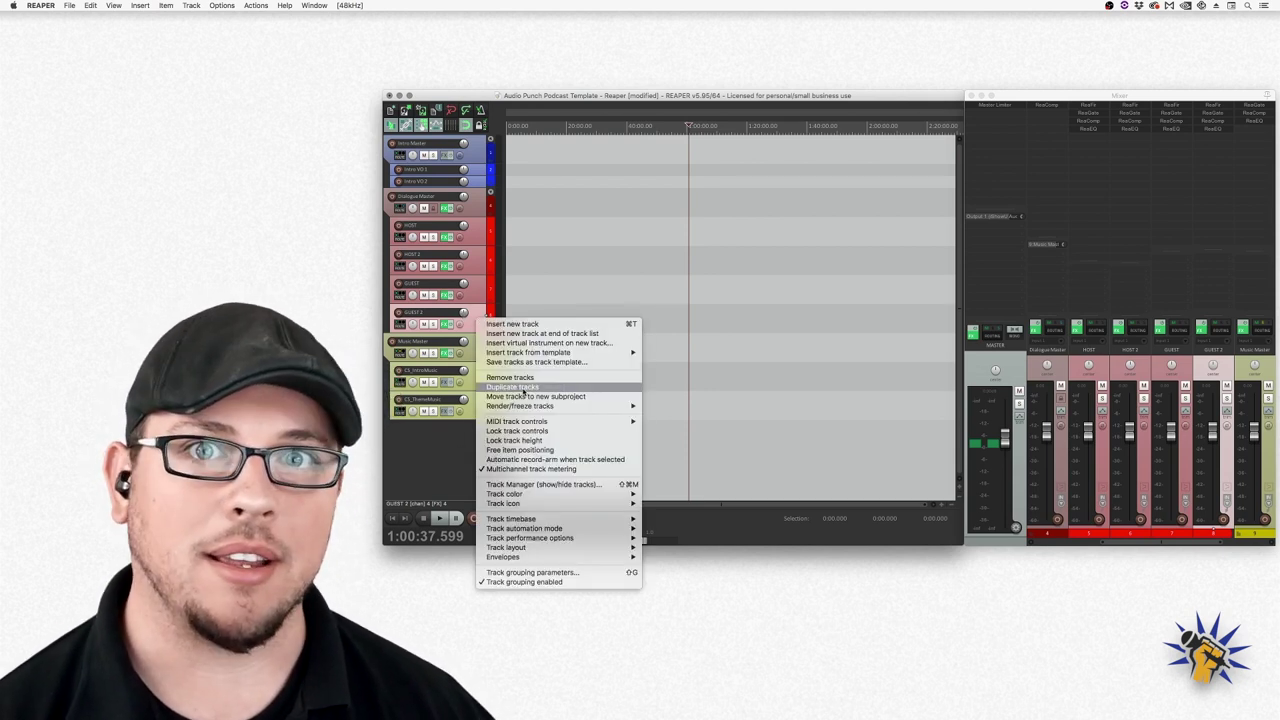
{"action": "left_click", "coordinate": [478, 294]}
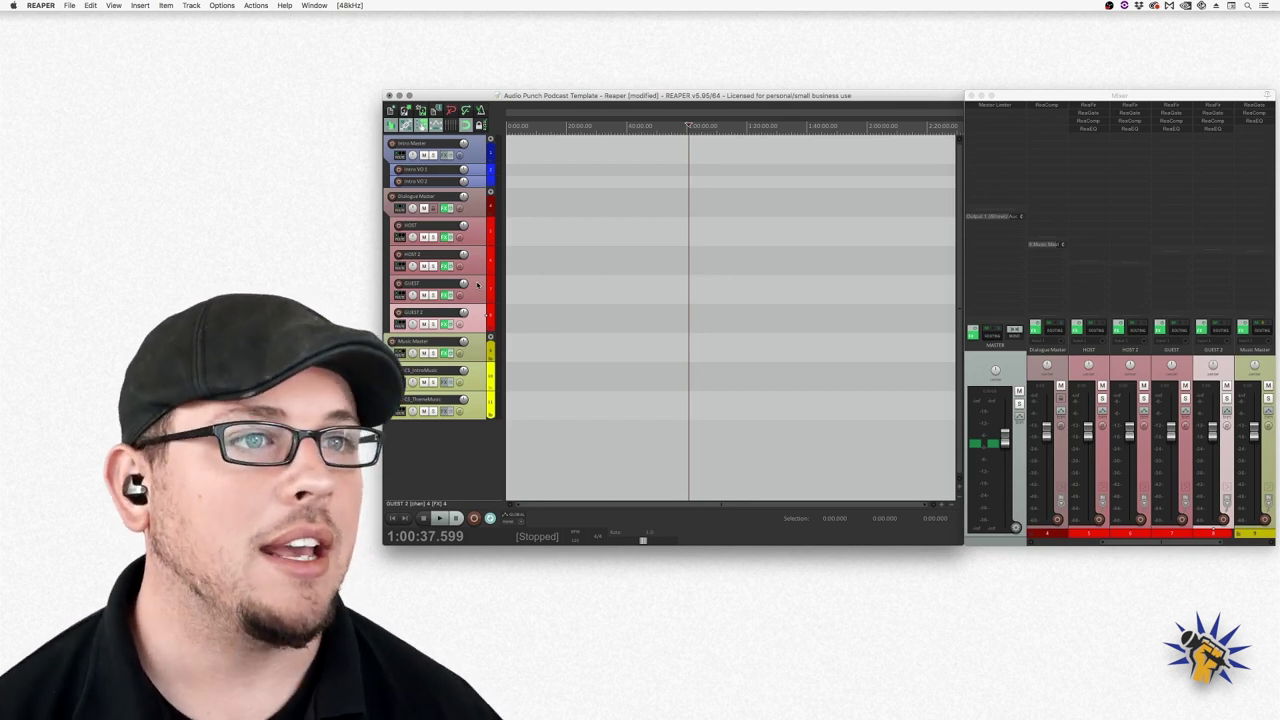
{"action": "left_click", "coordinate": [480, 236]}
{"action": "left_click", "coordinate": [480, 264]}
{"action": "left_click", "coordinate": [481, 292]}
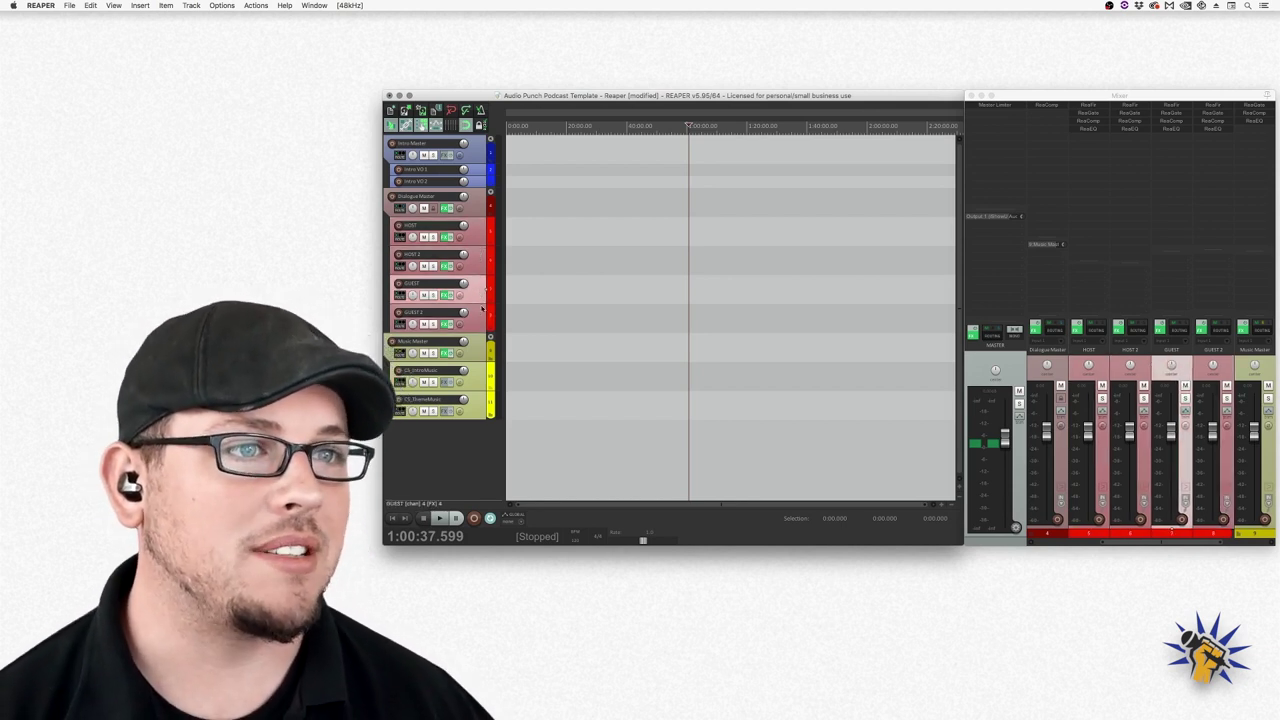
{"action": "left_click", "coordinate": [483, 320]}
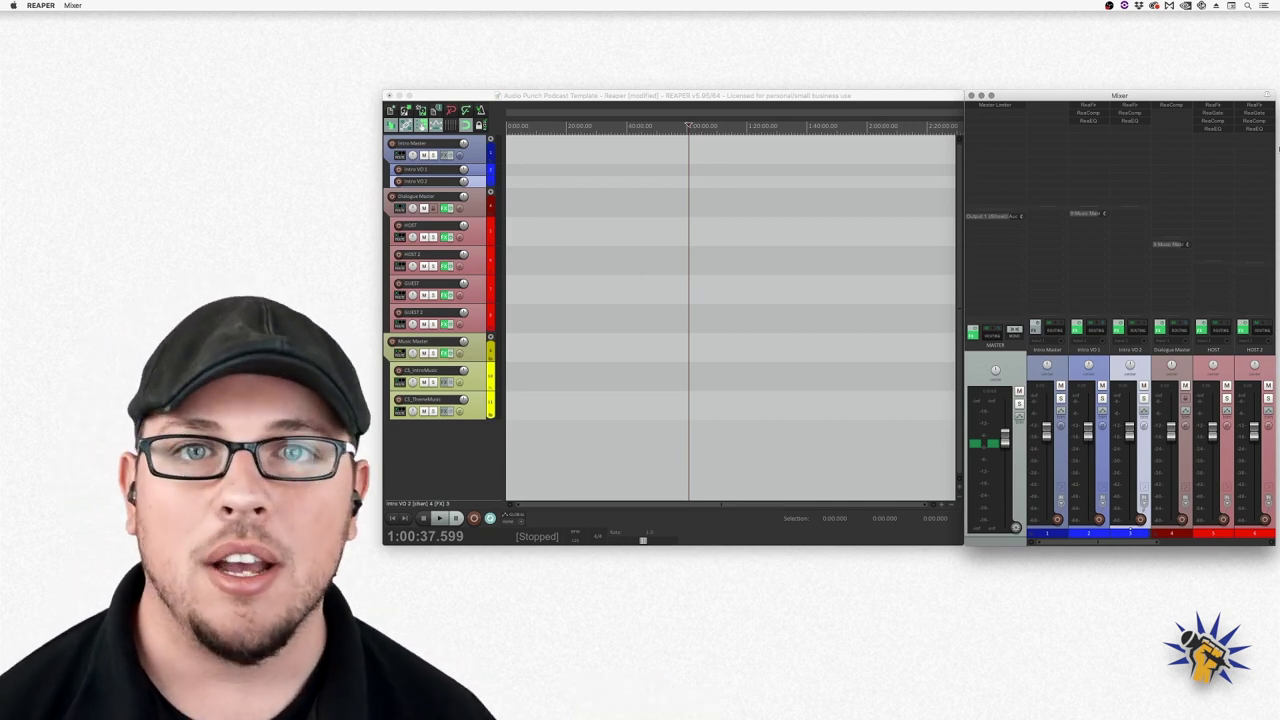
- Import the four dialogue WAV files, each onto its own separate track
{"action": "left_click", "coordinate": [633, 95]}
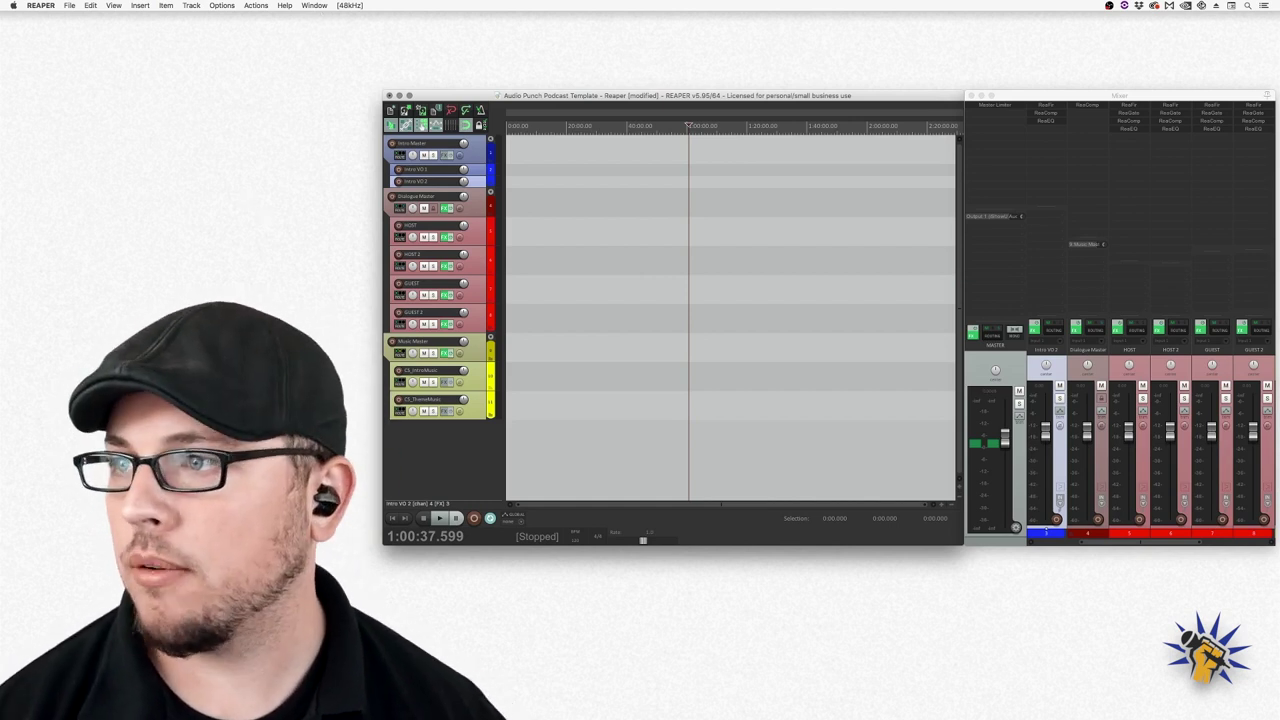
{"action": "left_click_drag", "start_coordinate": [300, 260], "coordinate": [517, 228]}
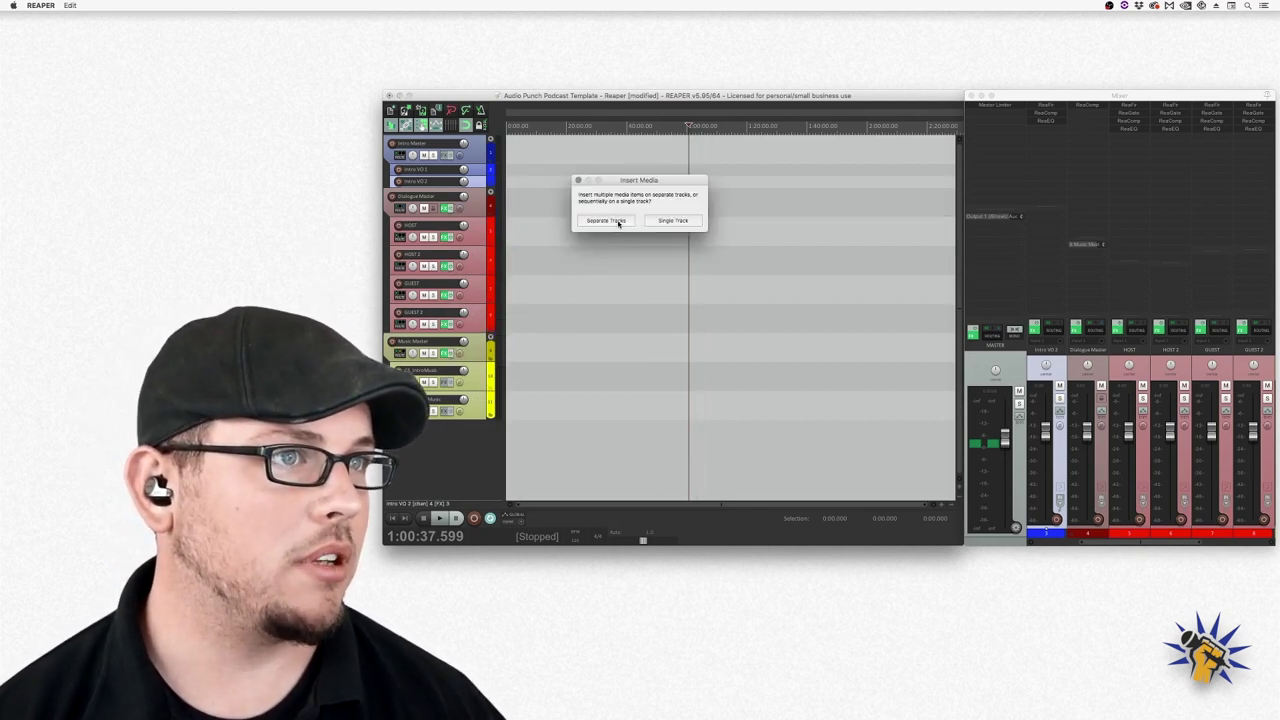
{"action": "left_click", "coordinate": [618, 221]}
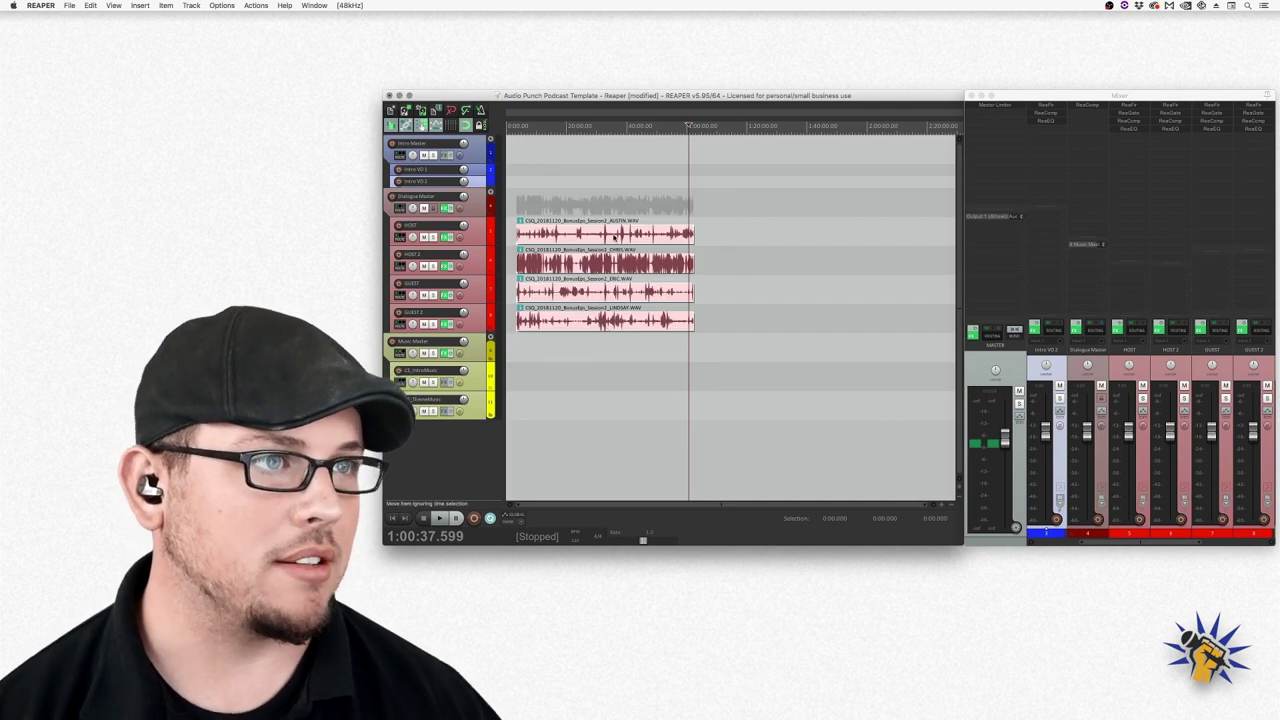
{"action": "scroll", "coordinate": [610, 285], "scroll_direction": "up", "scroll_amount": 1}
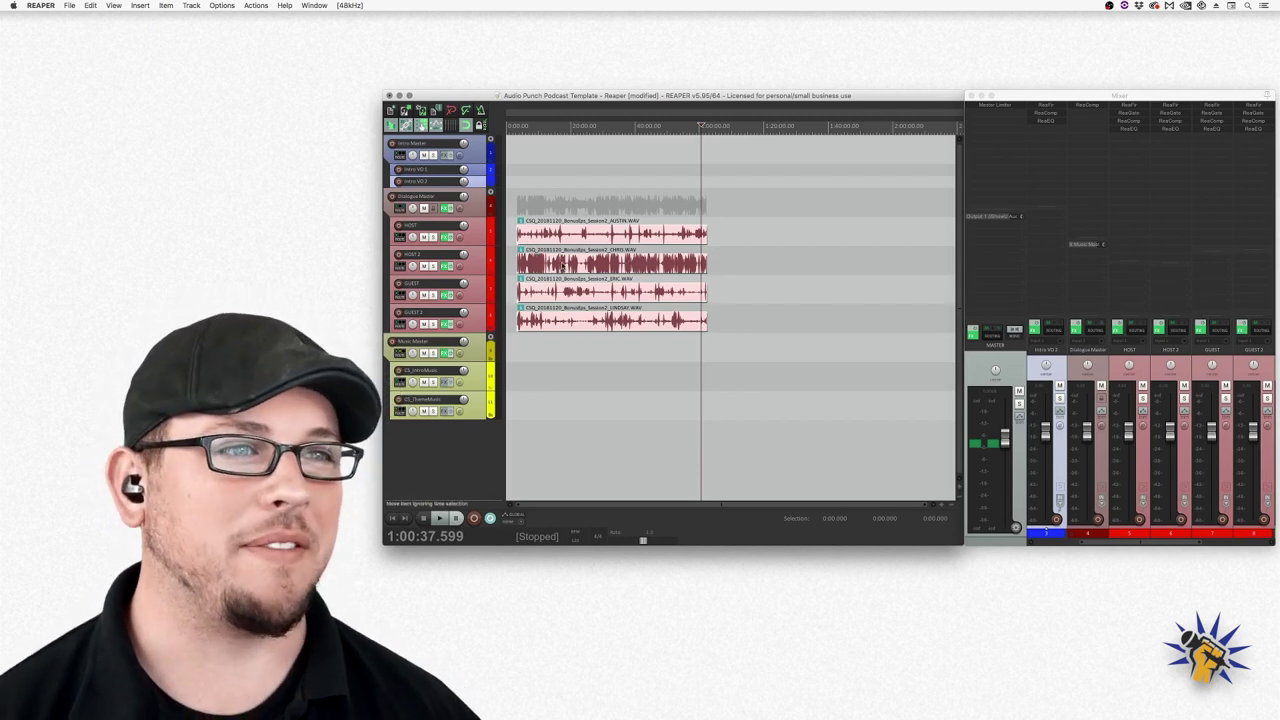
{"action": "scroll", "coordinate": [556, 270], "scroll_direction": "up", "scroll_amount": 4}
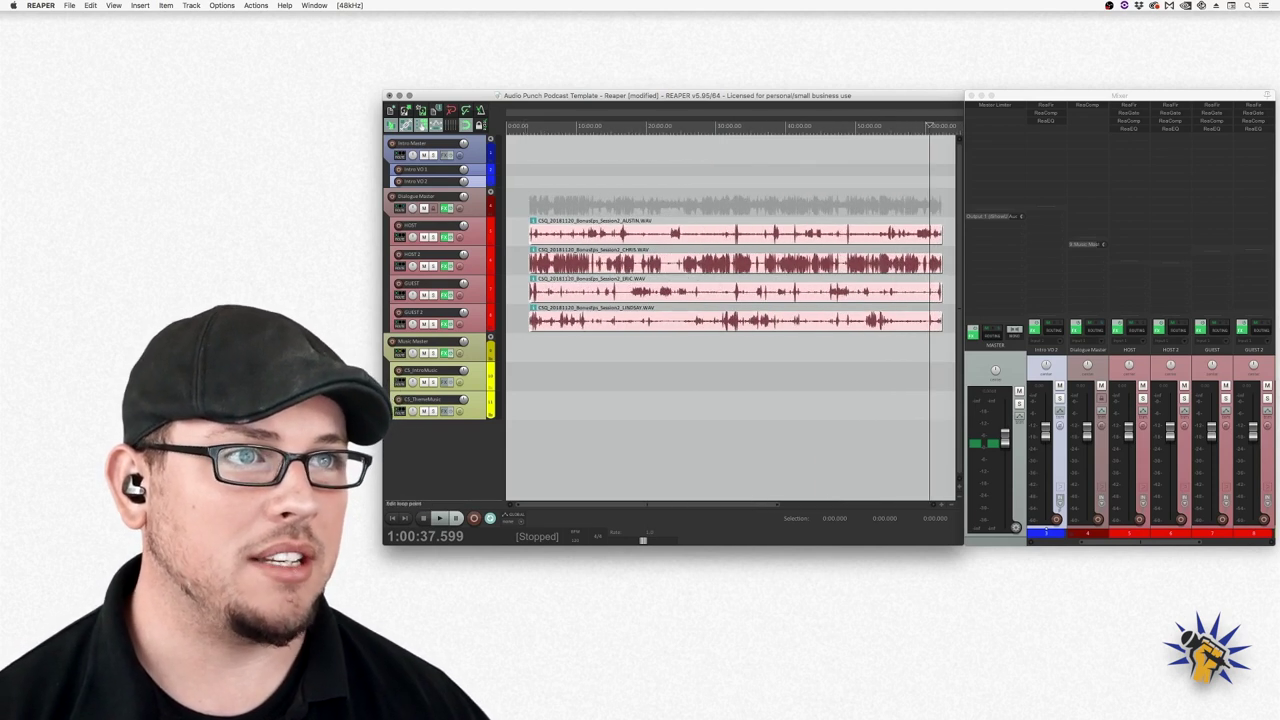
- Slide the dialogue clips left so they line up near the timeline start
{"action": "left_click", "coordinate": [527, 125]}
{"action": "left_click", "coordinate": [529, 125]}
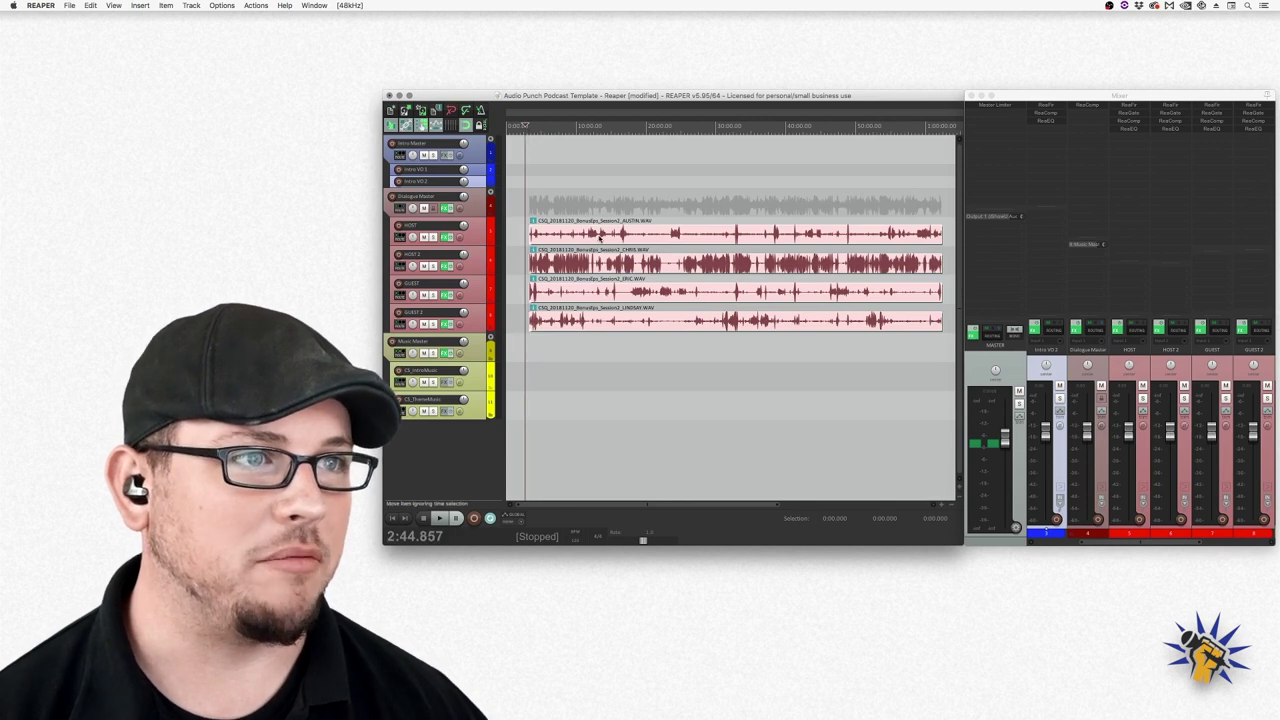
{"action": "left_click_drag", "start_coordinate": [604, 241], "coordinate": [600, 241]}
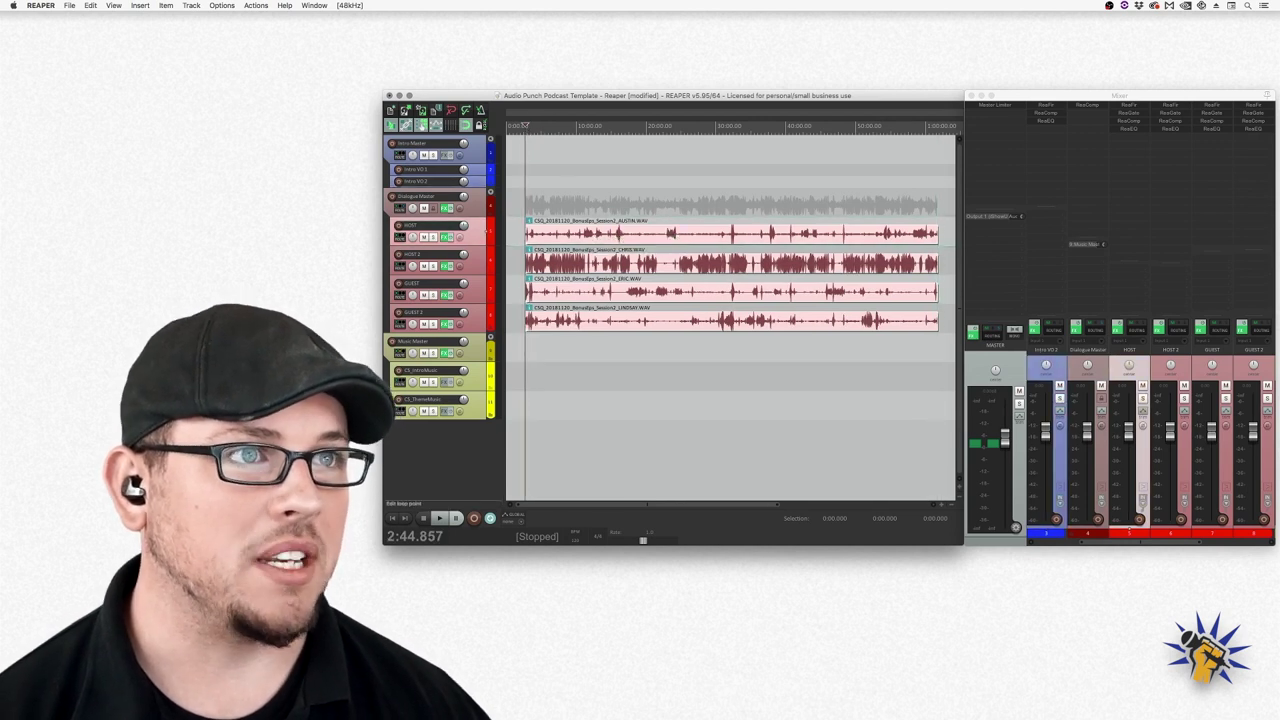
{"action": "left_click", "coordinate": [510, 127]}
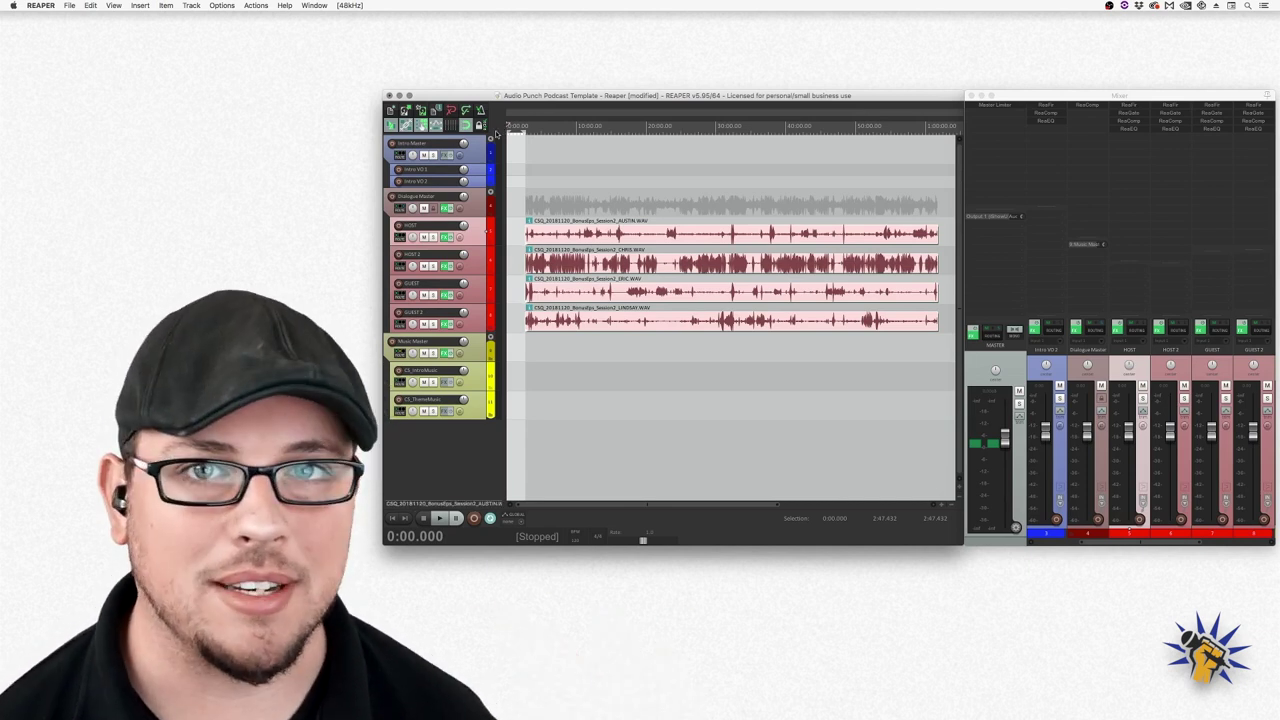
- Skip through the dialogue around 22 and 35 minutes and play it back
{"action": "left_click", "coordinate": [668, 238]}
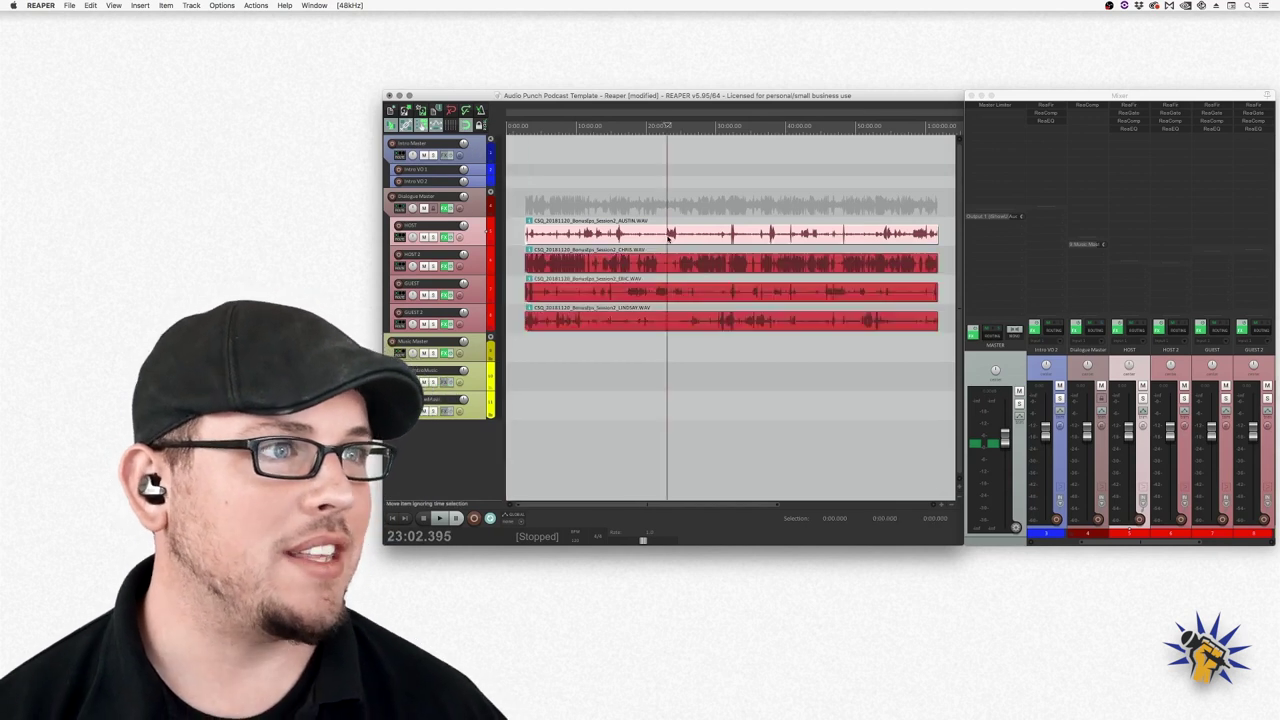
{"action": "left_click", "coordinate": [659, 132]}
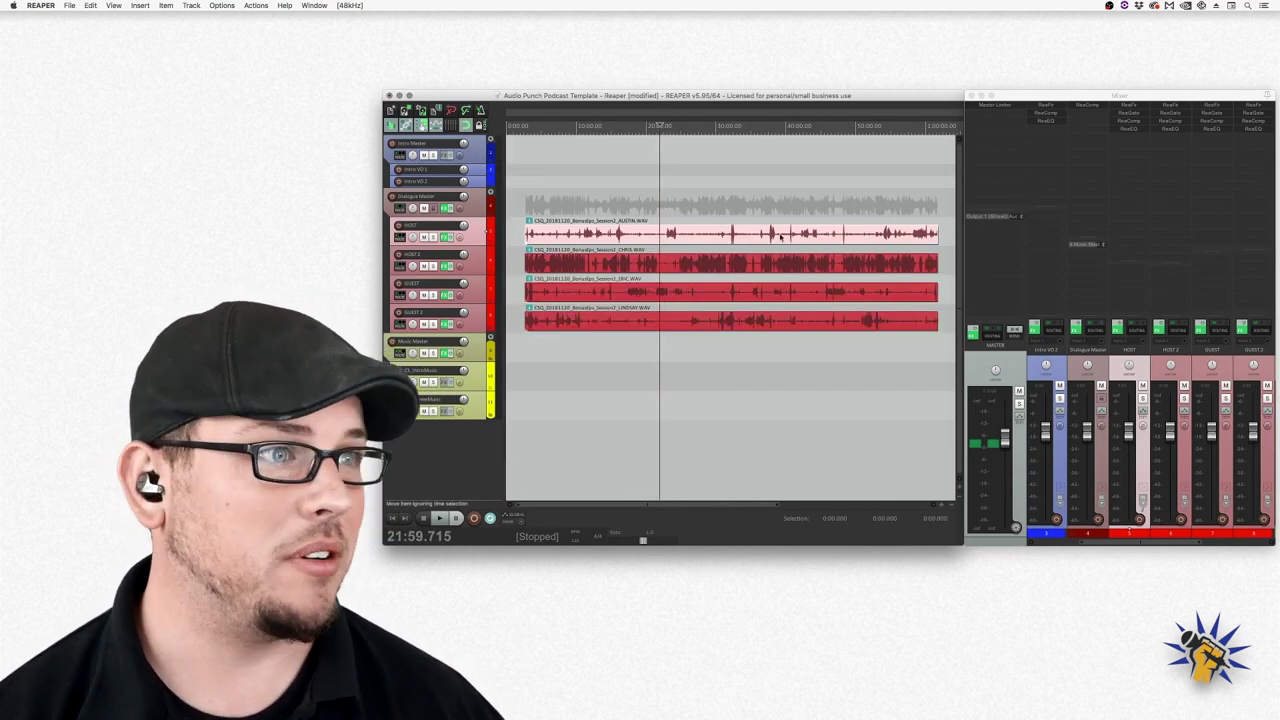
{"action": "scroll", "coordinate": [738, 268], "scroll_direction": "up", "scroll_amount": 5}
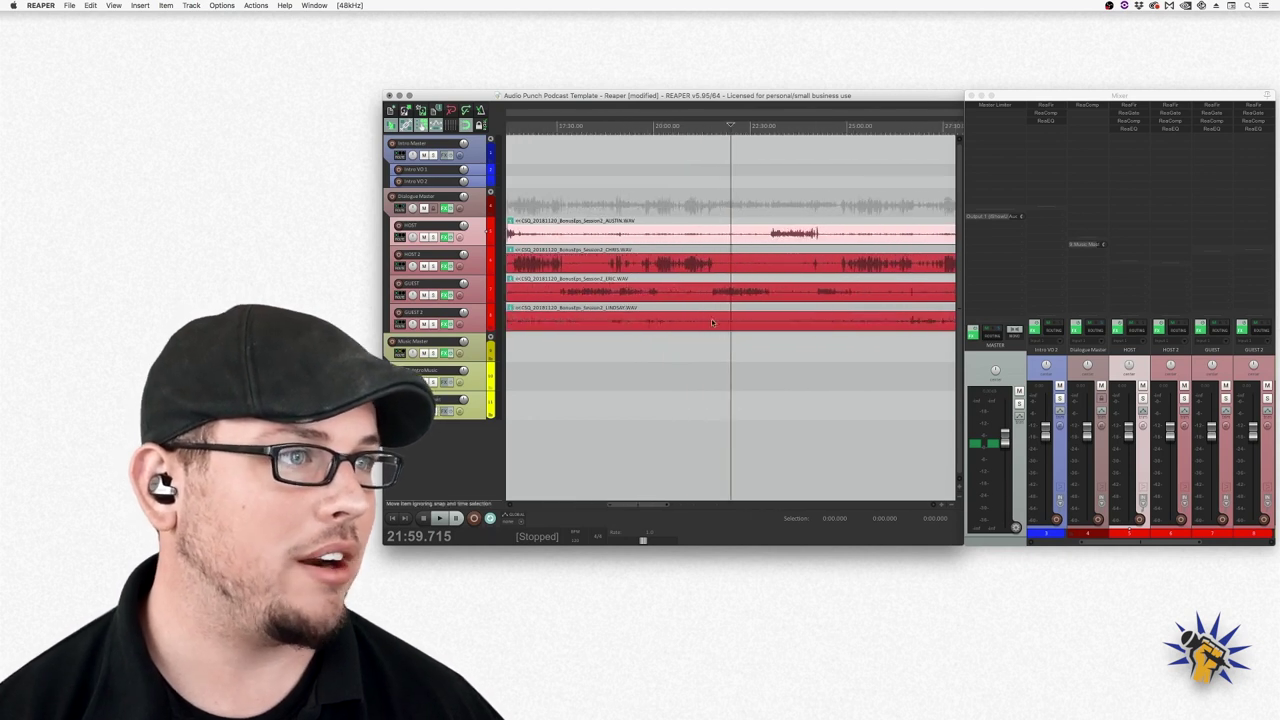
{"action": "scroll", "coordinate": [720, 290], "scroll_direction": "right", "scroll_amount": 8}
{"action": "scroll", "coordinate": [701, 306], "scroll_direction": "right", "scroll_amount": 6}
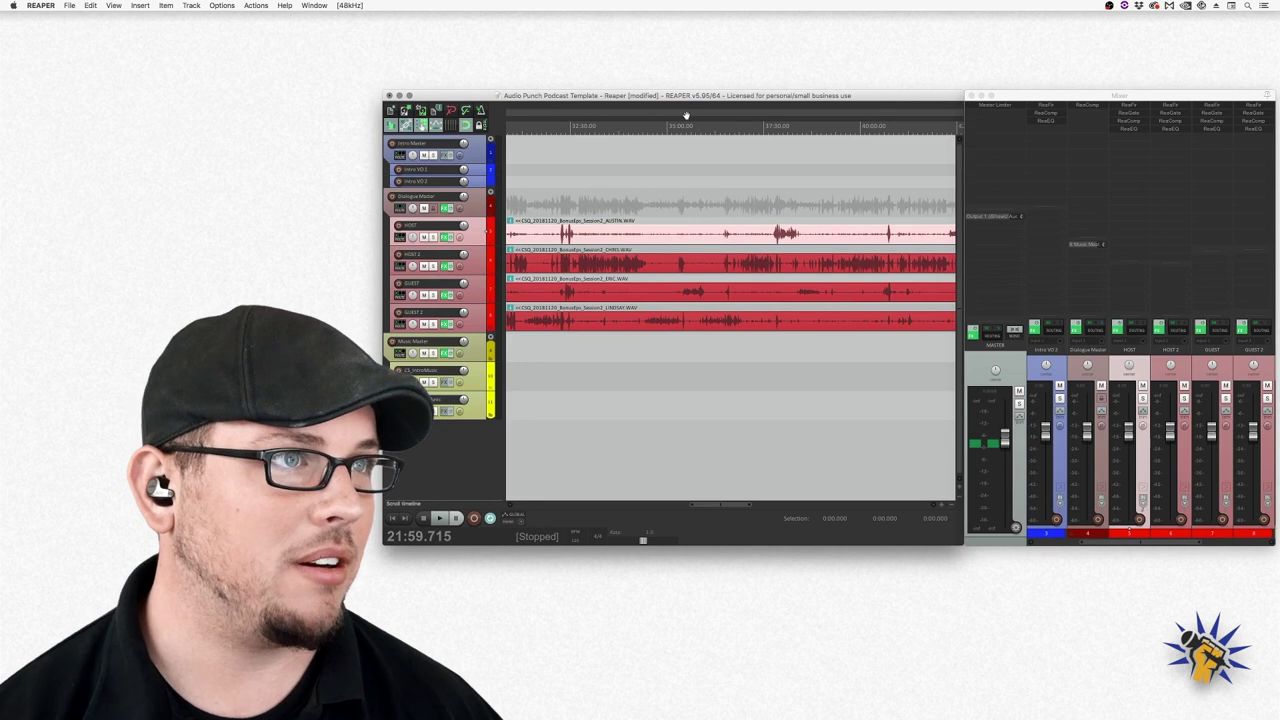
{"action": "left_click", "coordinate": [671, 275]}
{"action": "scroll", "coordinate": [741, 278], "scroll_direction": "up", "scroll_amount": 2}
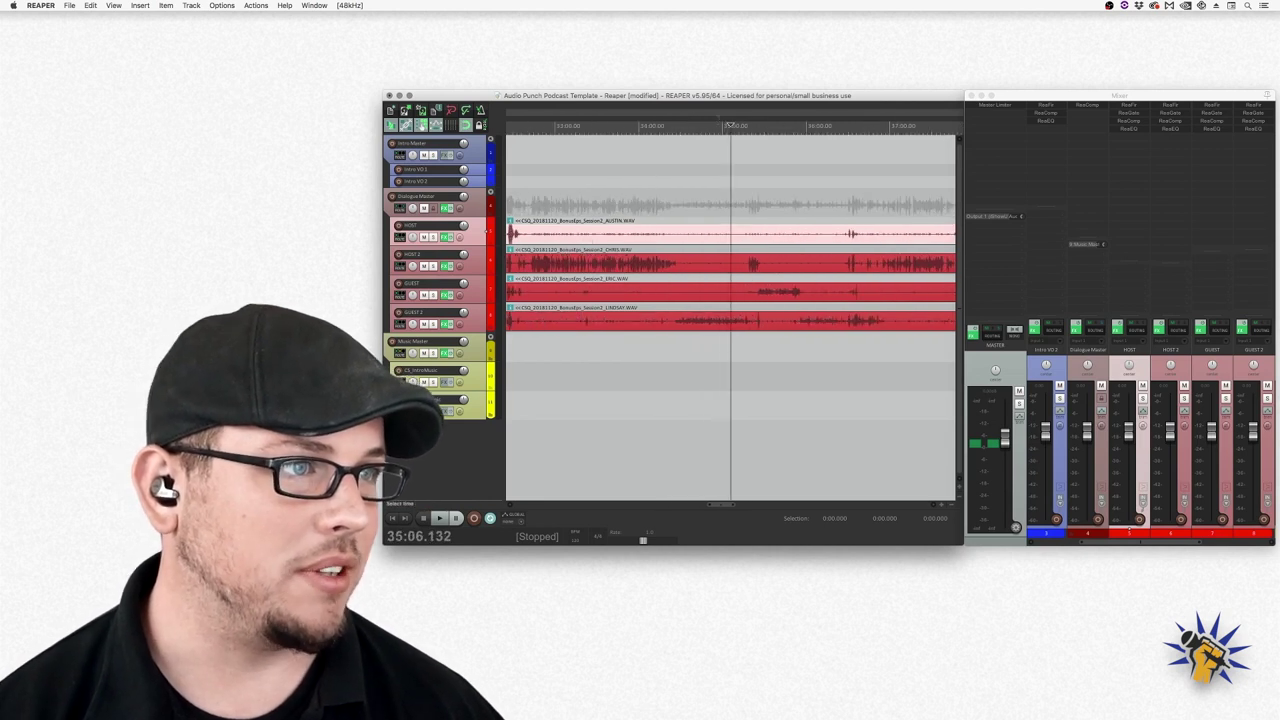
{"action": "scroll", "coordinate": [750, 240], "scroll_direction": "down", "scroll_amount": 1}
{"action": "key", "text": "space"}
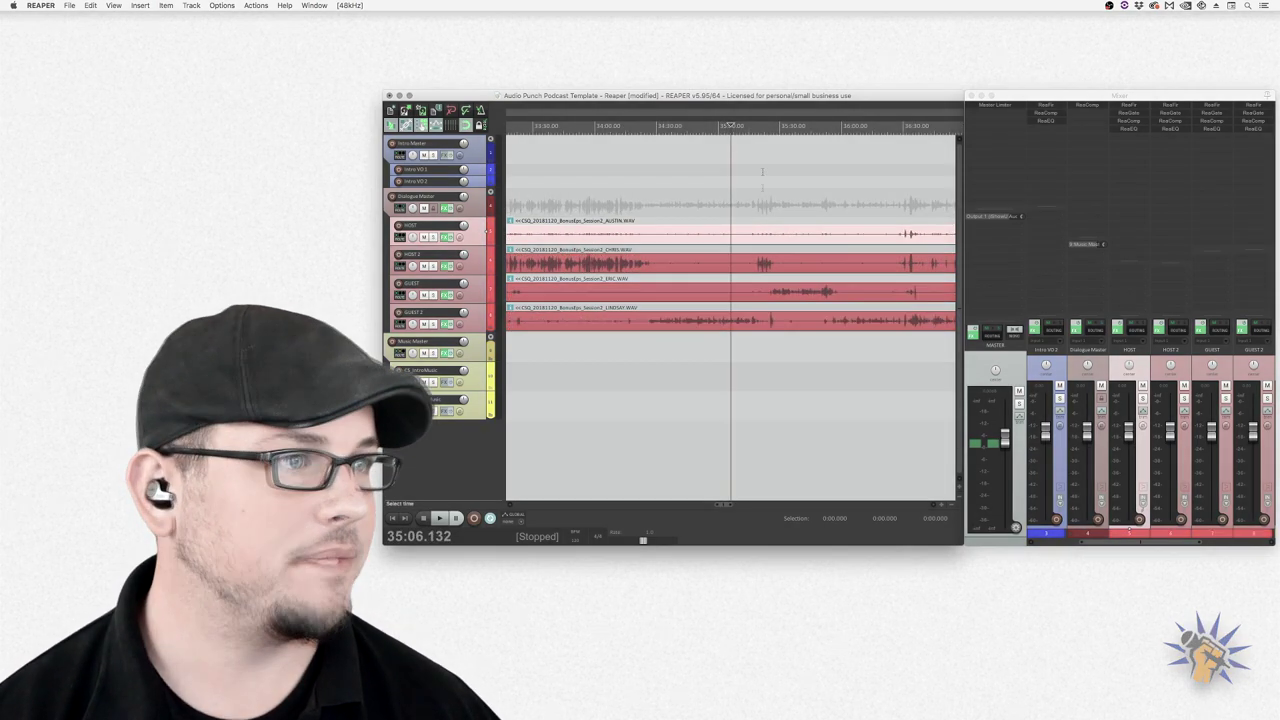
{"action": "left_click_drag", "start_coordinate": [730, 125], "coordinate": [815, 125]}
{"action": "scroll", "coordinate": [627, 125], "scroll_direction": "down", "scroll_amount": 2}
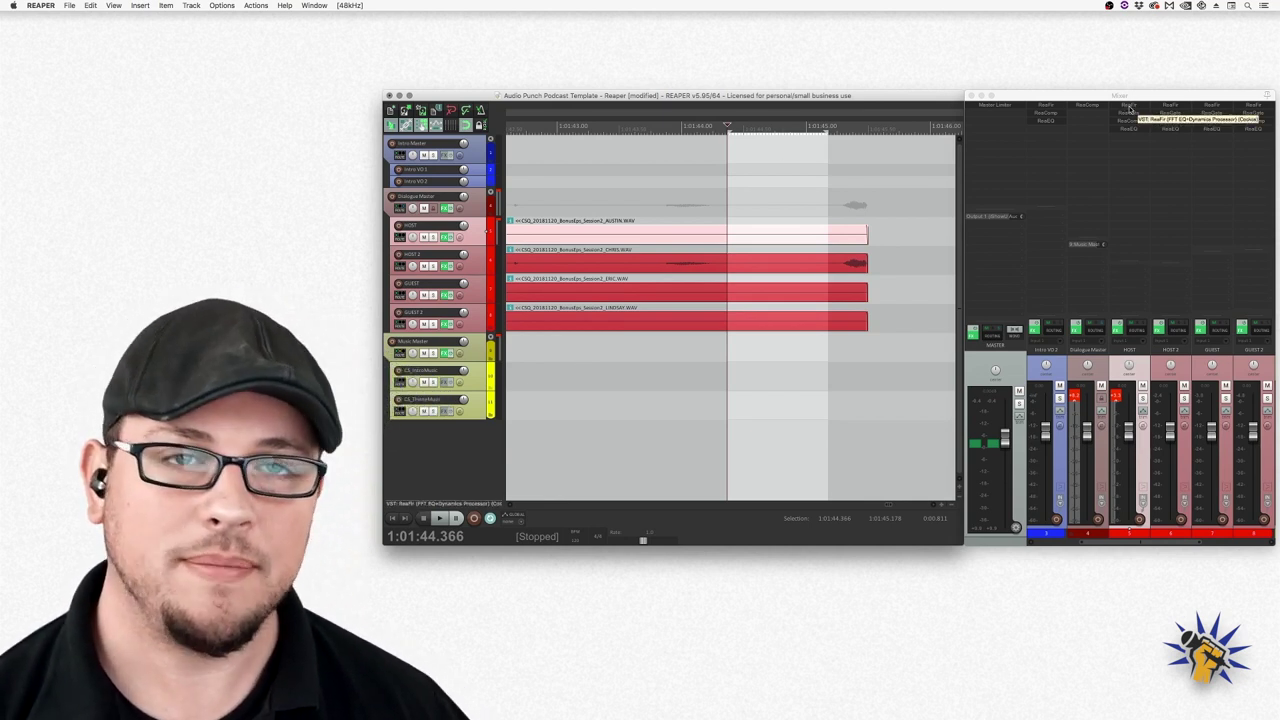
- Open the HOST track's ReaFir FFT EQ window and move it off the track list
{"action": "left_click", "coordinate": [1128, 108]}
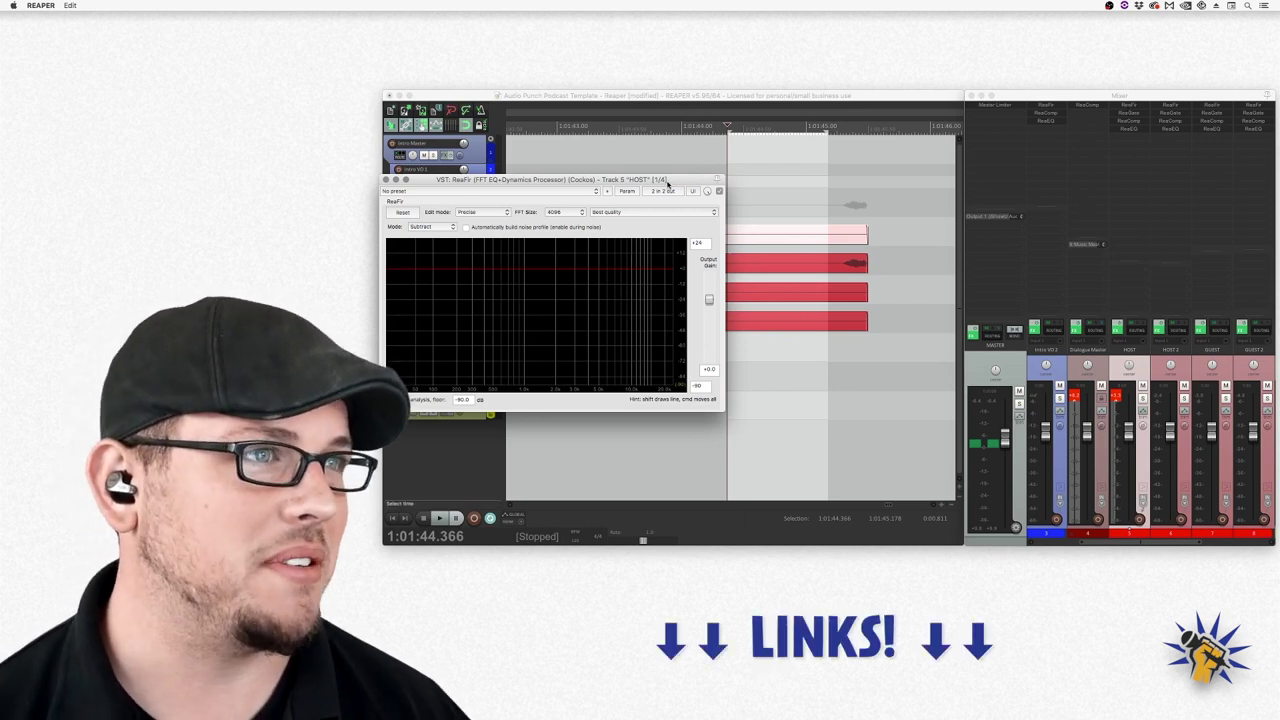
{"action": "left_click_drag", "start_coordinate": [667, 184], "coordinate": [798, 147]}
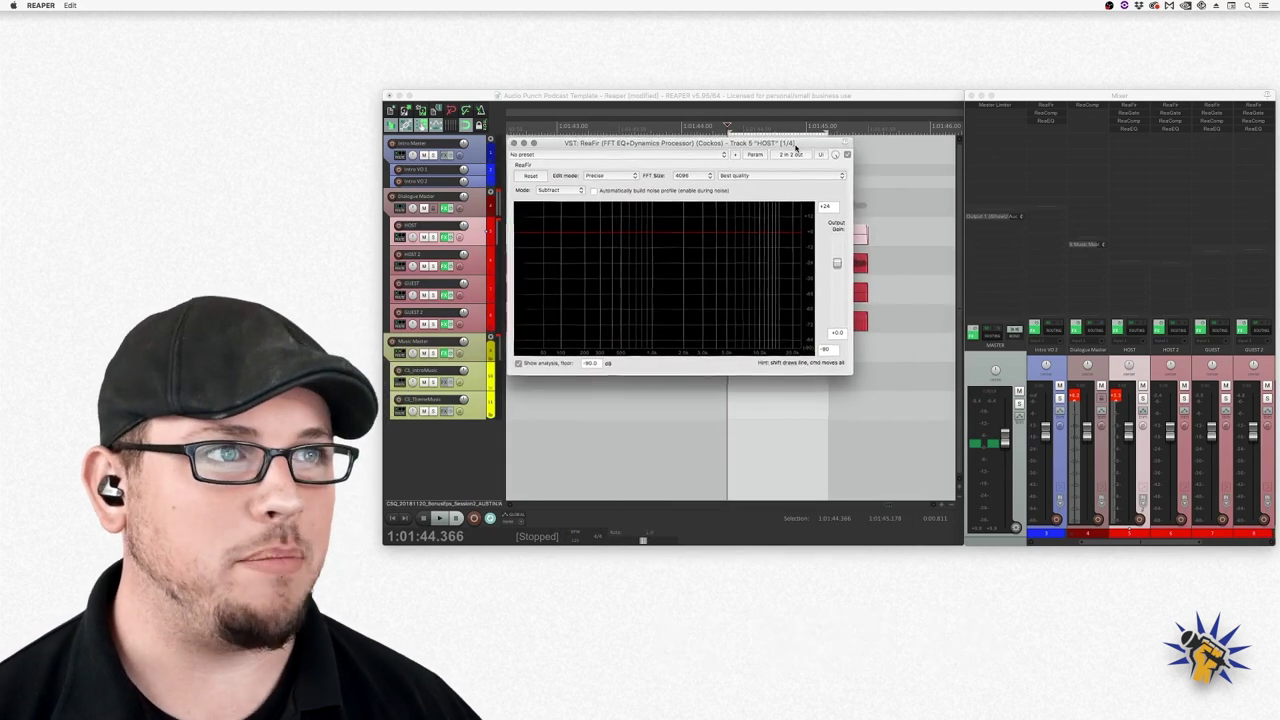
- Move the HOST ReaFir window to the upper left, then close it
{"action": "left_click_drag", "start_coordinate": [673, 144], "coordinate": [203, 97]}
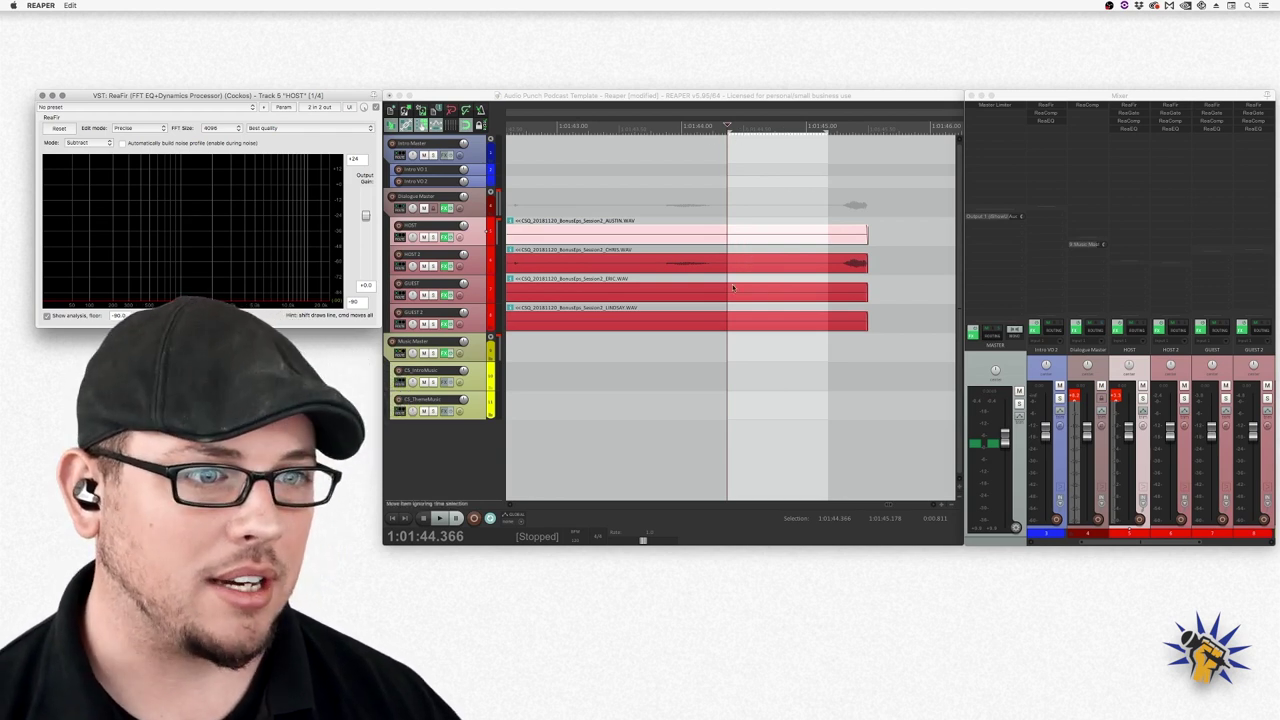
{"action": "left_click", "coordinate": [490, 518]}
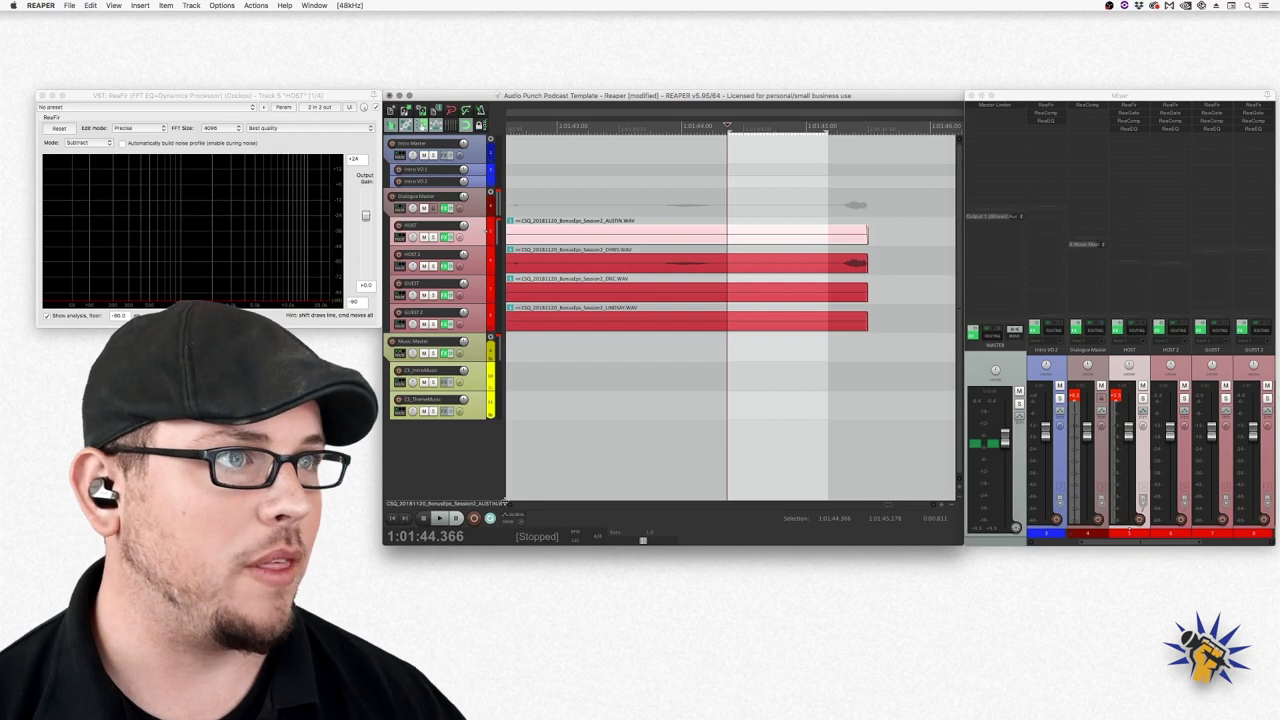
{"action": "left_click", "coordinate": [348, 97]}
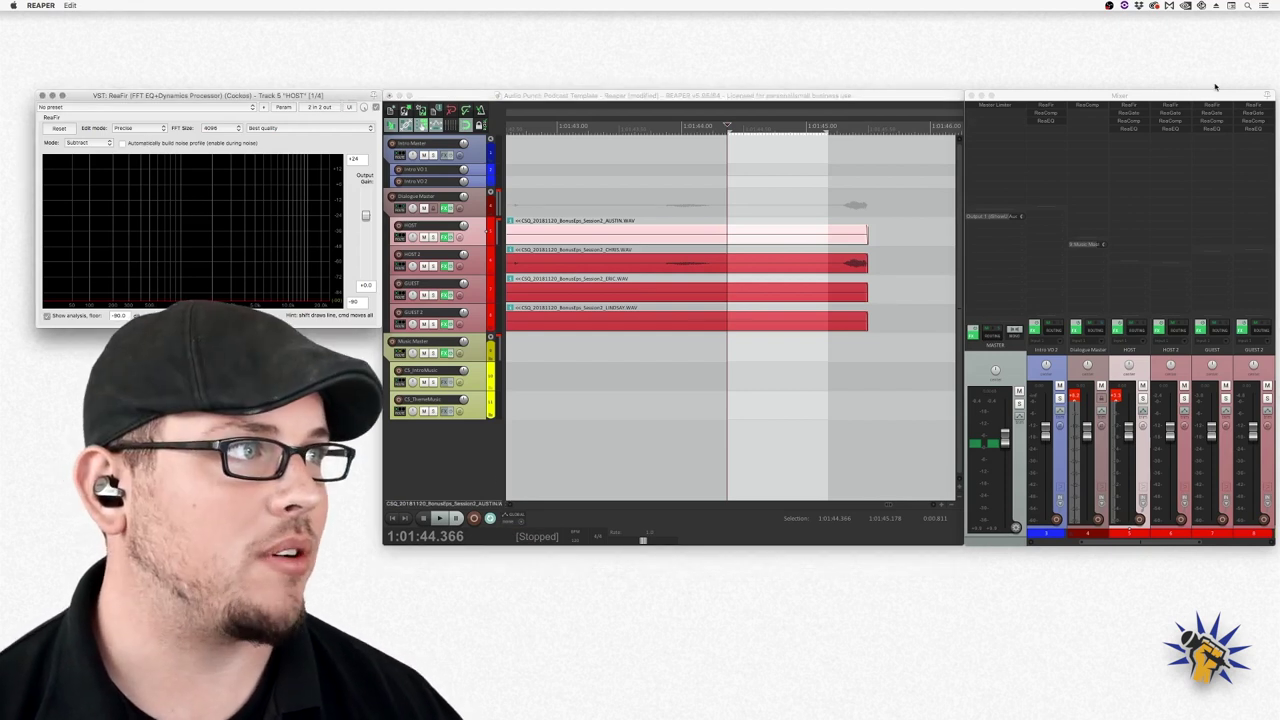
{"action": "left_click", "coordinate": [1131, 106]}
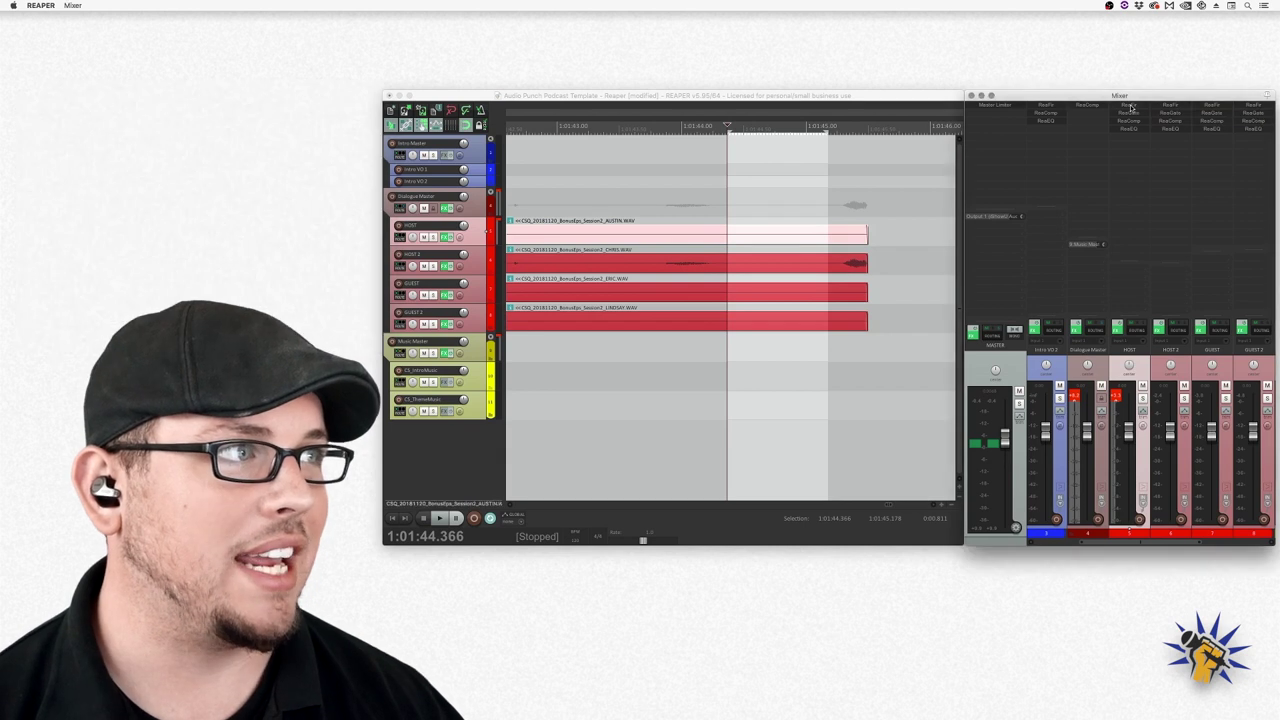
- Turn off ReaFir's automatic noise-profile building on HOST, then close ReaFir and ReaGate
{"action": "left_click", "coordinate": [1131, 106]}
{"action": "left_click", "coordinate": [1115, 398]}
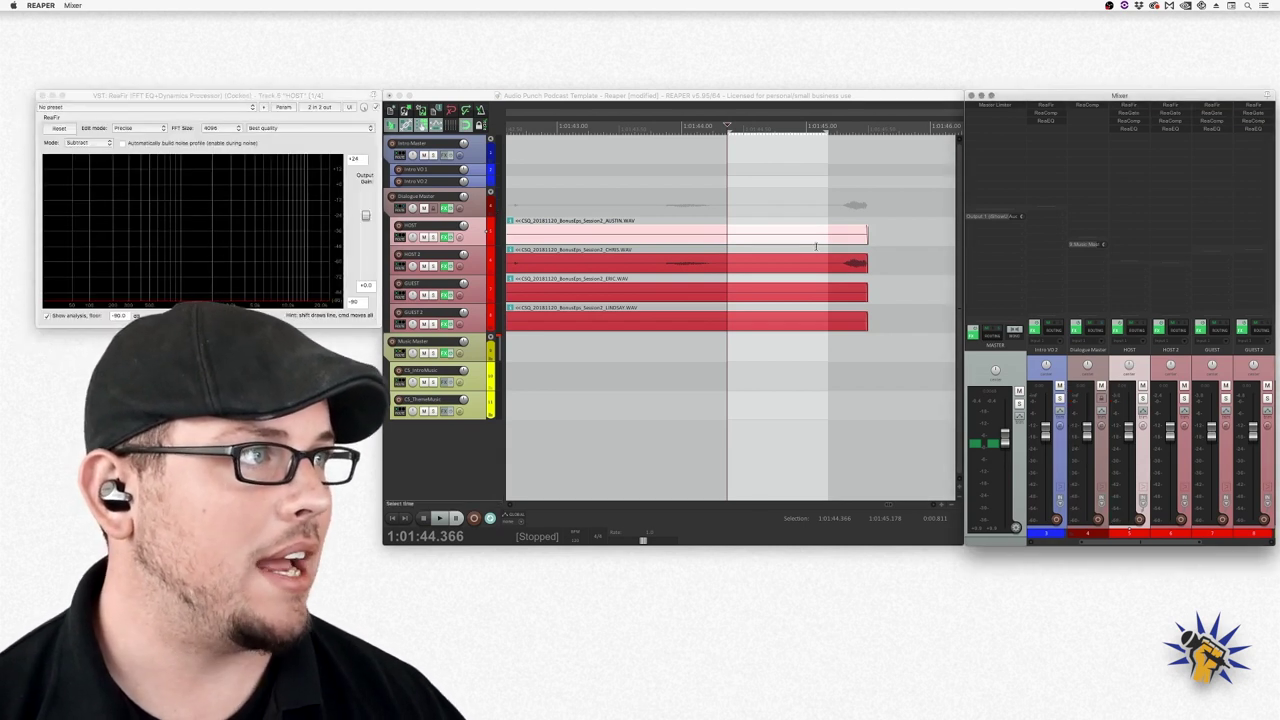
{"action": "left_click", "coordinate": [275, 157]}
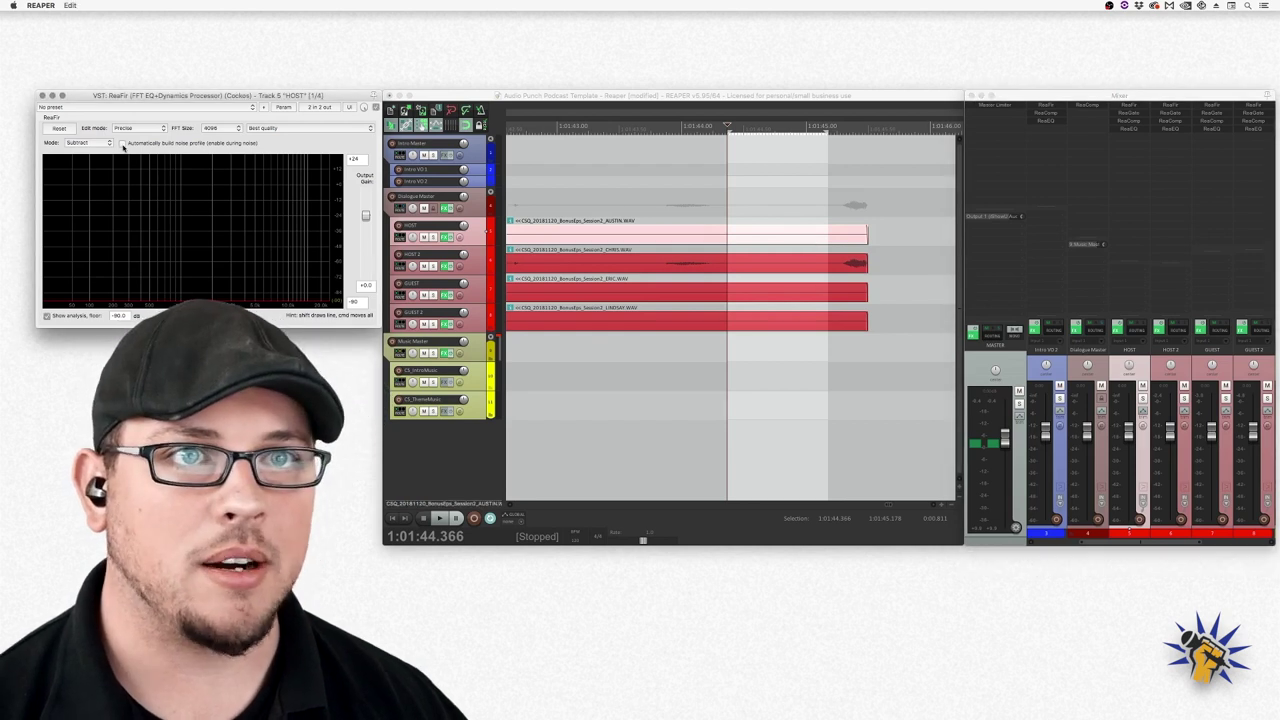
{"action": "left_click", "coordinate": [123, 145]}
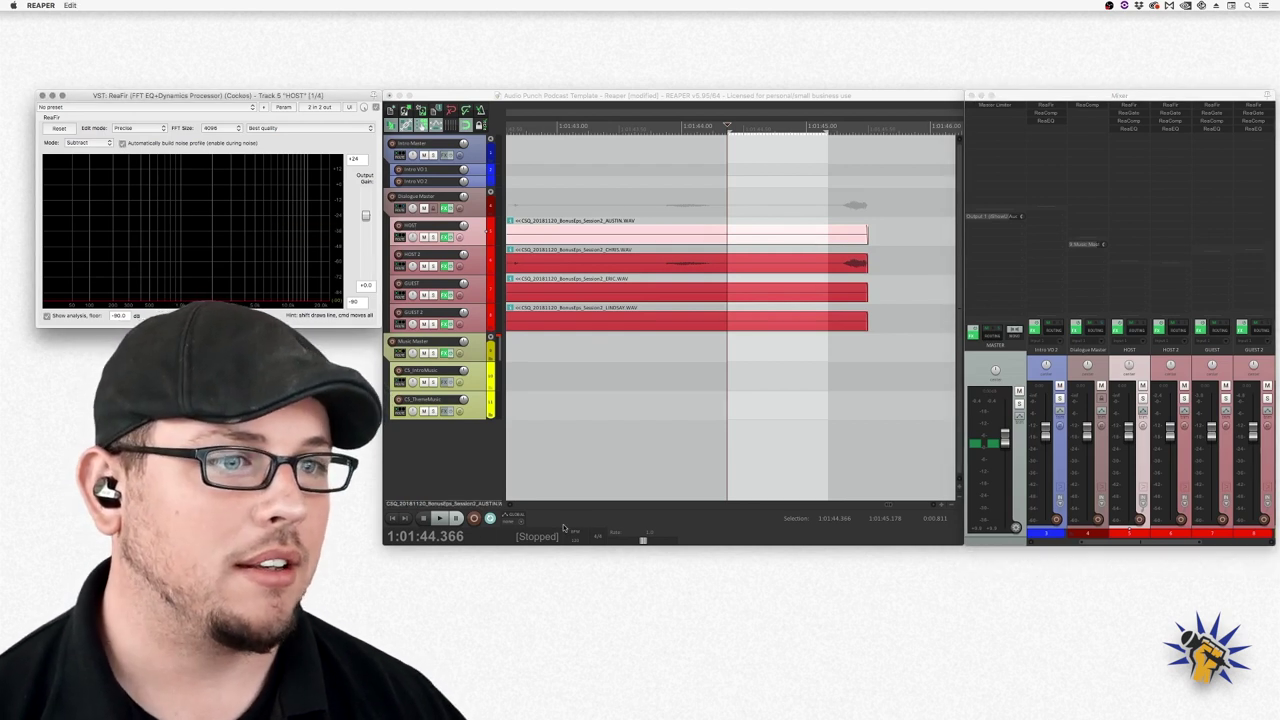
{"action": "key", "text": "space"}
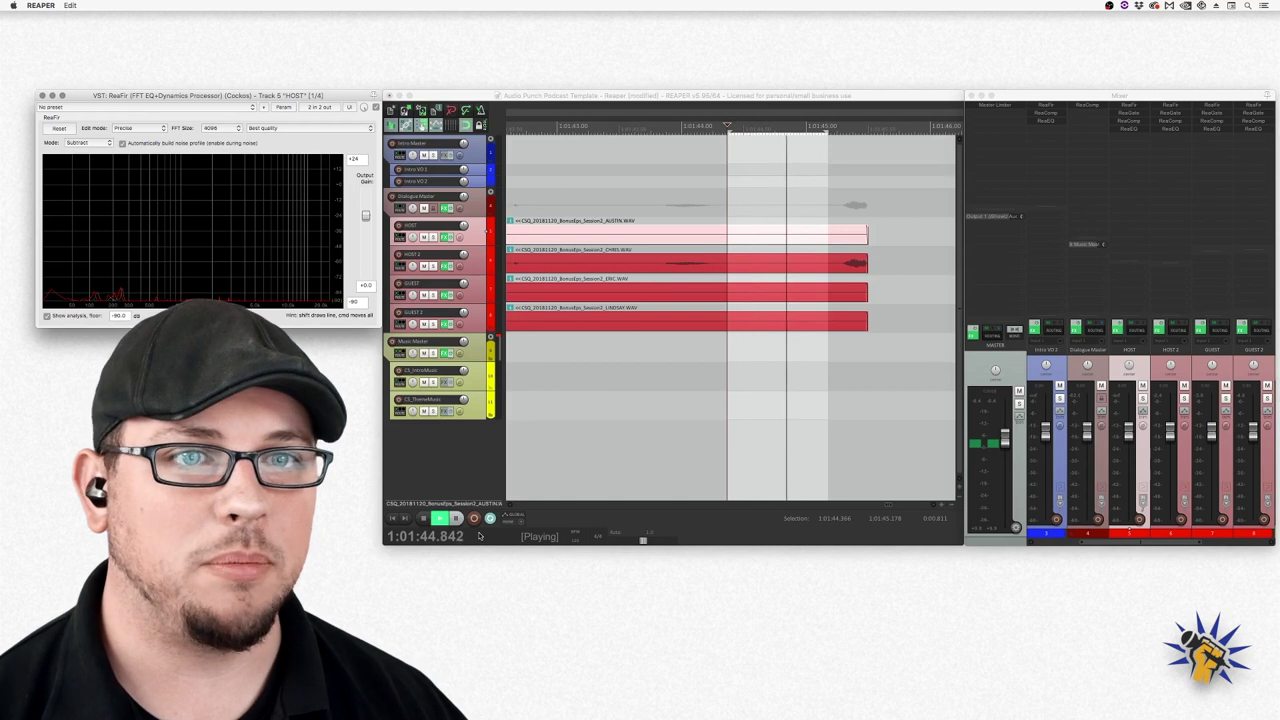
{"action": "key", "text": "space"}
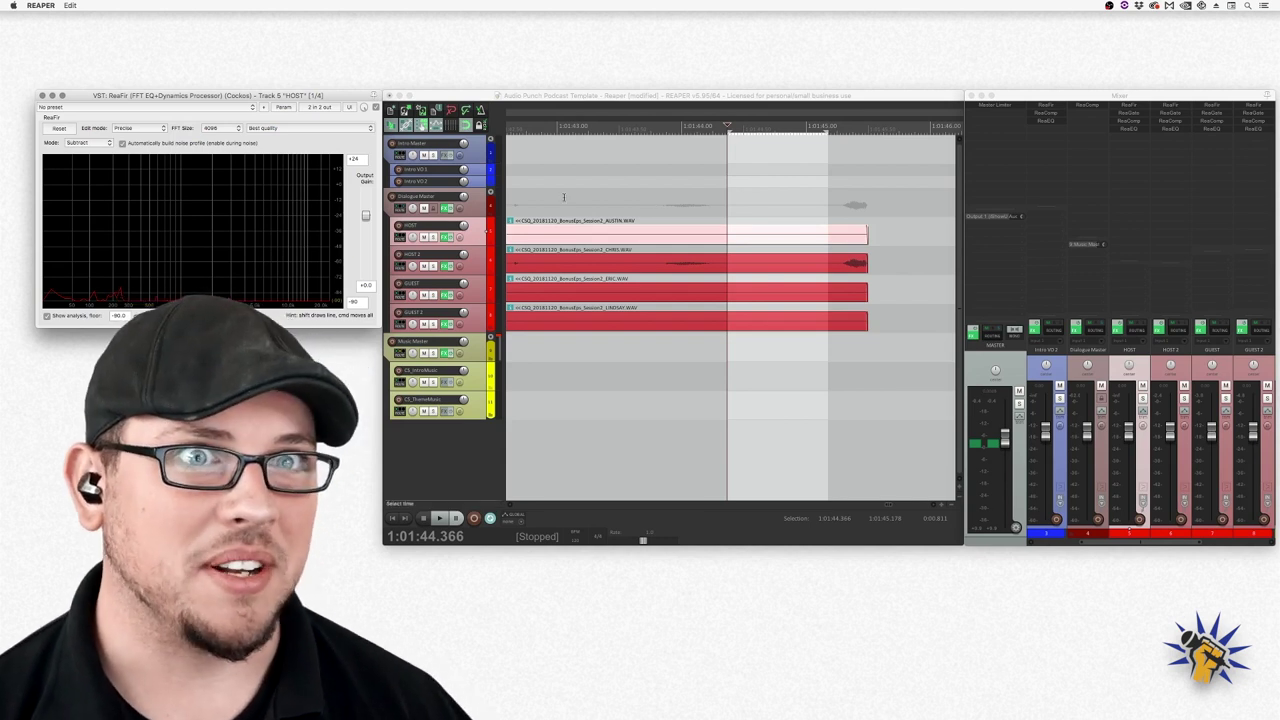
{"action": "left_click", "coordinate": [122, 144]}
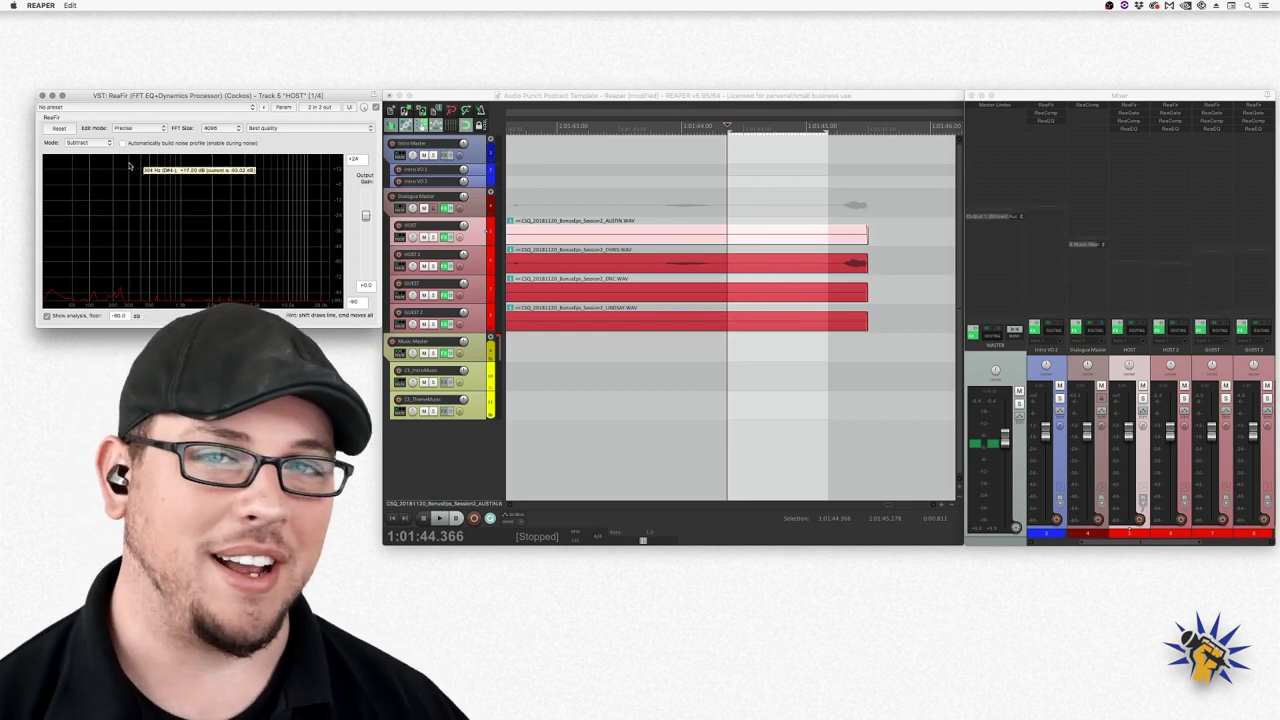
{"action": "left_click", "coordinate": [42, 95]}
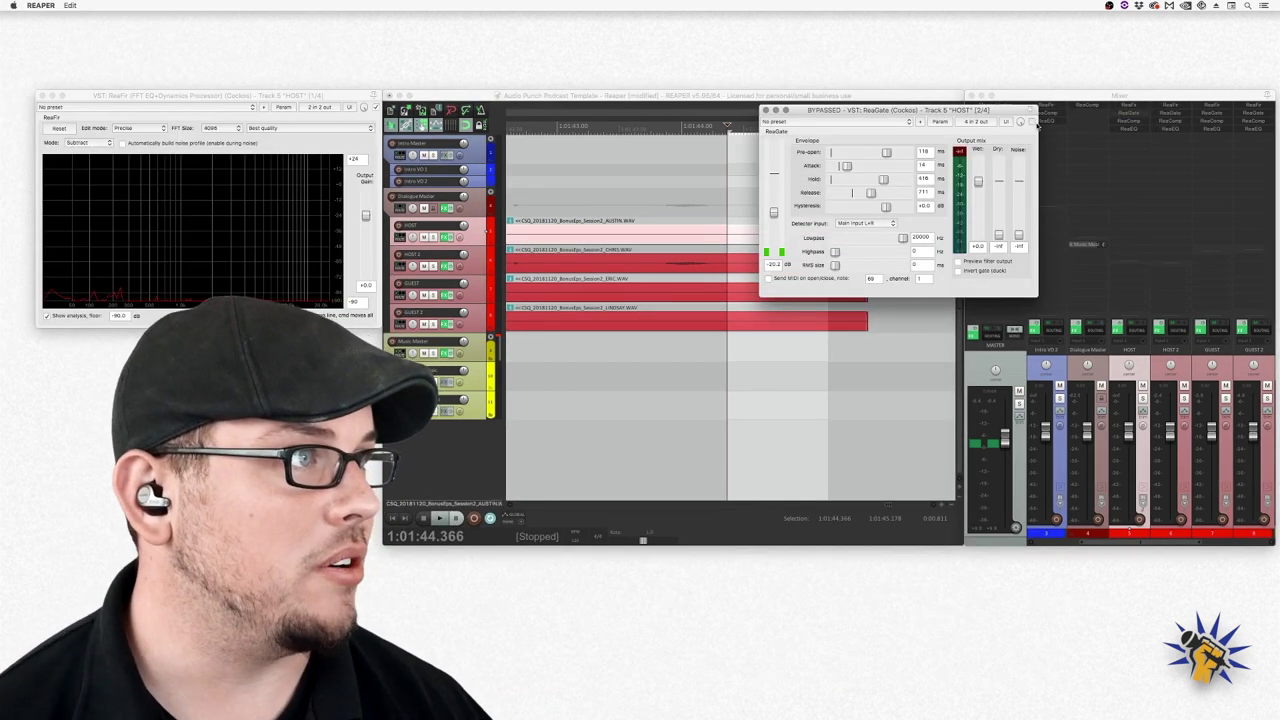
{"action": "left_click", "coordinate": [766, 110]}
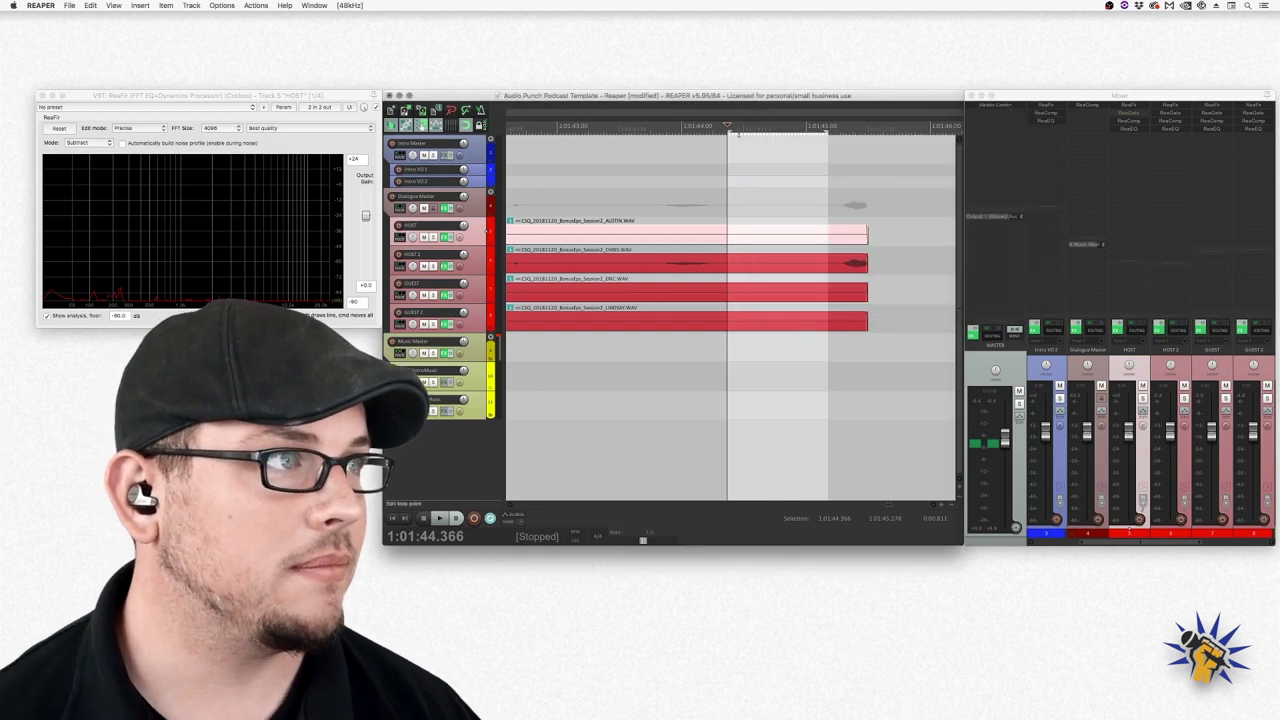
- Play the dialogue while toggling ReaFir bypass off and on, then close the plug-in windows
{"action": "key", "text": "space"}
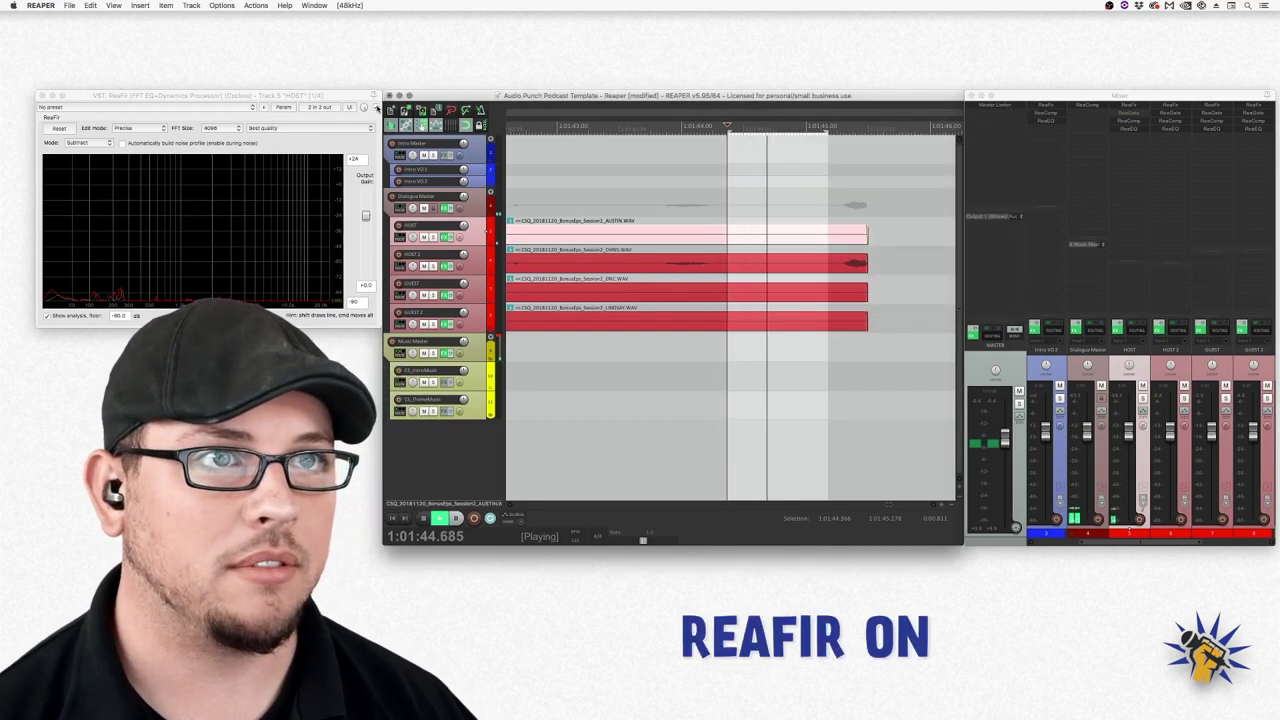
{"action": "left_click", "coordinate": [376, 107]}
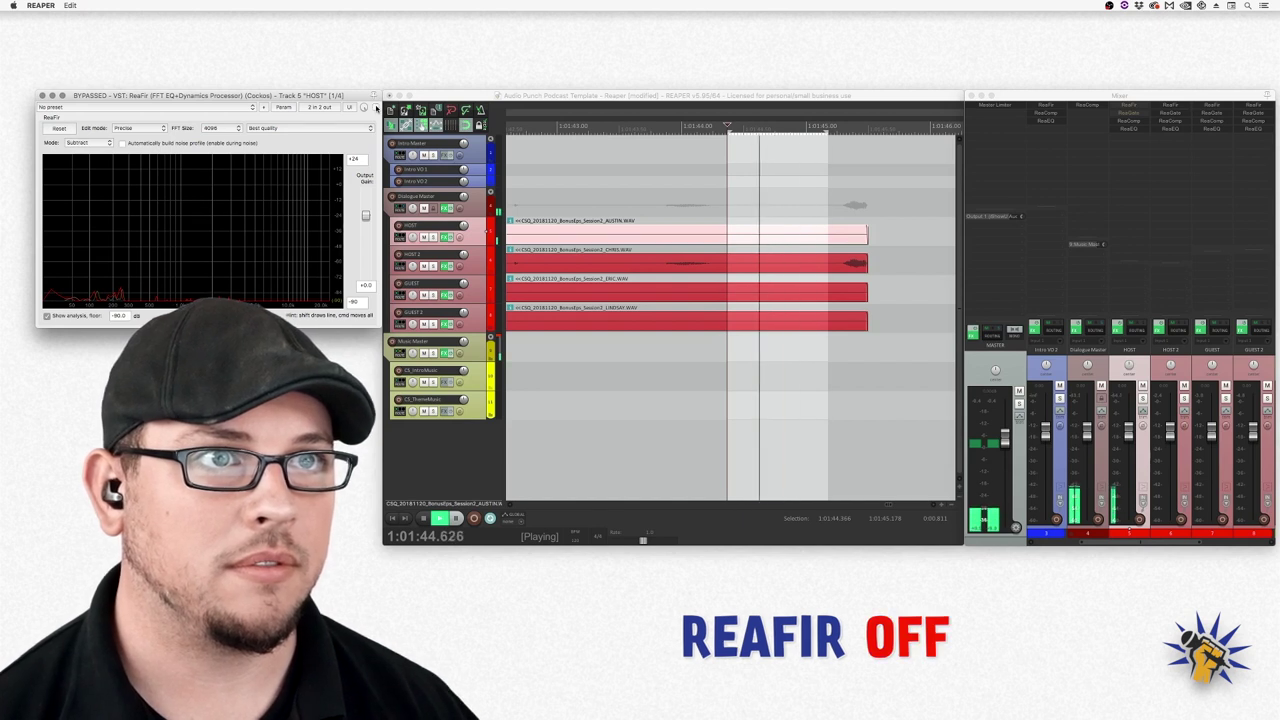
{"action": "left_click", "coordinate": [376, 107]}
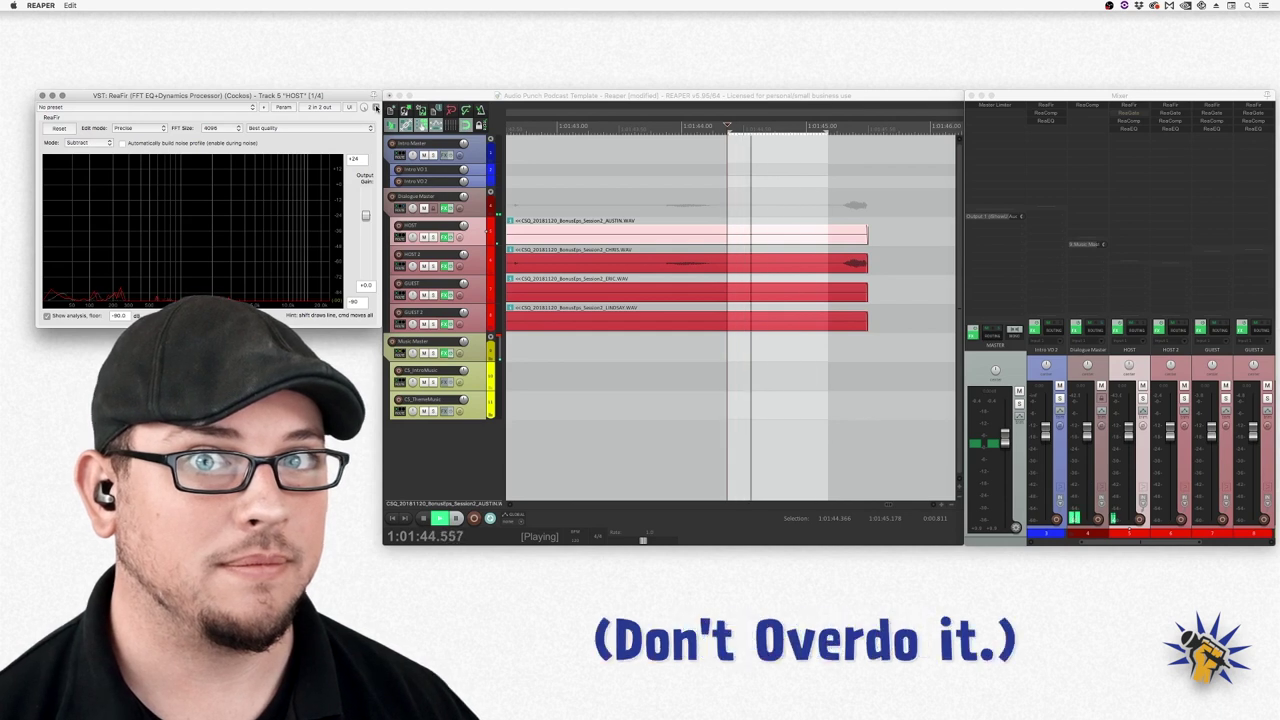
{"action": "key", "text": "Escape"}
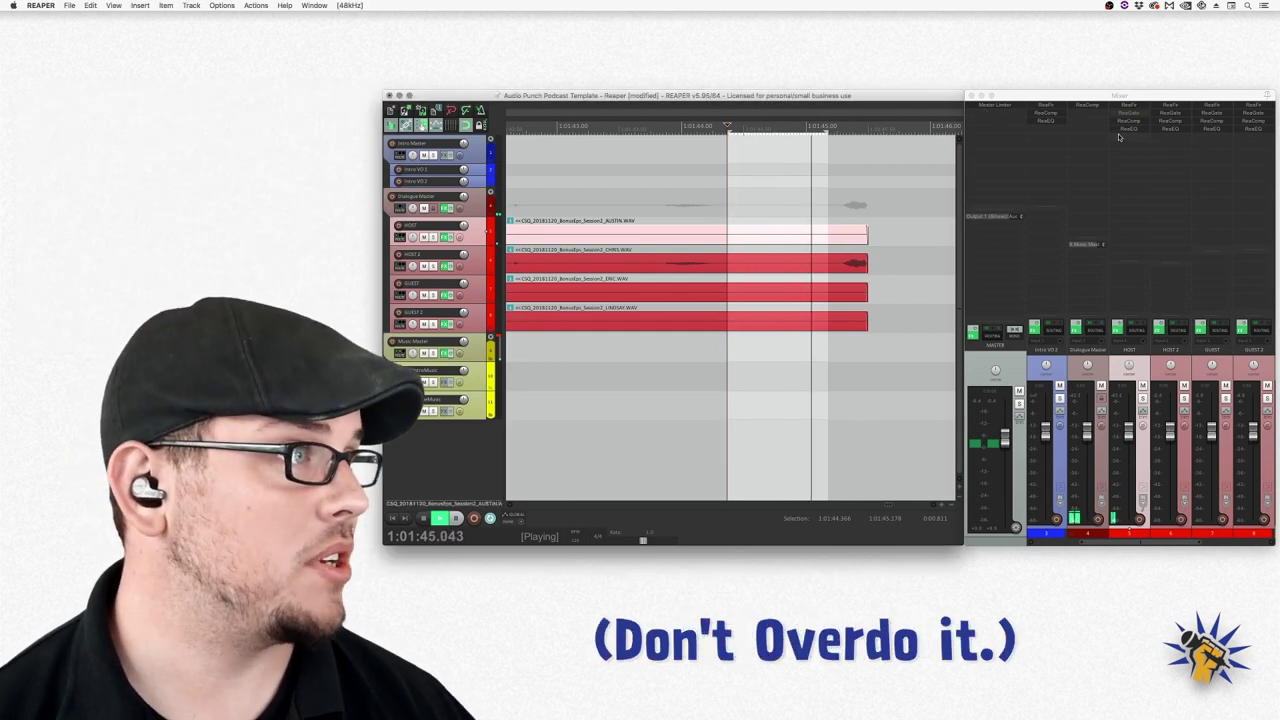
{"action": "key", "text": "space"}
{"action": "left_click", "coordinate": [1128, 113]}
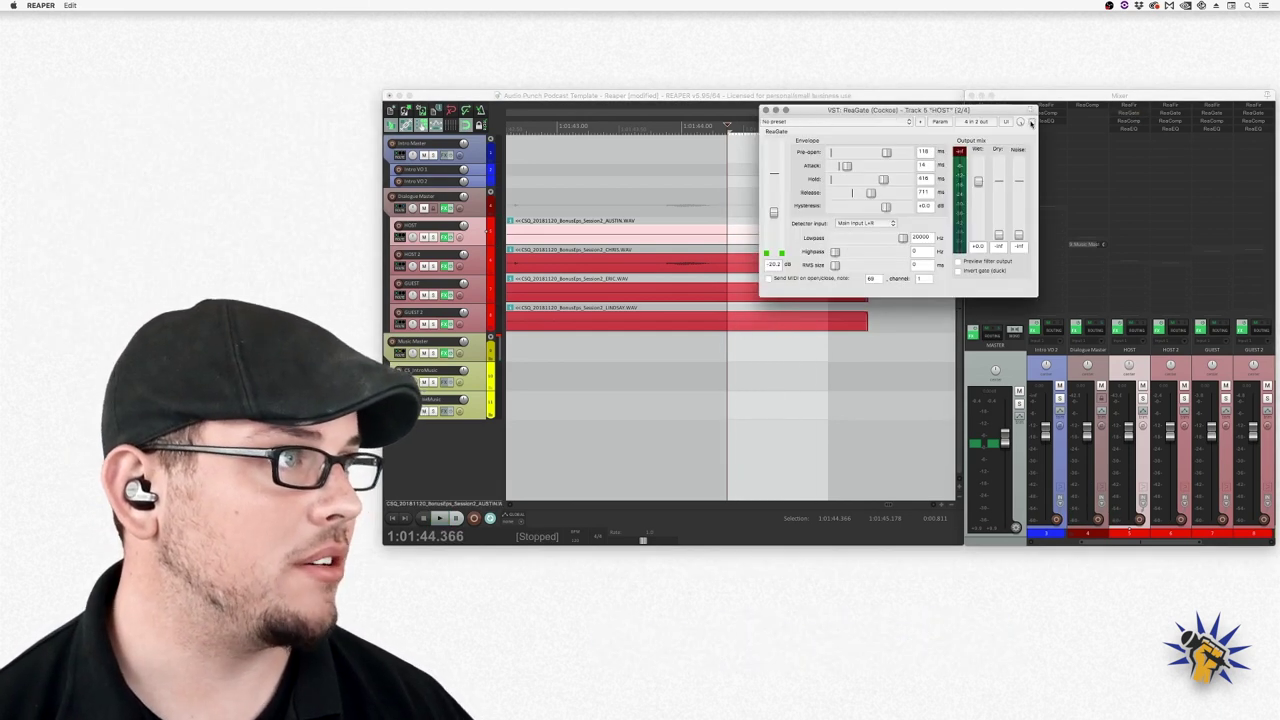
{"action": "left_click", "coordinate": [765, 110]}
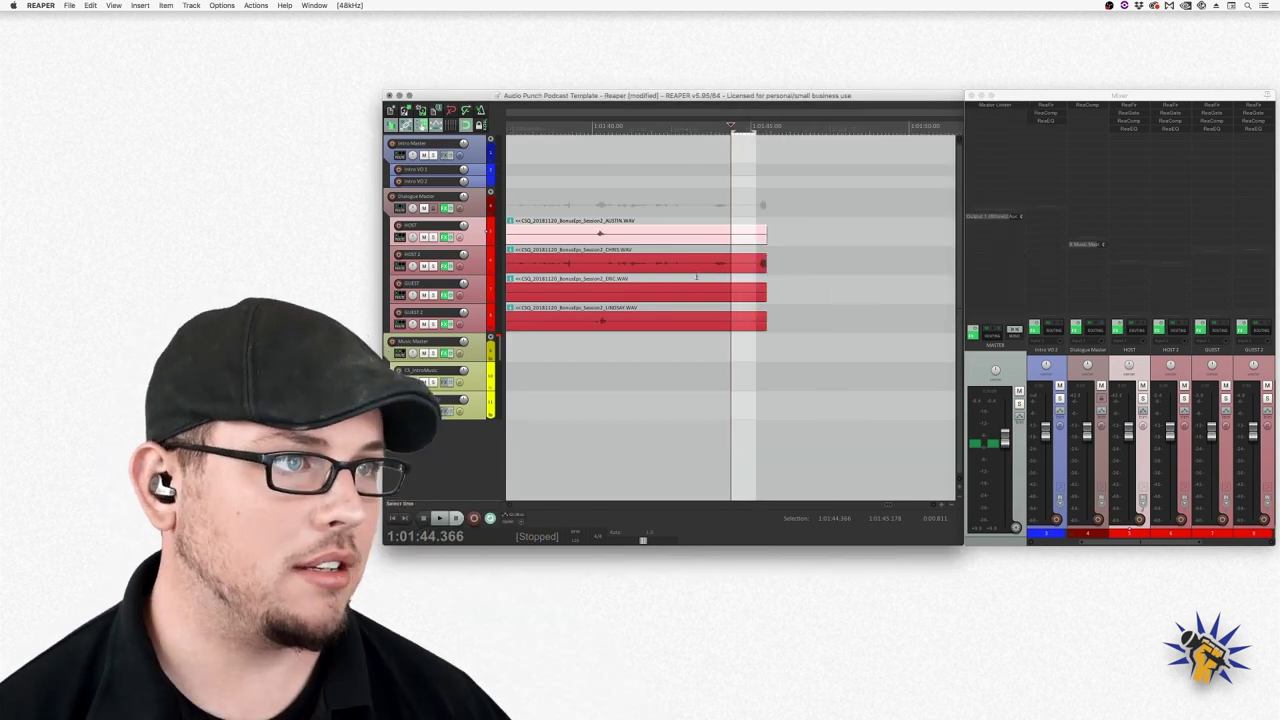
{"action": "scroll", "coordinate": [696, 277], "scroll_direction": "up", "scroll_amount": 5}
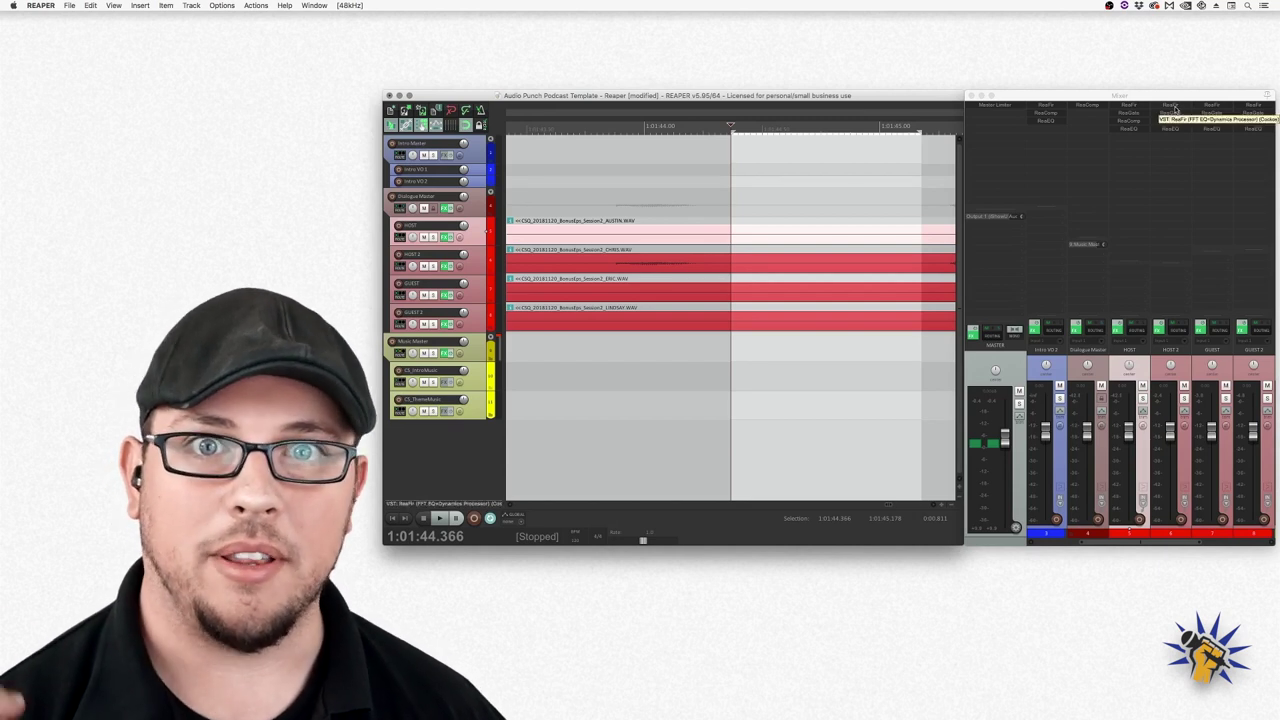
- Bypass the HOST track's ReaFir and play back to hear the difference
{"action": "right_click", "coordinate": [1175, 110]}
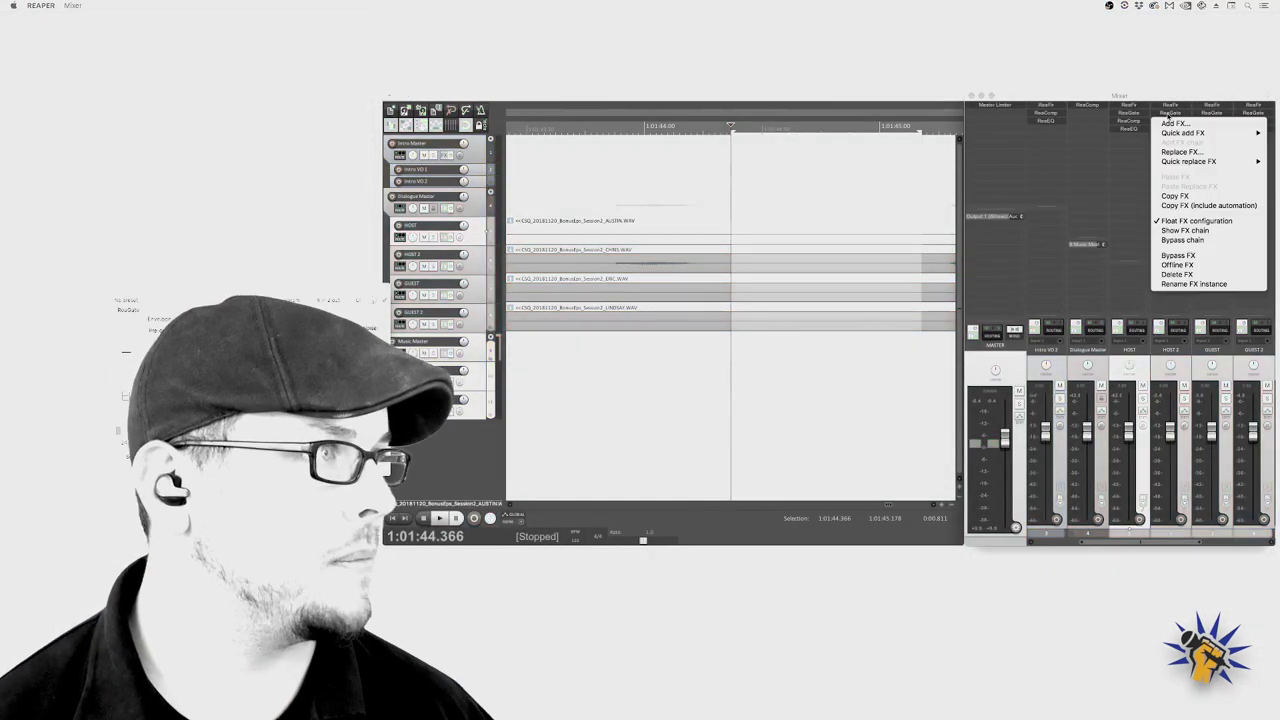
{"action": "left_click", "coordinate": [1196, 220]}
{"action": "key", "text": "space"}
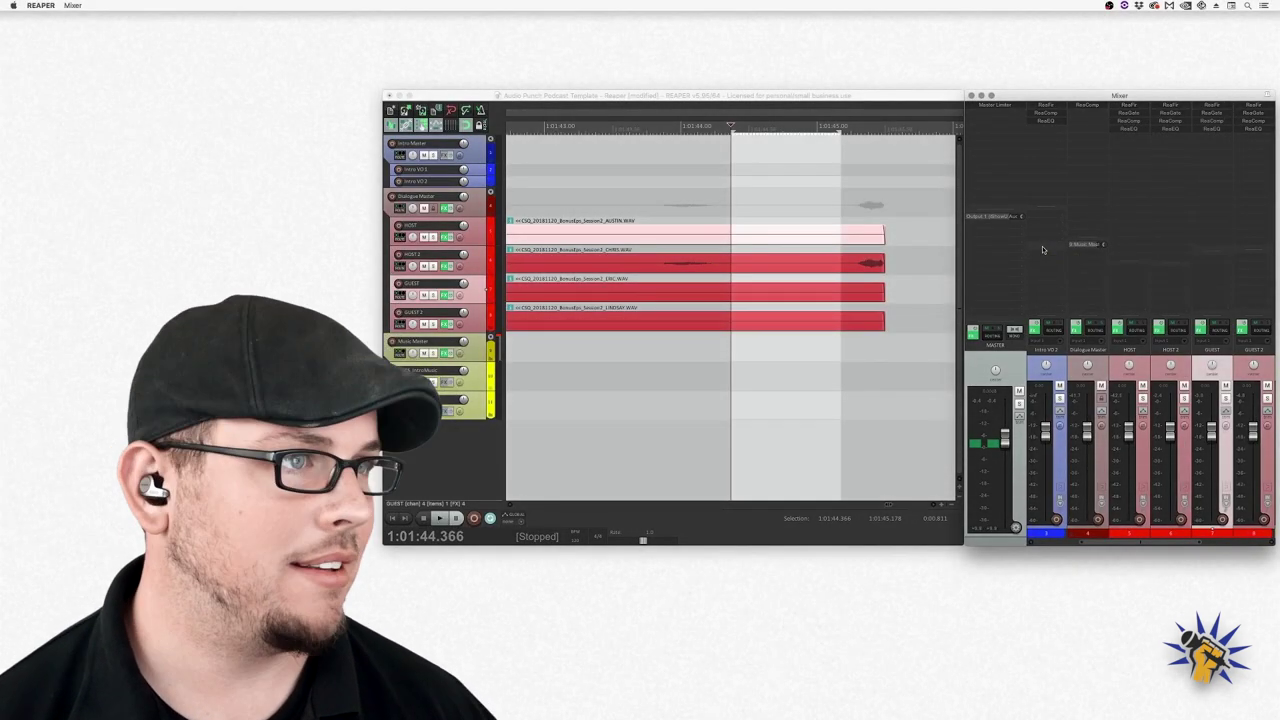
{"action": "right_click", "coordinate": [1125, 116]}
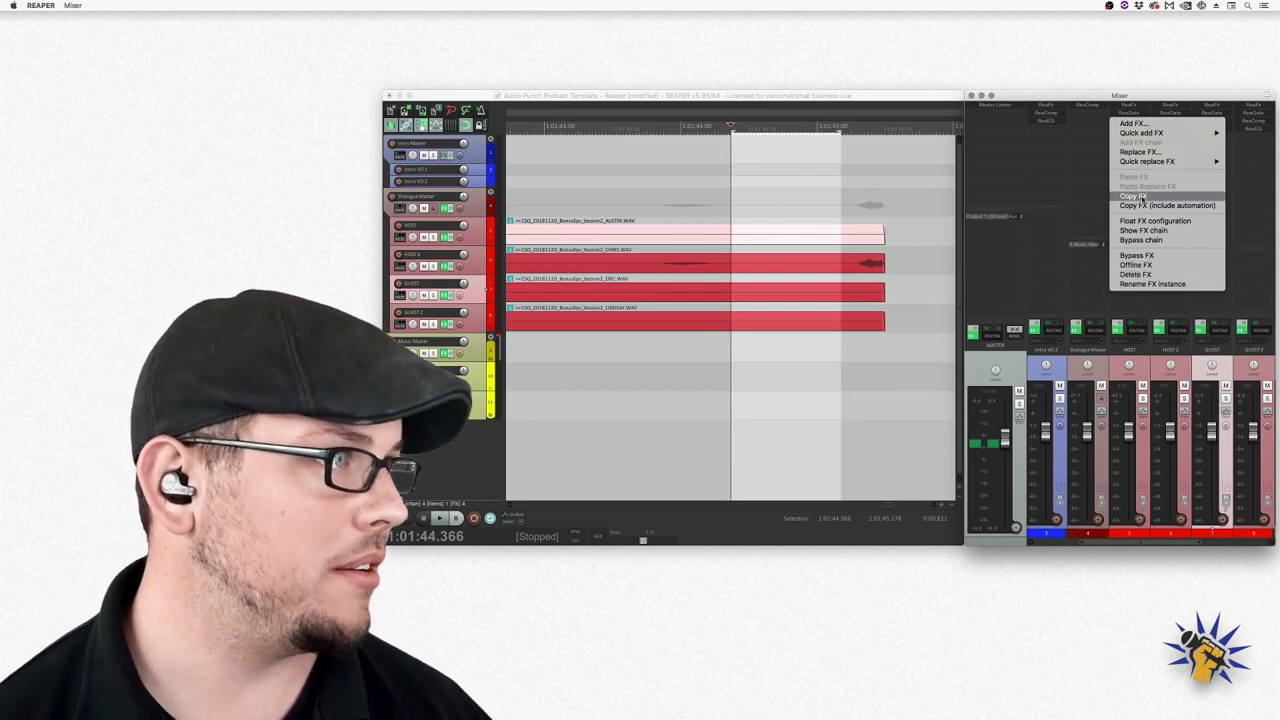
{"action": "left_click", "coordinate": [1136, 256]}
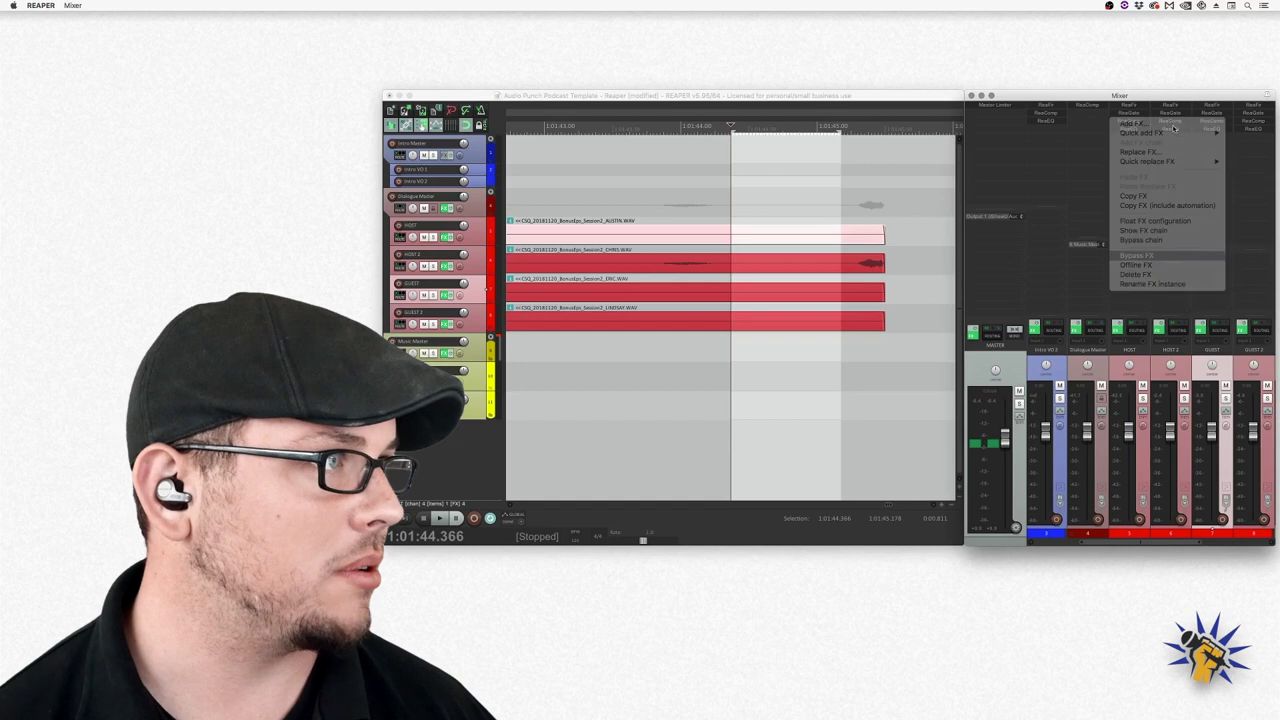
{"action": "key", "text": "space"}
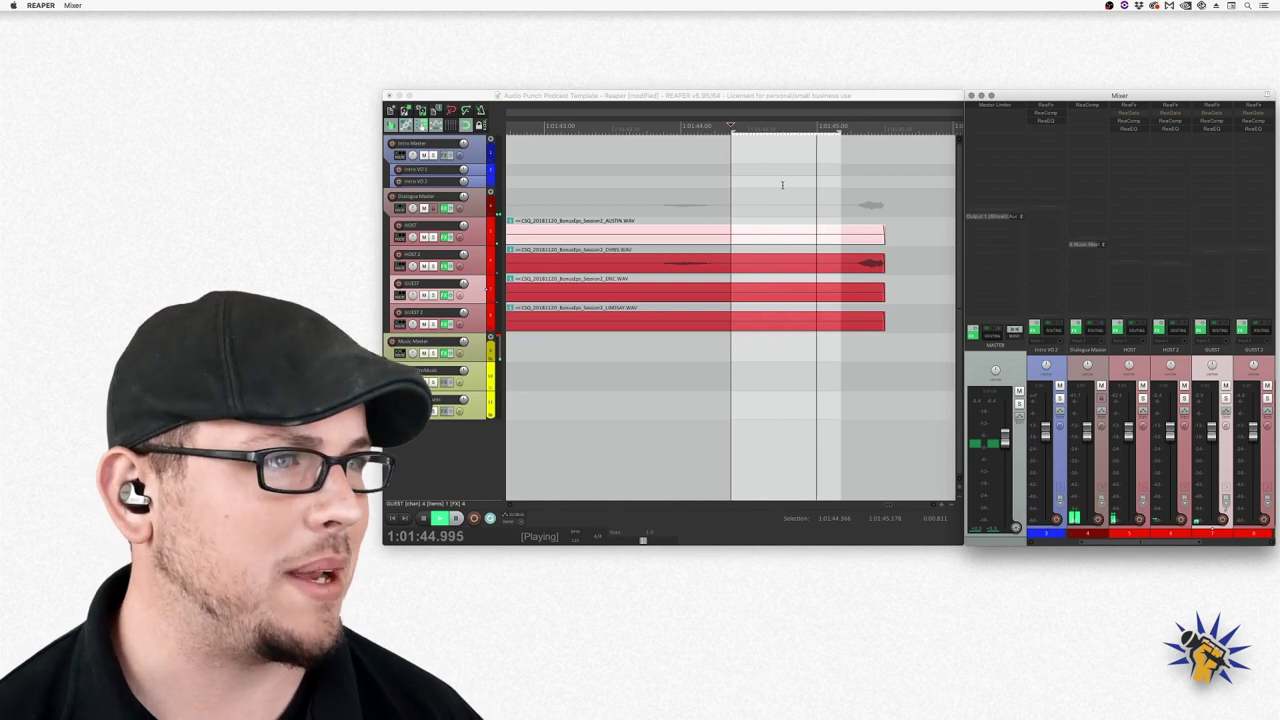
{"action": "key", "text": "space"}
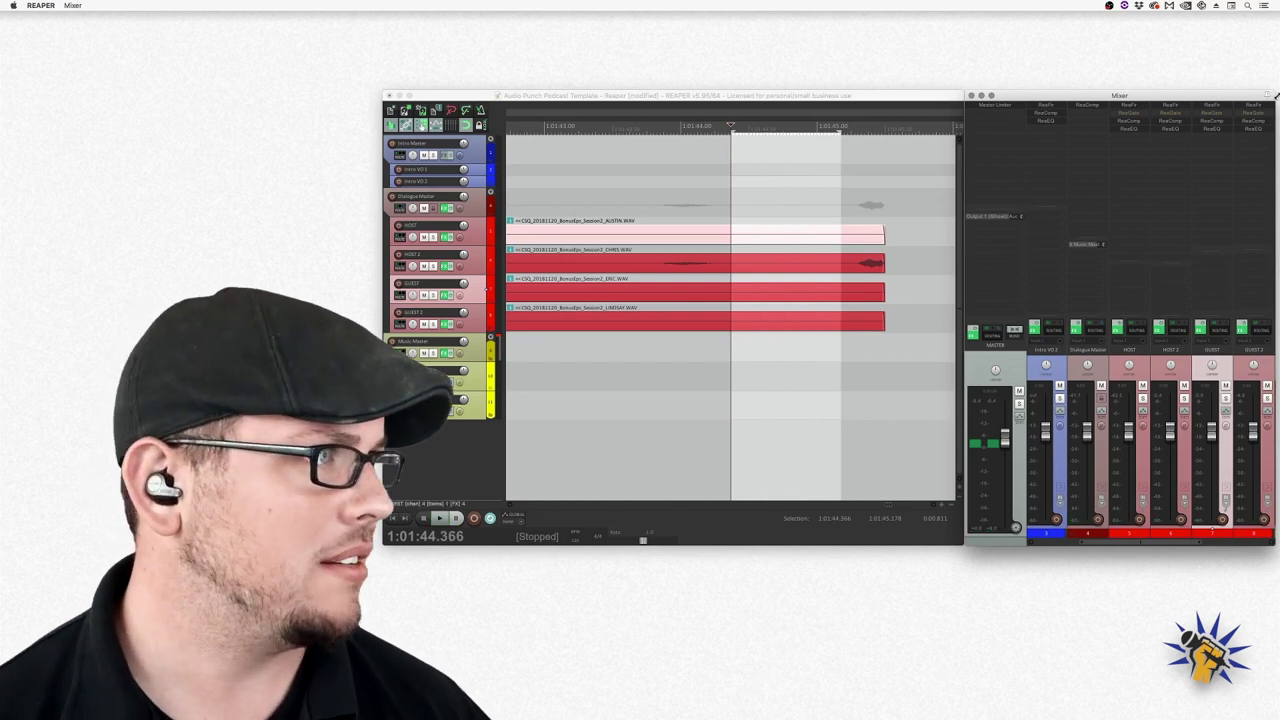
- Bypass ReaFir on both HOST and HOST 2 and play the dialogue without it
{"action": "right_click", "coordinate": [1130, 112]}
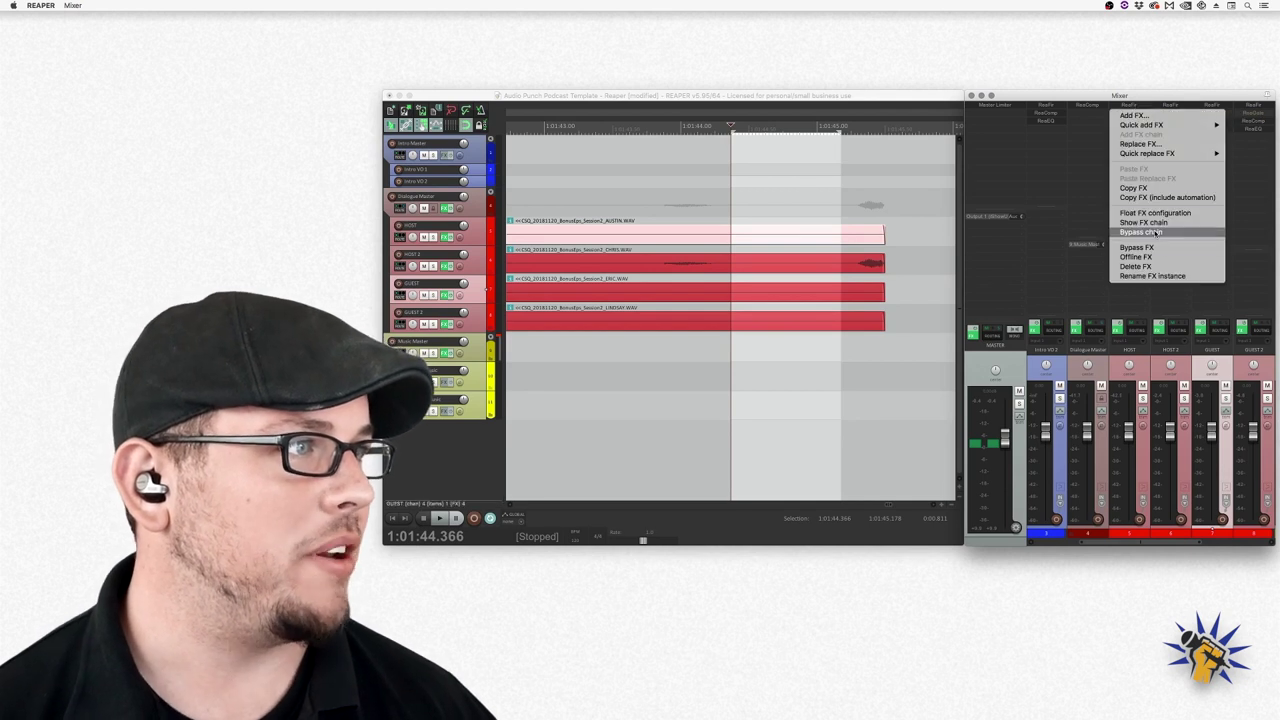
{"action": "left_click", "coordinate": [1137, 247]}
{"action": "right_click", "coordinate": [1170, 110]}
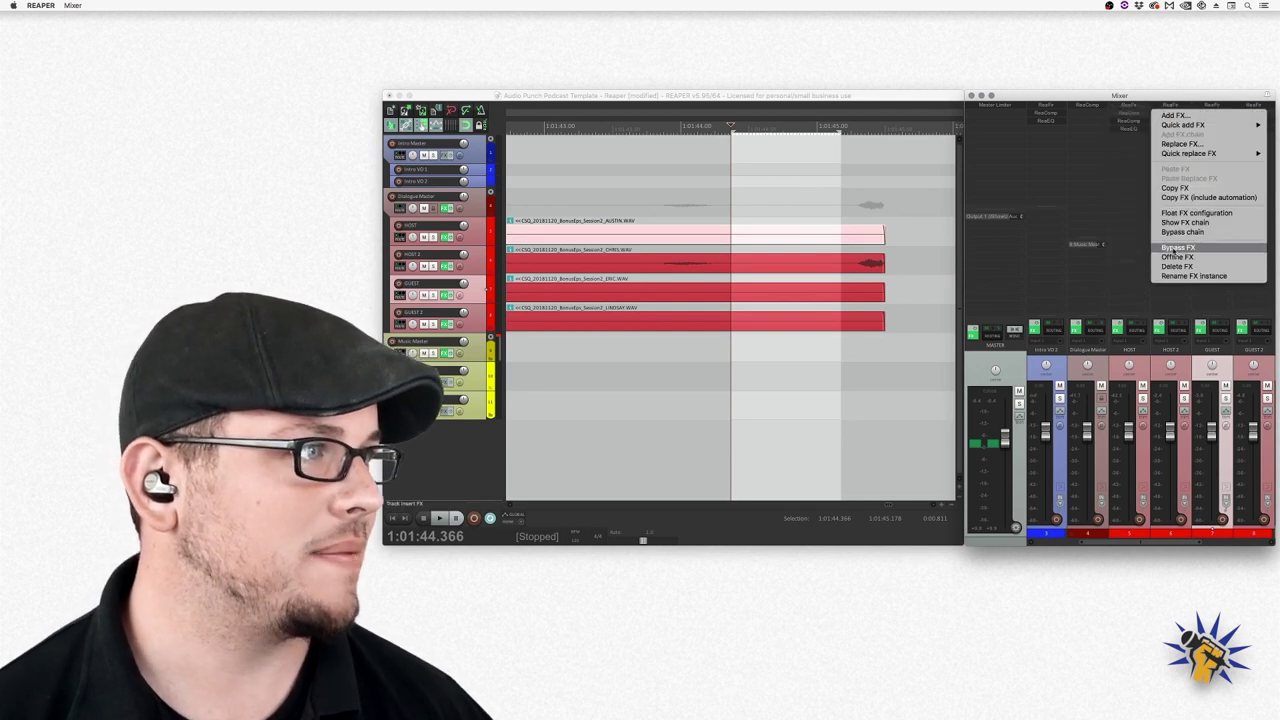
{"action": "left_click", "coordinate": [1175, 248]}
{"action": "key", "text": "space"}
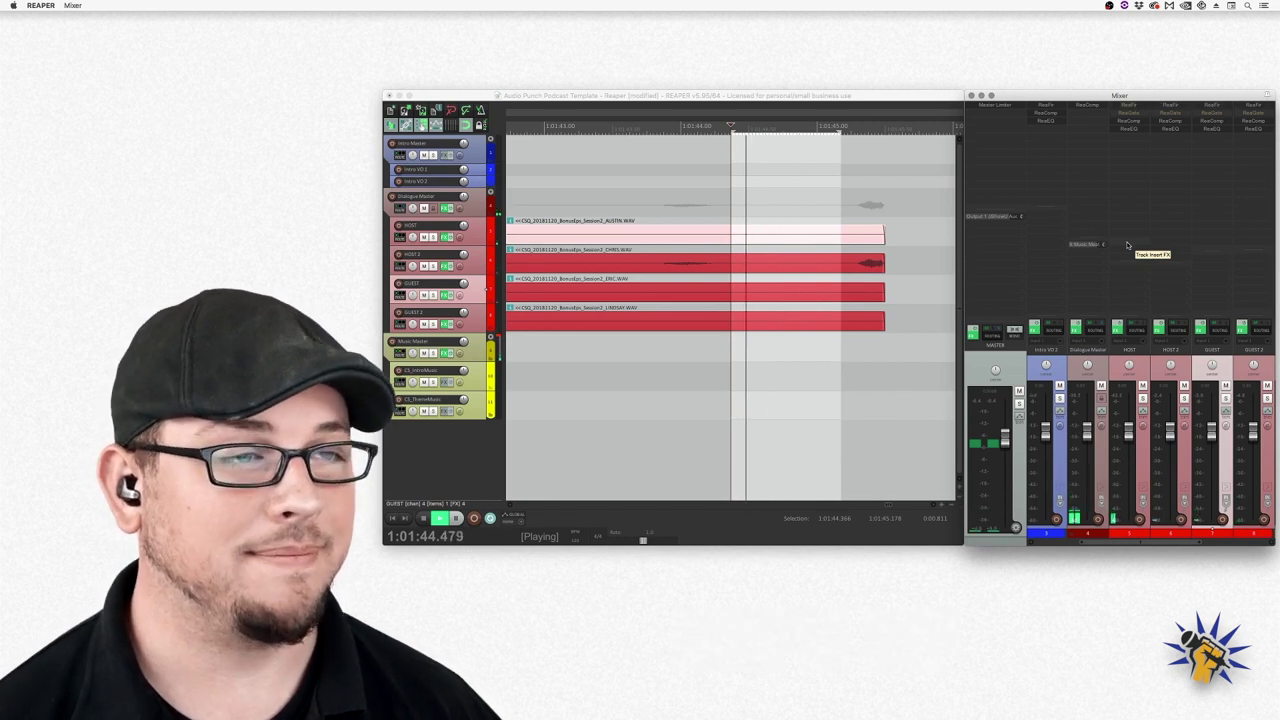
{"action": "key", "text": "space"}
{"action": "scroll", "coordinate": [645, 242], "scroll_direction": "down", "scroll_amount": 3}
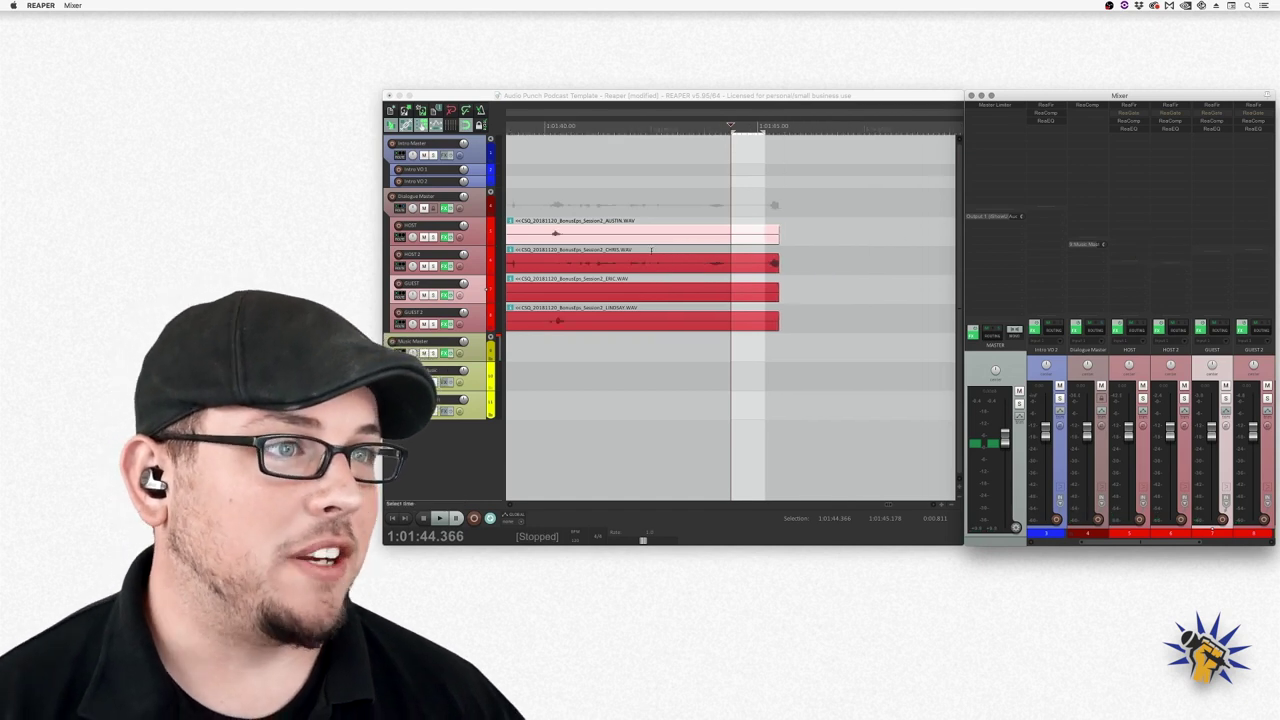
{"action": "scroll", "coordinate": [645, 247], "scroll_direction": "left", "scroll_amount": 3}
{"action": "left_click", "coordinate": [602, 126]}
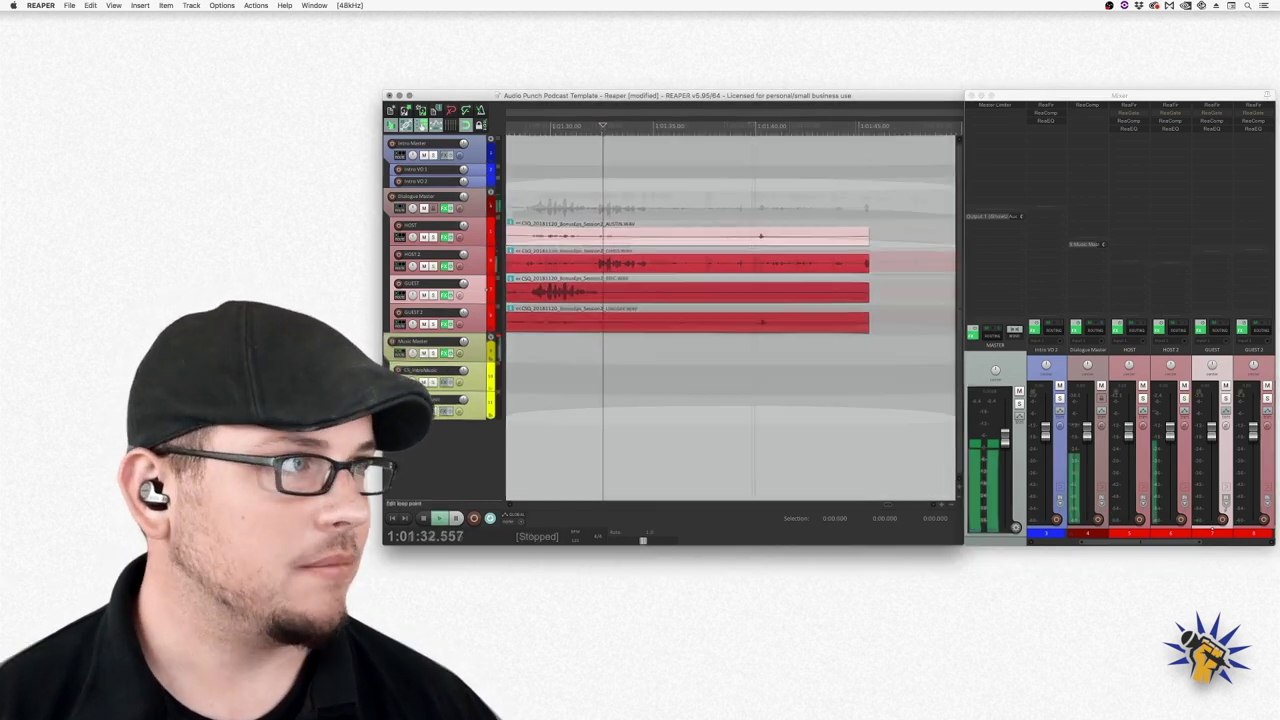
{"action": "key", "text": "space"}
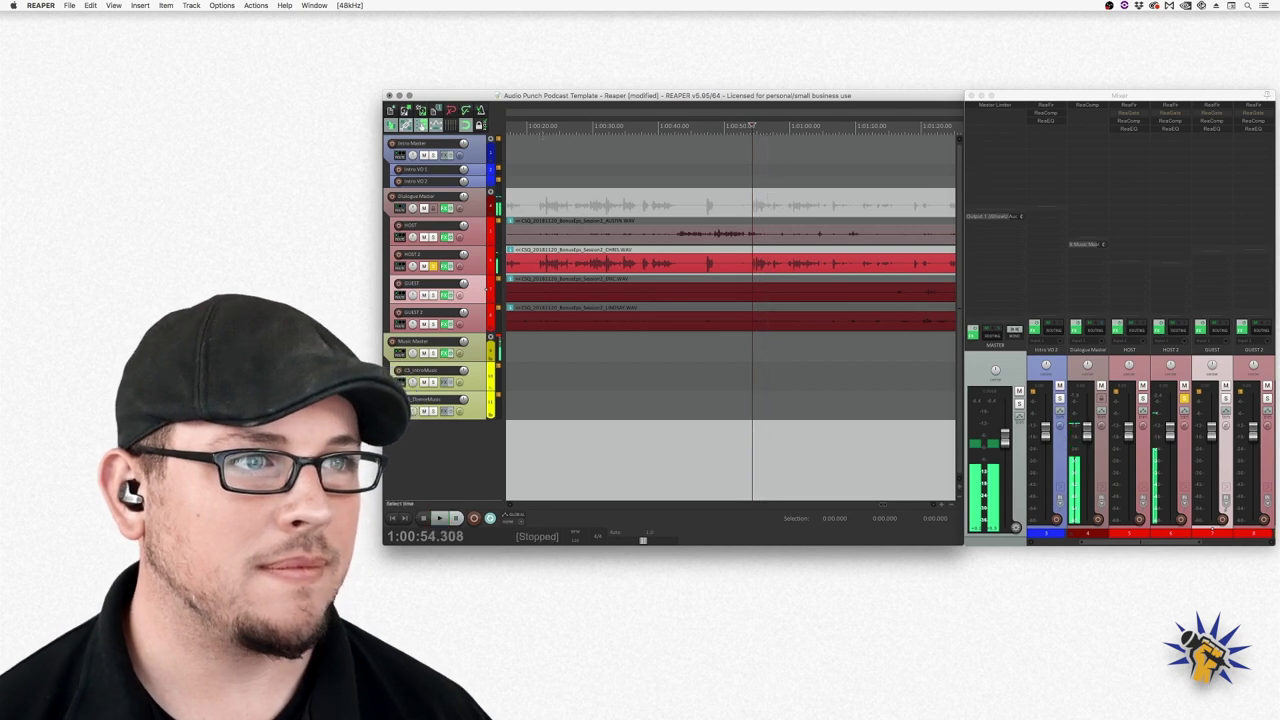
{"action": "left_click", "coordinate": [591, 126]}
{"action": "key", "text": "space"}
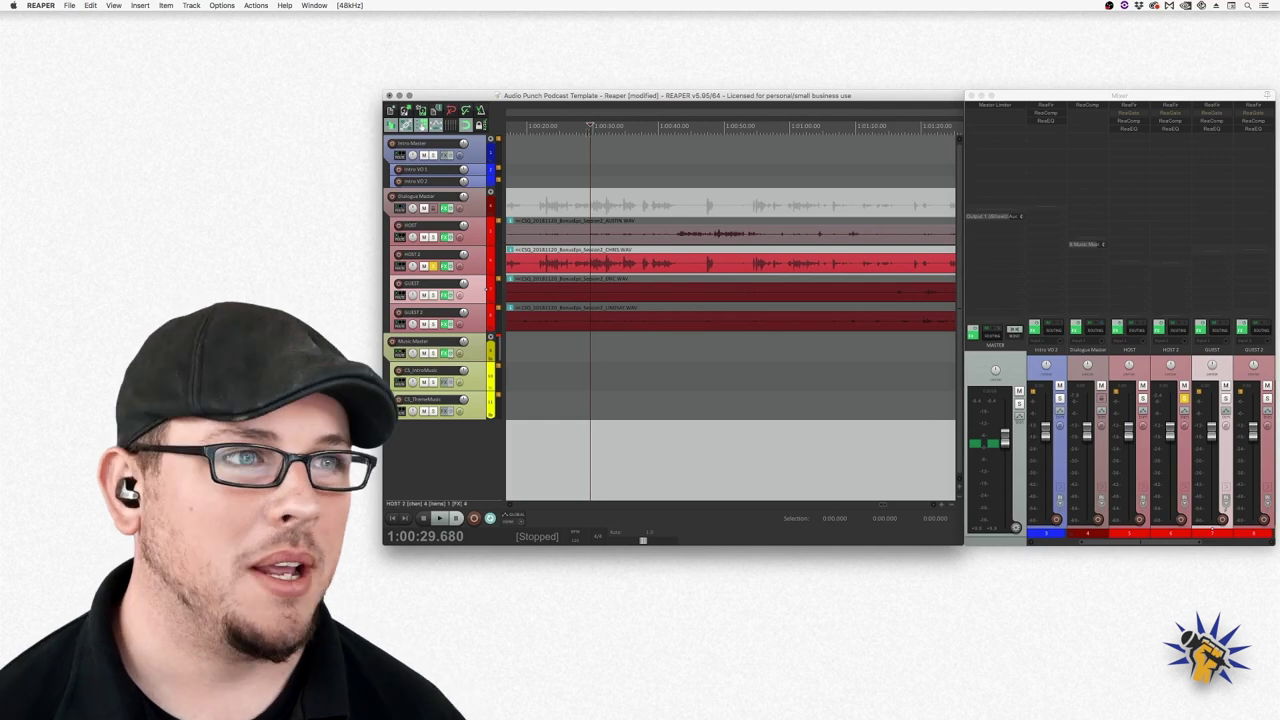
{"action": "left_click", "coordinate": [430, 265]}
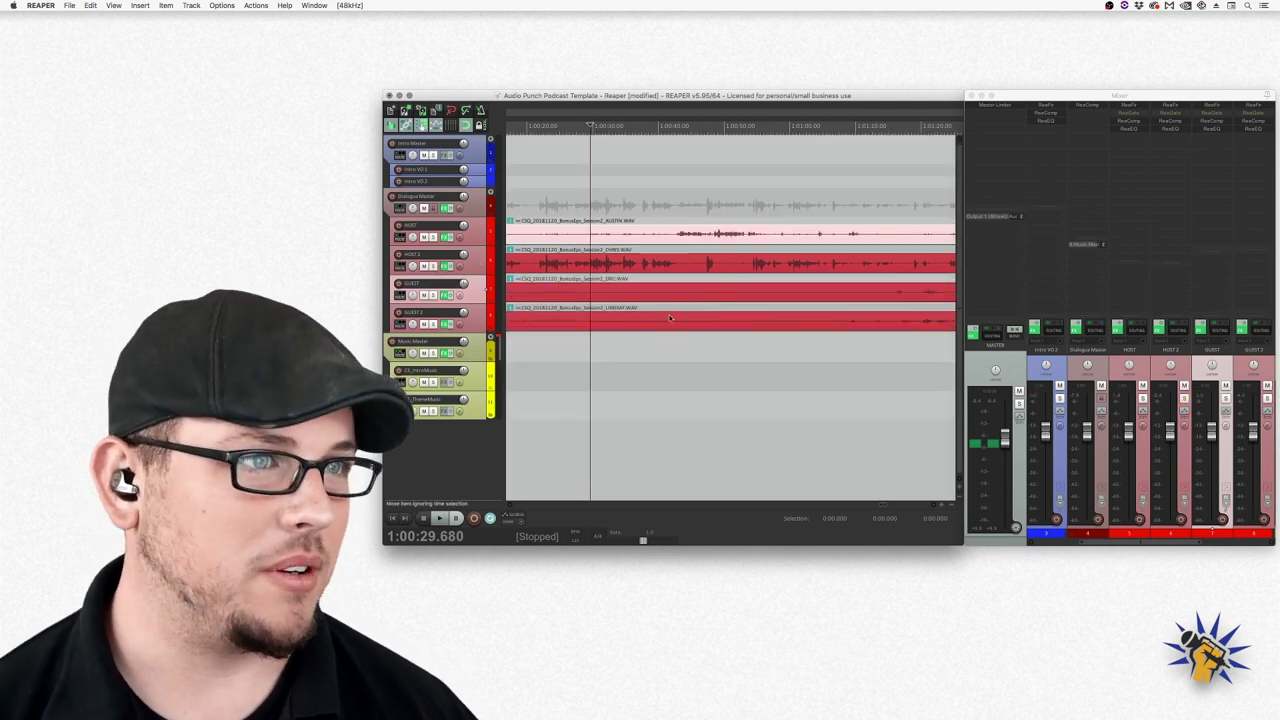
{"action": "scroll", "coordinate": [670, 325], "scroll_direction": "down", "scroll_amount": 2}
{"action": "scroll", "coordinate": [665, 322], "scroll_direction": "down", "scroll_amount": 3}
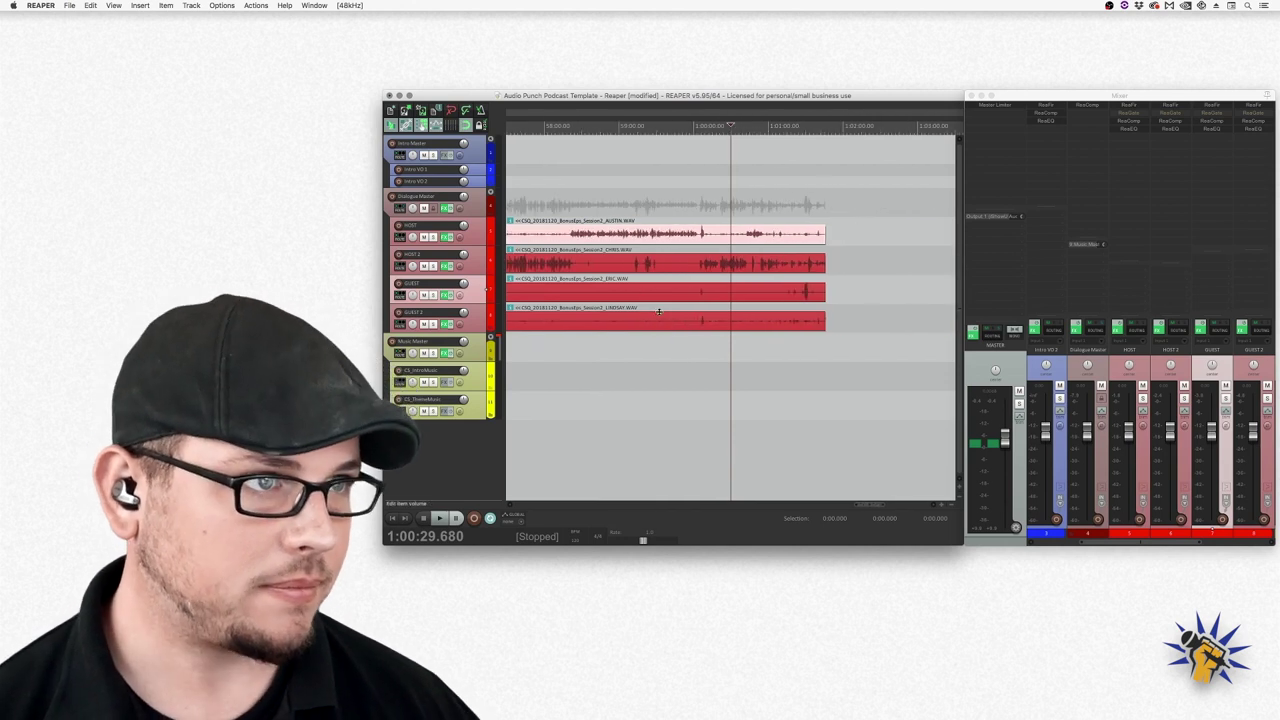
{"action": "scroll", "coordinate": [660, 300], "scroll_direction": "up", "scroll_amount": 3}
{"action": "scroll", "coordinate": [660, 290], "scroll_direction": "down", "scroll_amount": 3}
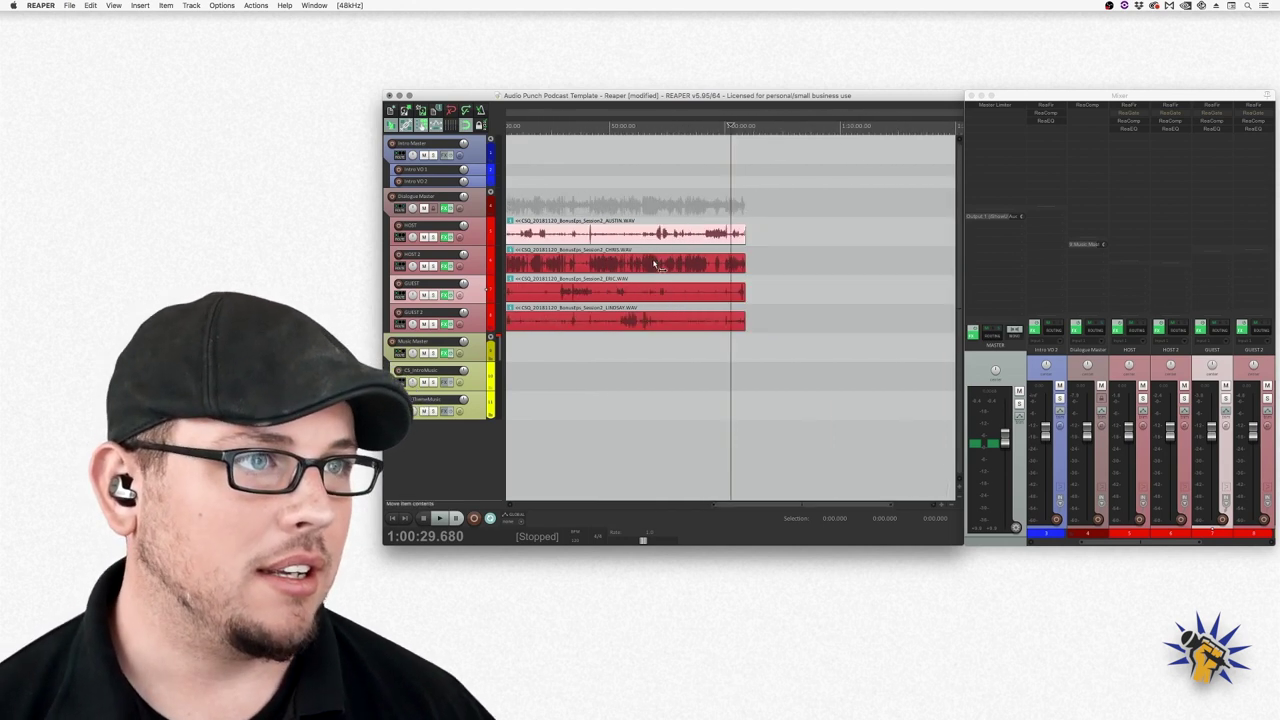
{"action": "scroll", "coordinate": [660, 268], "scroll_direction": "up", "scroll_amount": 4}
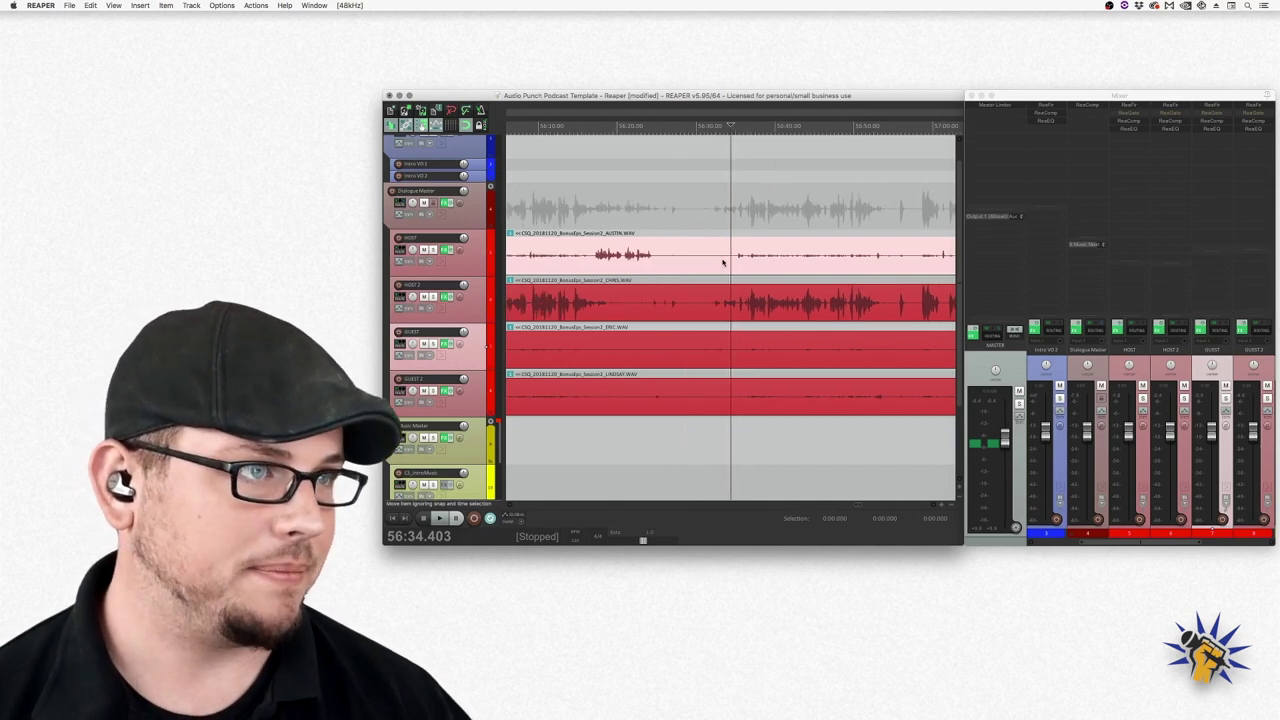
- Re-enable the HOST track's ReaGate and move its window to the top-left
{"action": "scroll", "coordinate": [723, 262], "scroll_direction": "down", "scroll_amount": 8}
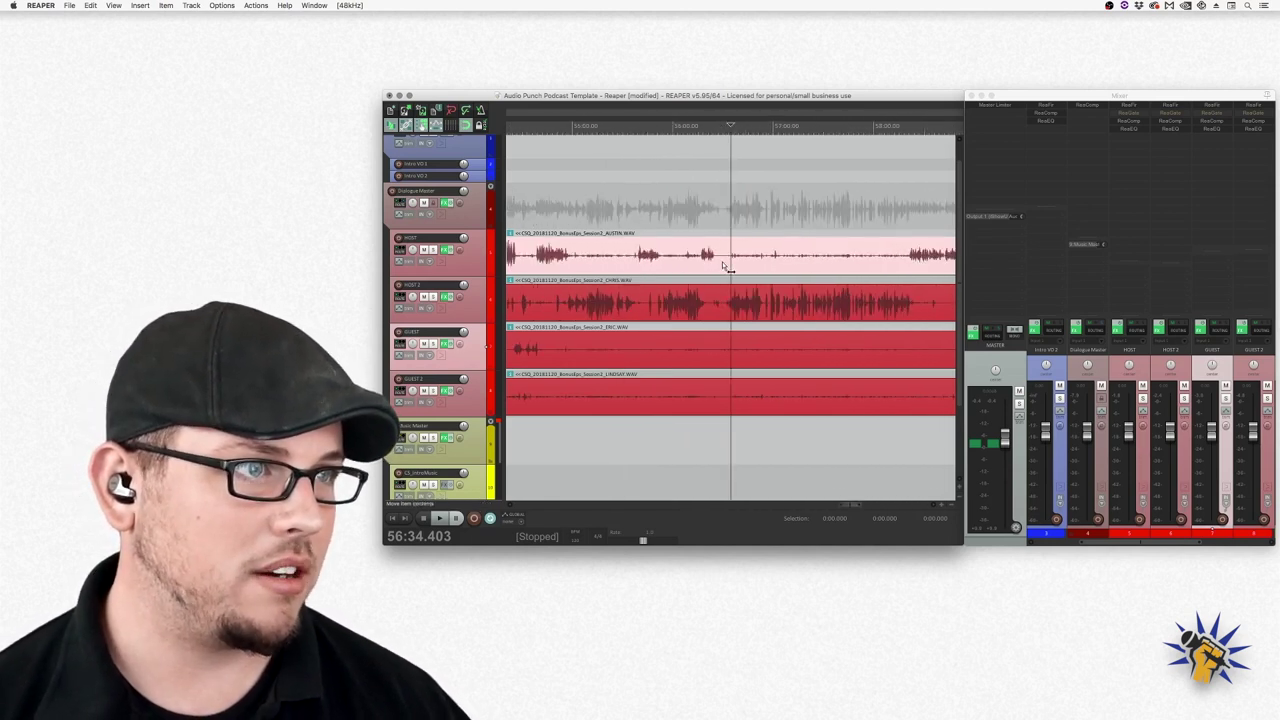
{"action": "left_click", "coordinate": [1126, 116]}
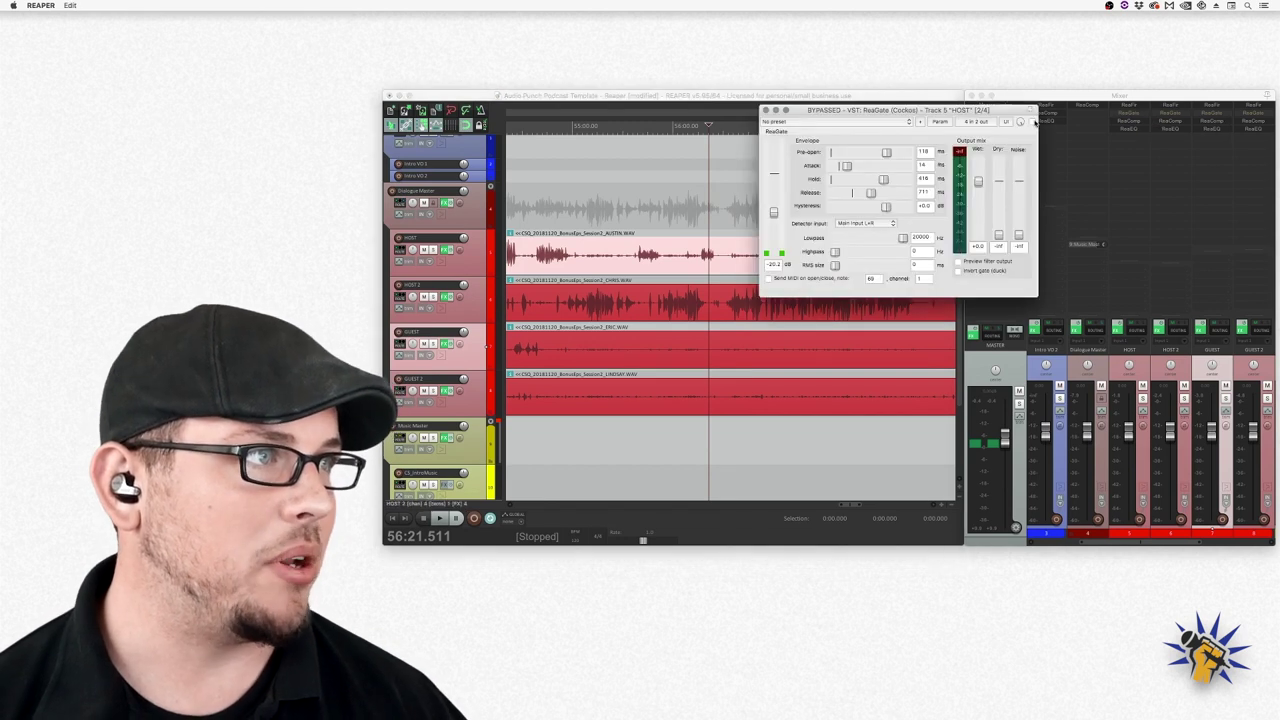
{"action": "left_click", "coordinate": [1032, 121]}
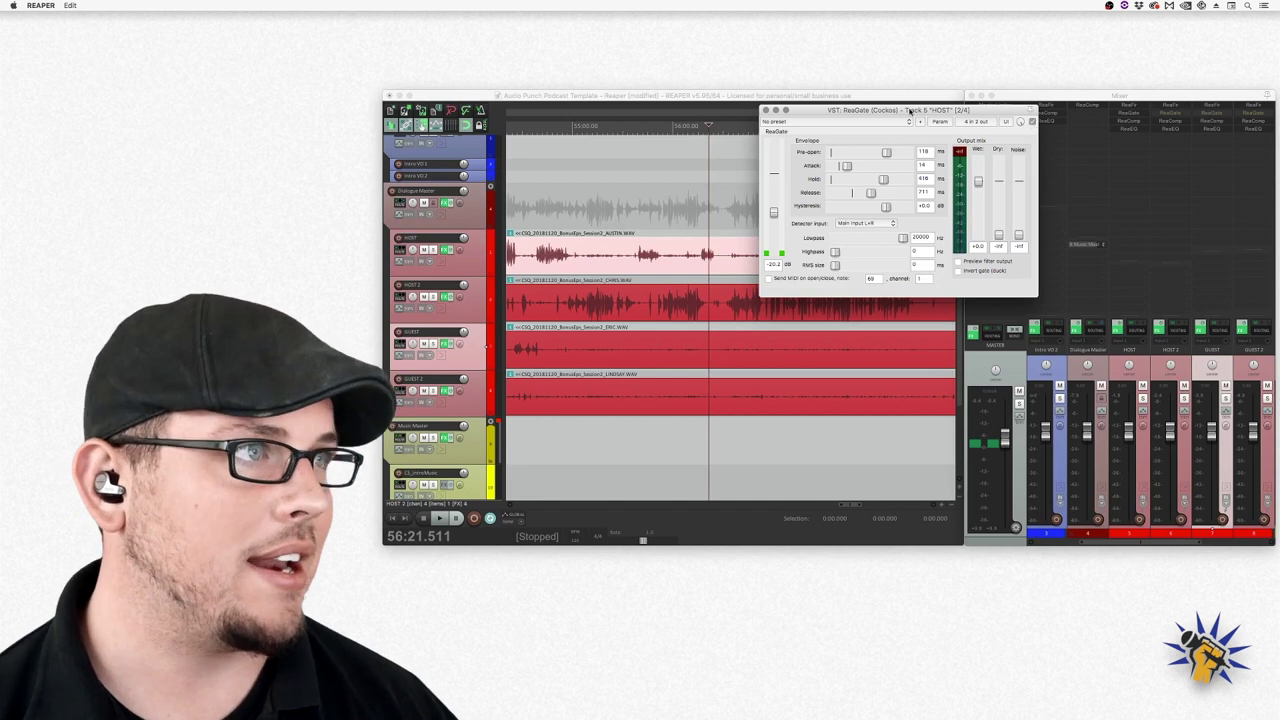
{"action": "left_click_drag", "start_coordinate": [909, 110], "coordinate": [254, 96]}
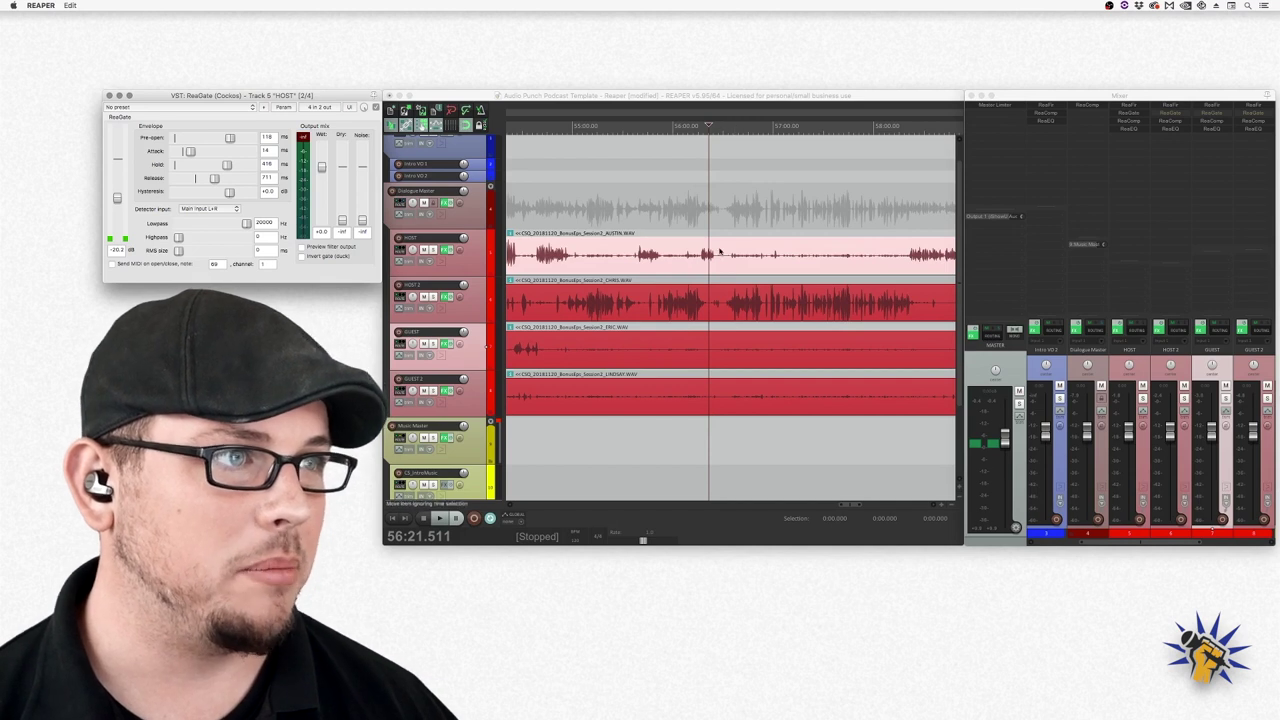
- Mark a time selection of roughly 56:19–56:30 in the ruler
{"action": "left_click_drag", "start_coordinate": [729, 127], "coordinate": [905, 131]}
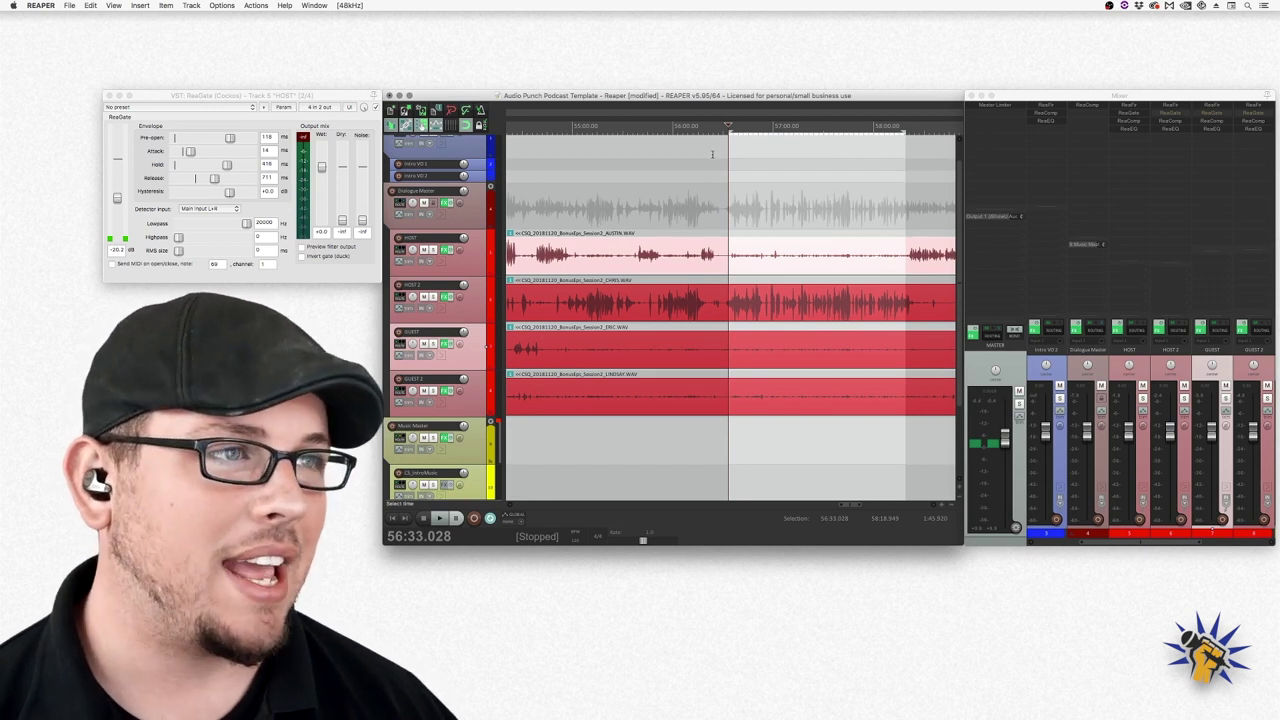
{"action": "left_click_drag", "start_coordinate": [706, 133], "coordinate": [722, 133]}
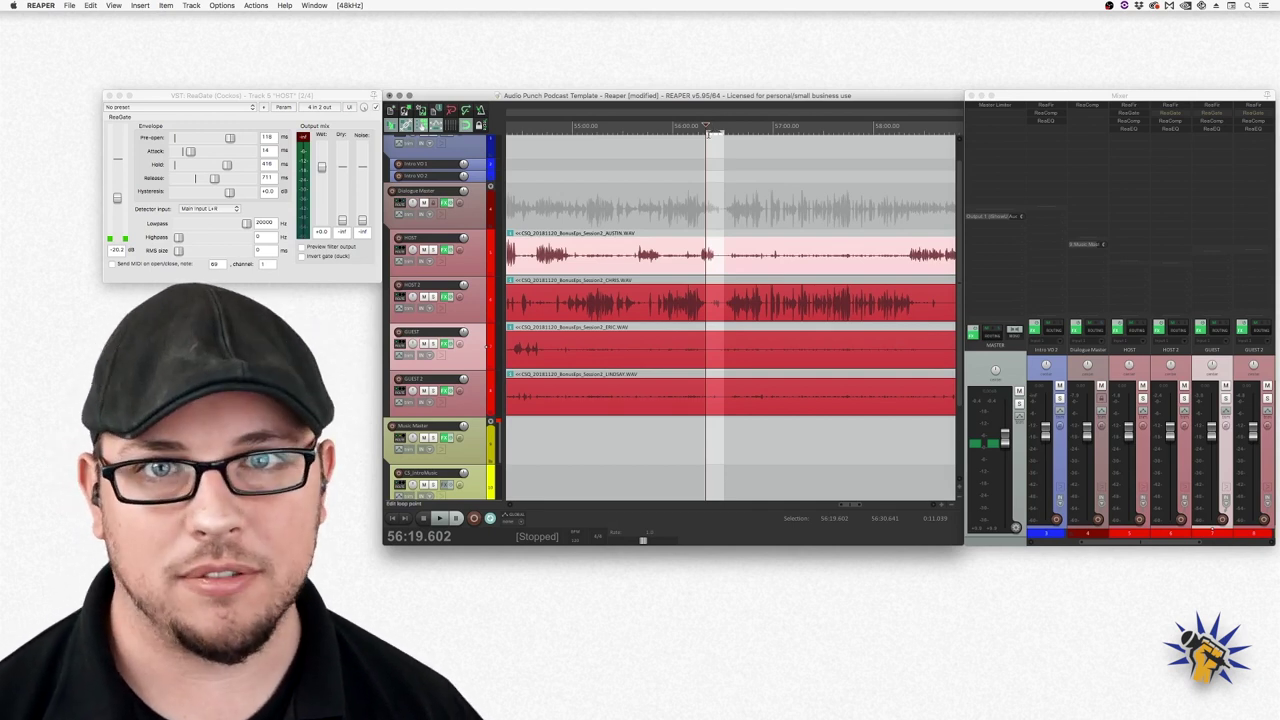
{"action": "scroll", "coordinate": [760, 255], "scroll_direction": "up", "scroll_amount": 5}
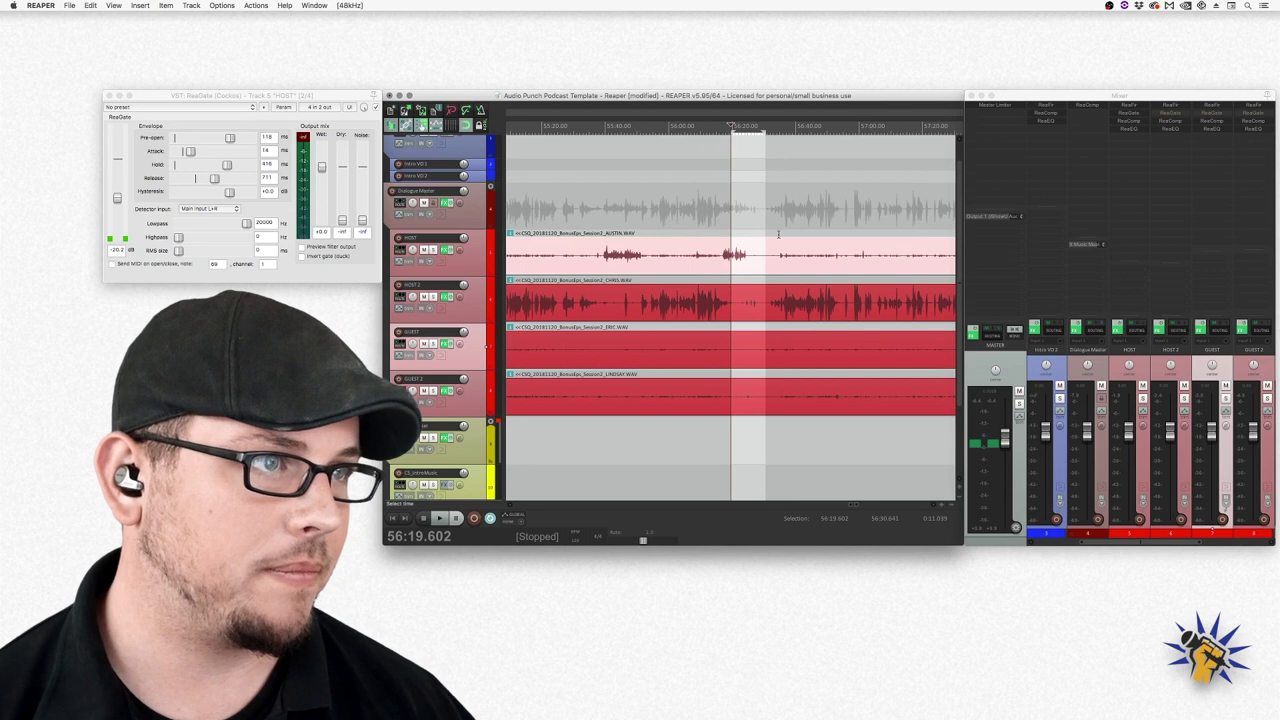
- Solo HOST, loop about 56:12–56:21, and bring the HOST ReaGate window forward
{"action": "scroll", "coordinate": [690, 258], "scroll_direction": "up", "scroll_amount": 4}
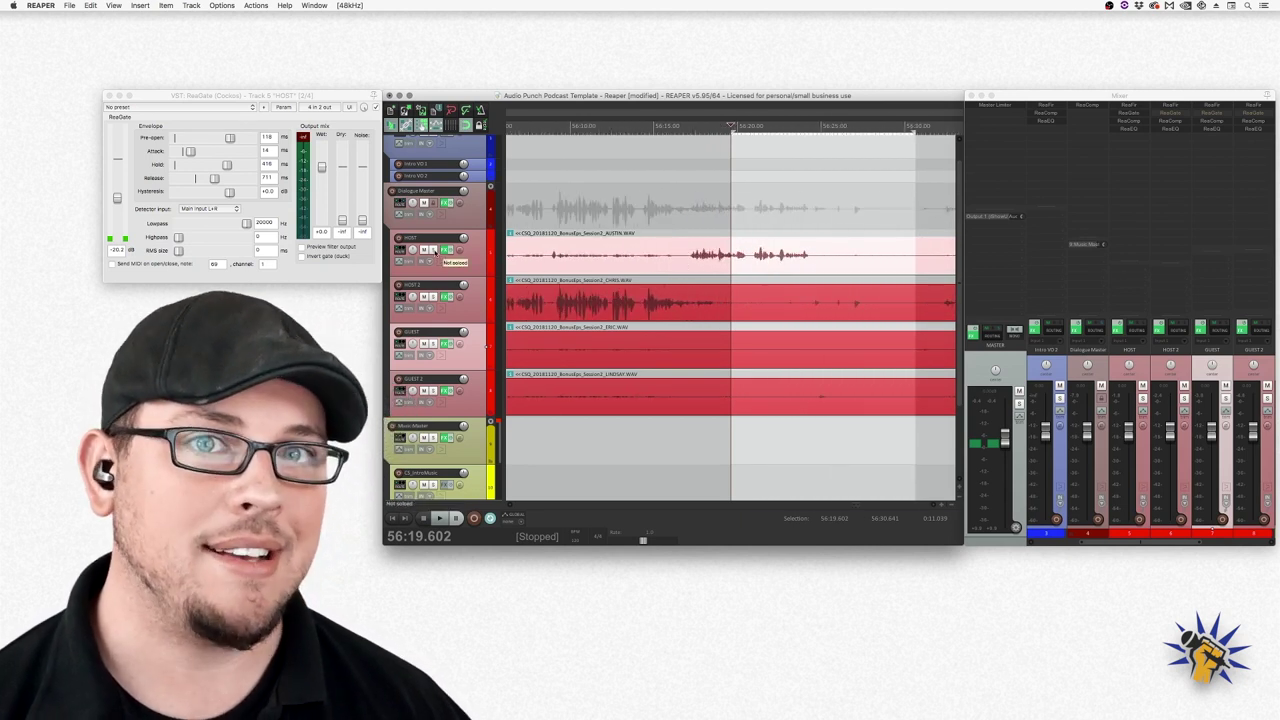
{"action": "left_click", "coordinate": [433, 250]}
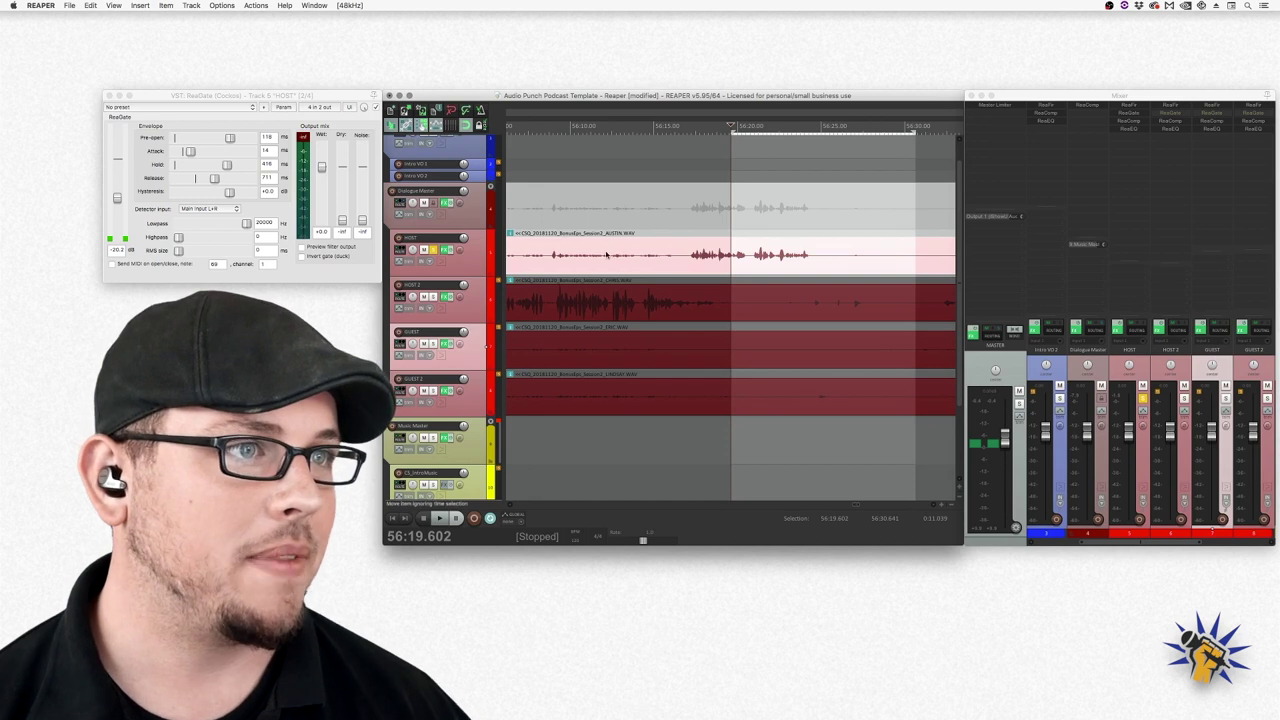
{"action": "left_click_drag", "start_coordinate": [617, 128], "coordinate": [752, 130]}
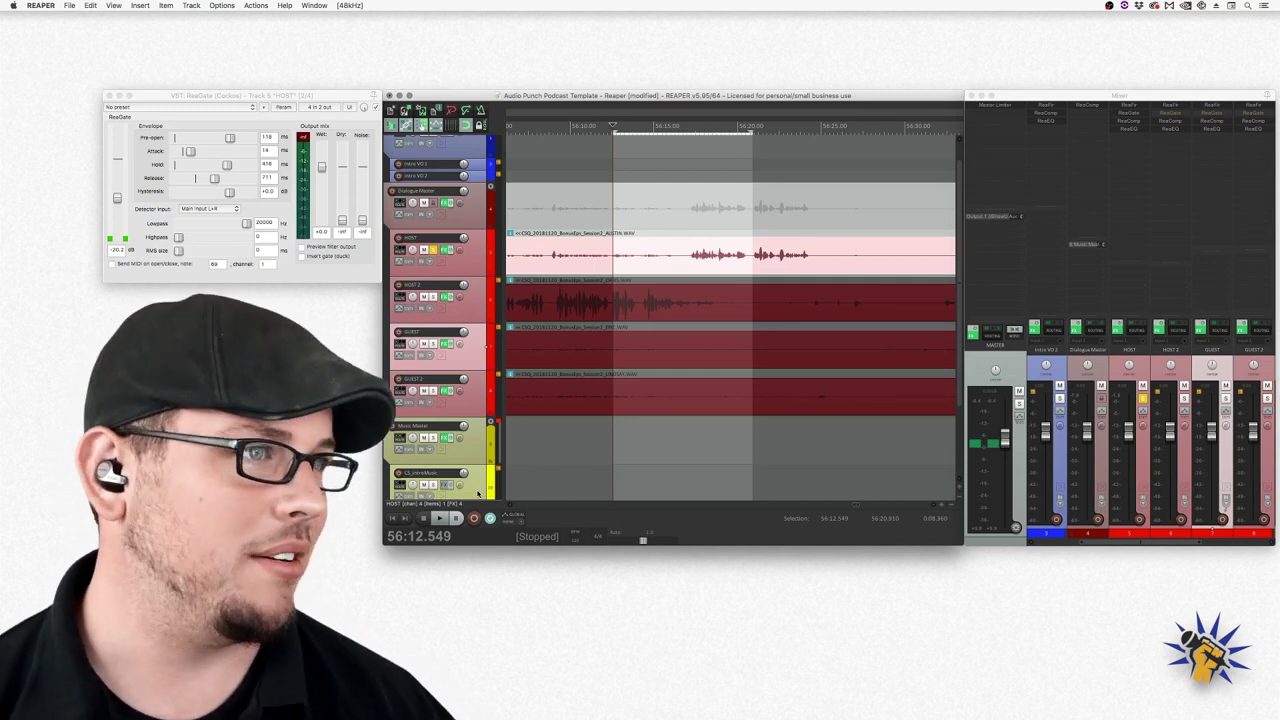
{"action": "left_click", "coordinate": [181, 97]}
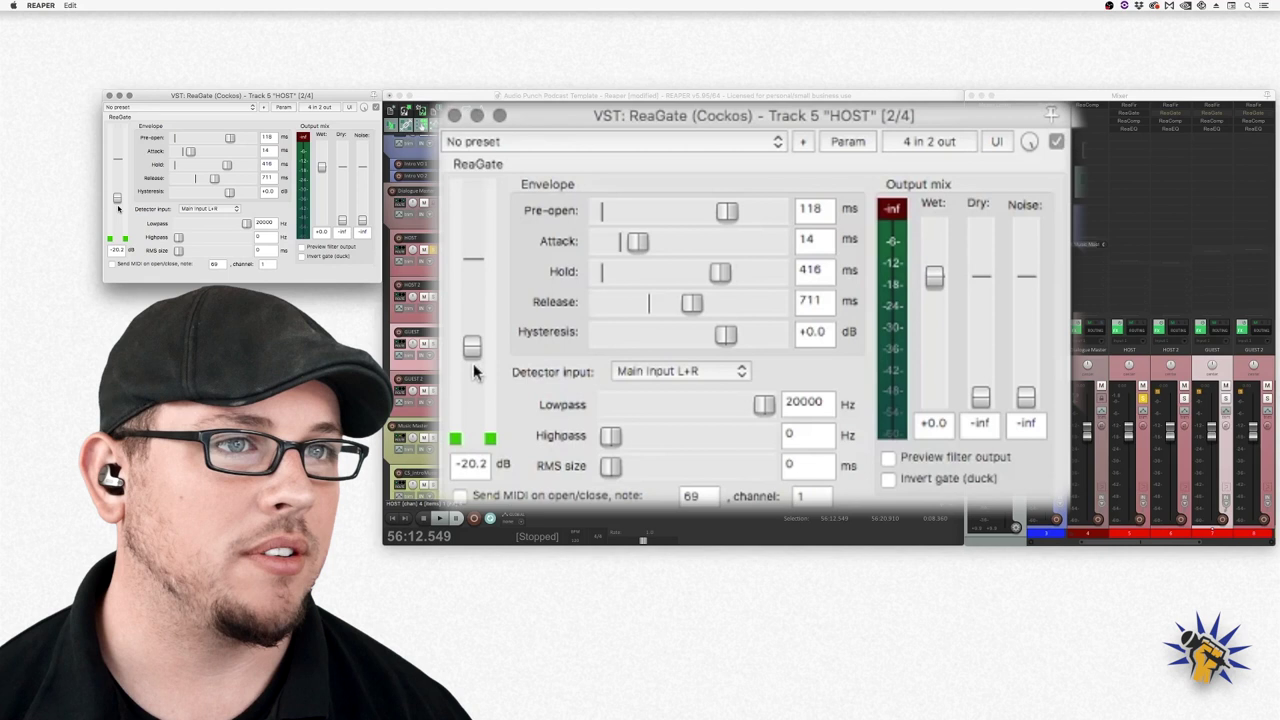
- Loop the passage while adjusting ReaGate's threshold, trying about -23.3 and -43.6 dB
{"action": "key", "text": "space"}
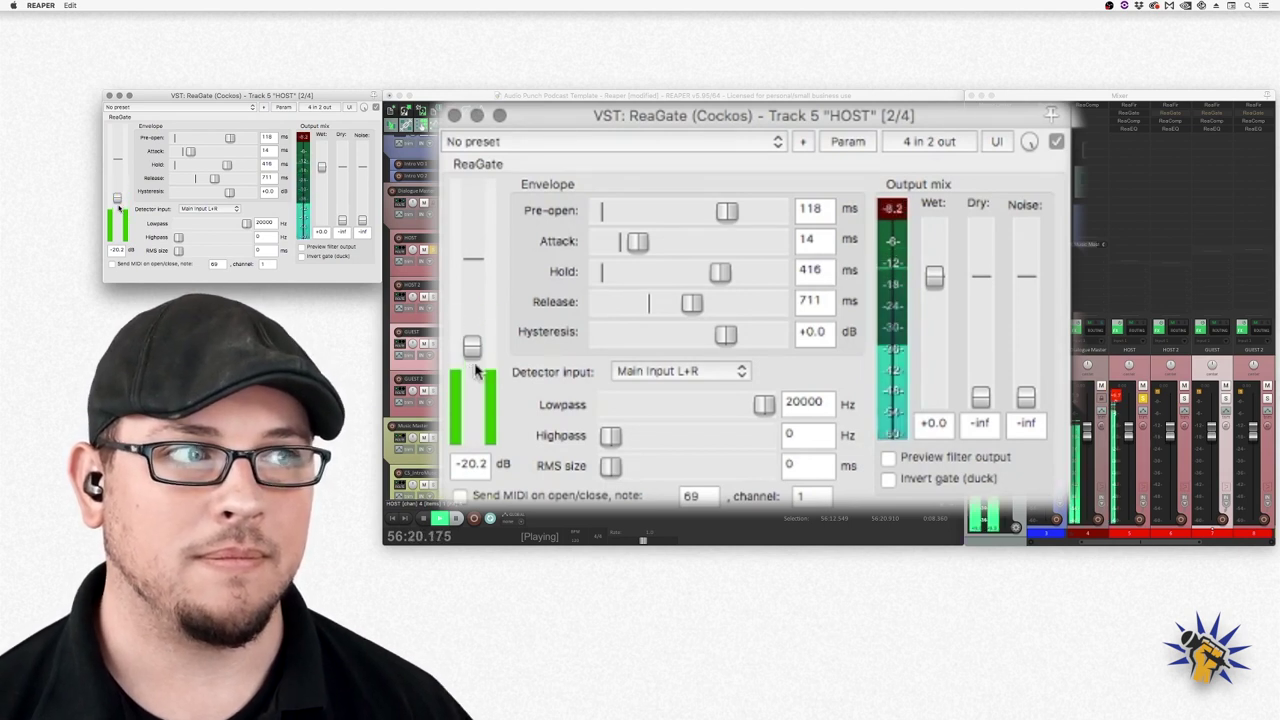
{"action": "key", "text": "space"}
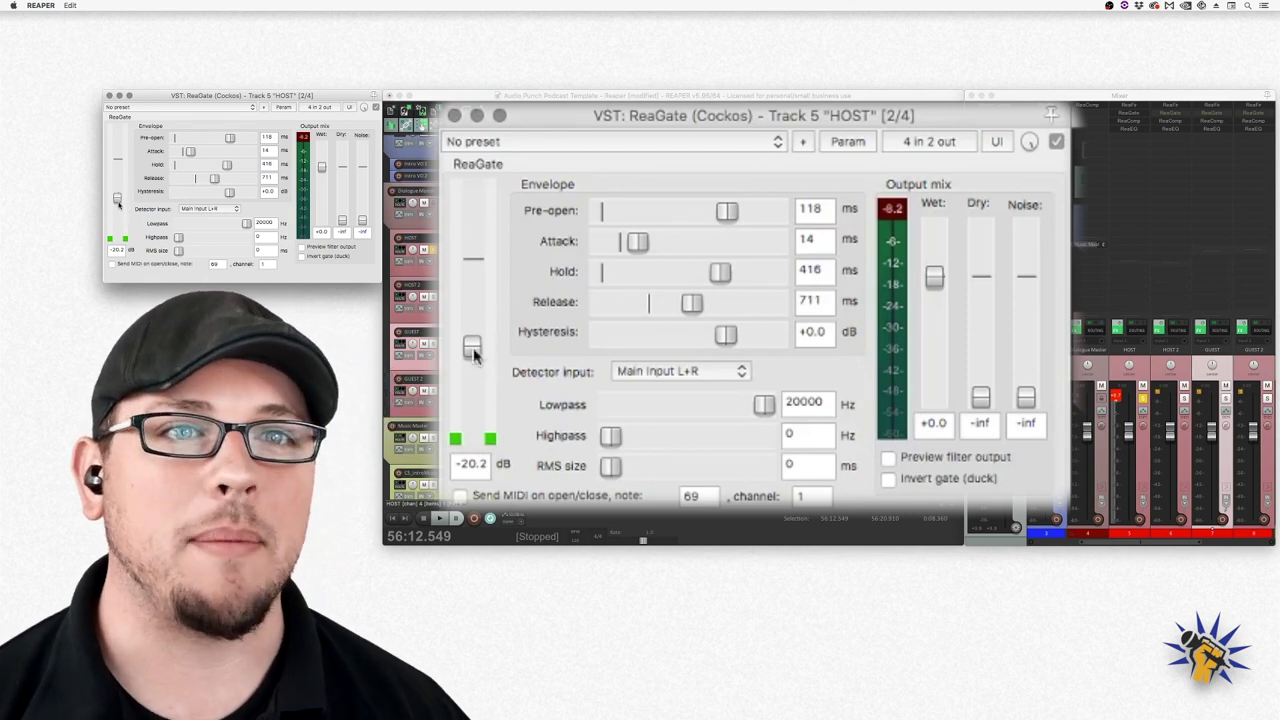
{"action": "key", "text": "space"}
{"action": "left_click_drag", "start_coordinate": [471, 347], "coordinate": [481, 403]}
{"action": "key", "text": "space"}
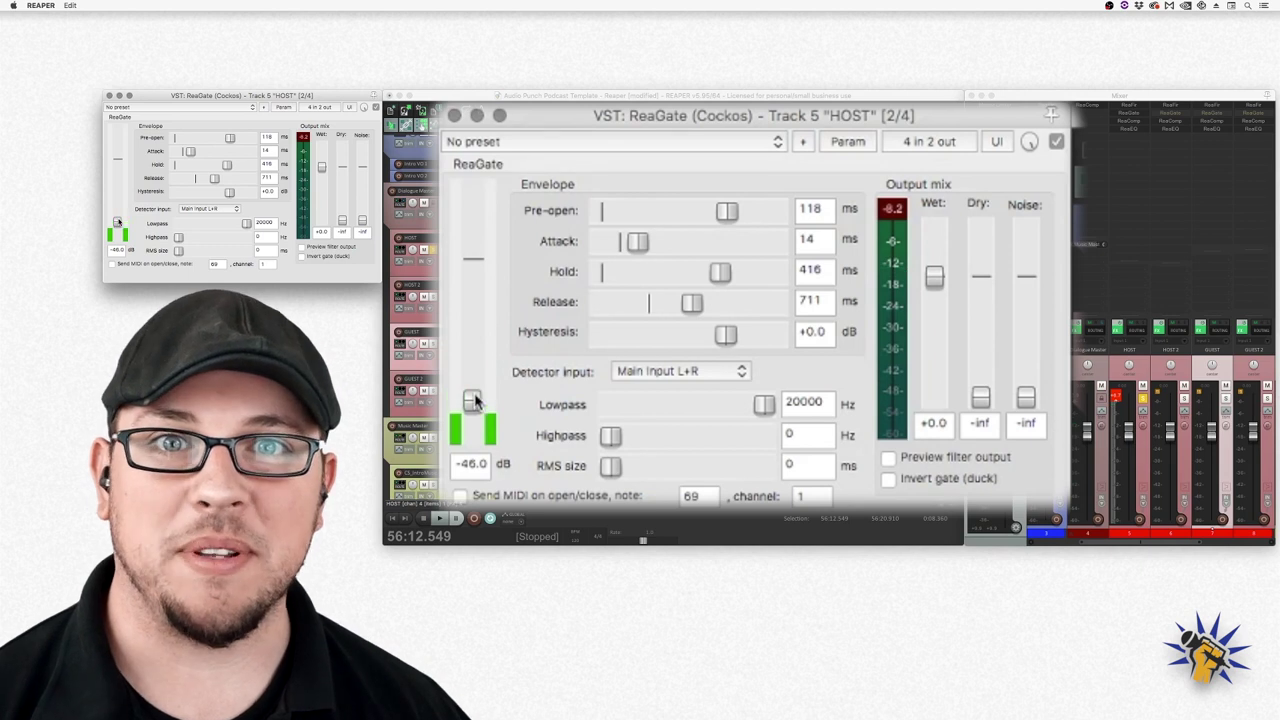
{"action": "left_click_drag", "start_coordinate": [476, 399], "coordinate": [480, 357]}
{"action": "key", "text": "space"}
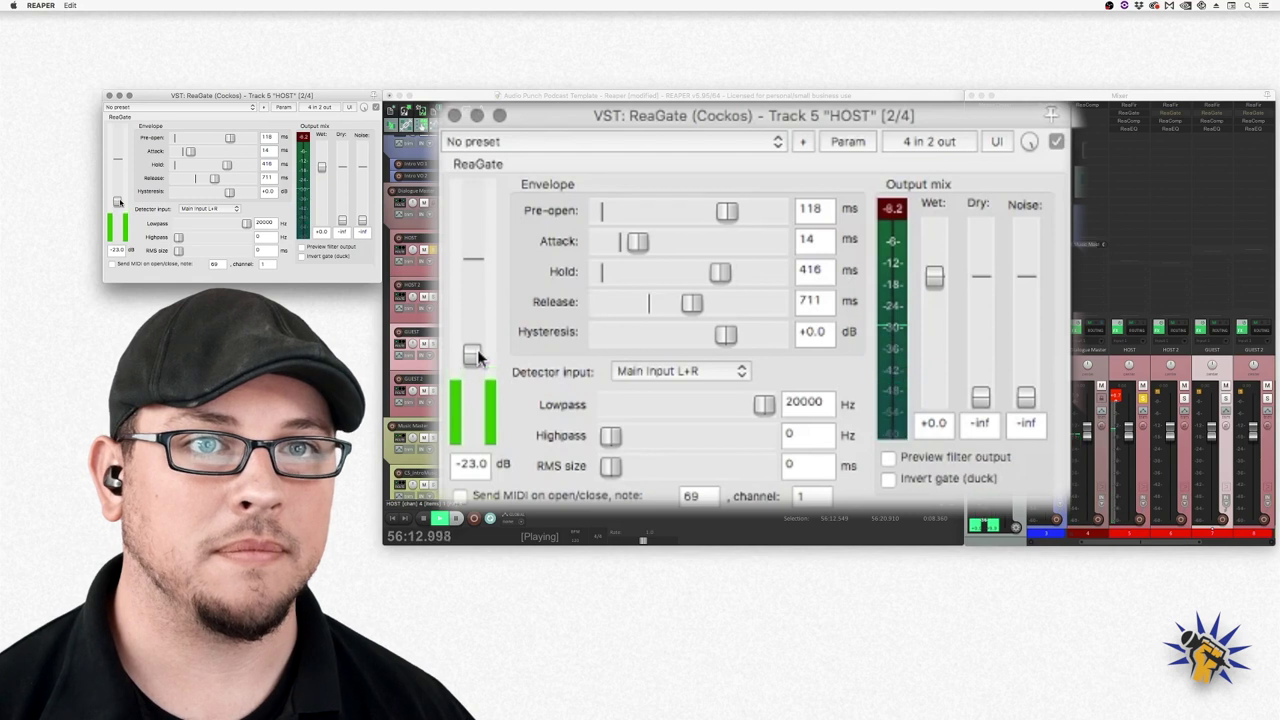
{"action": "key", "text": "space"}
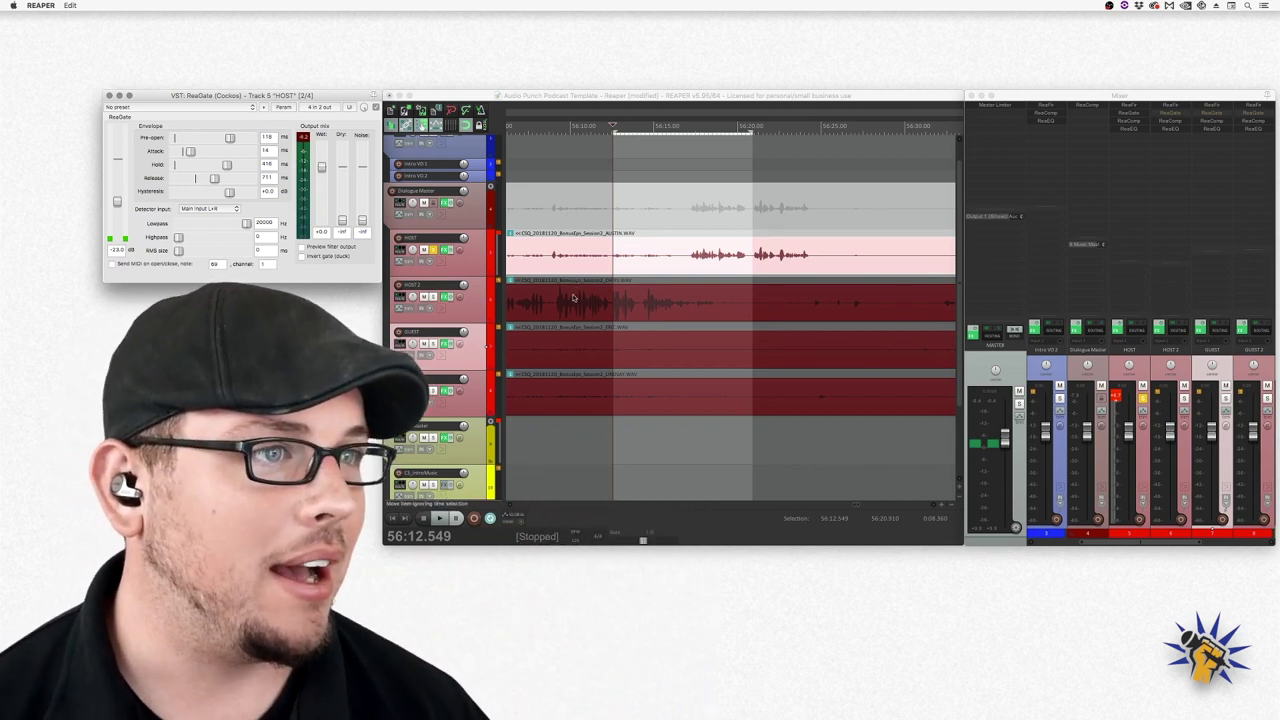
- Enter the gate threshold directly and blend in some dry signal with the Dry fader
{"action": "left_click", "coordinate": [115, 250]}
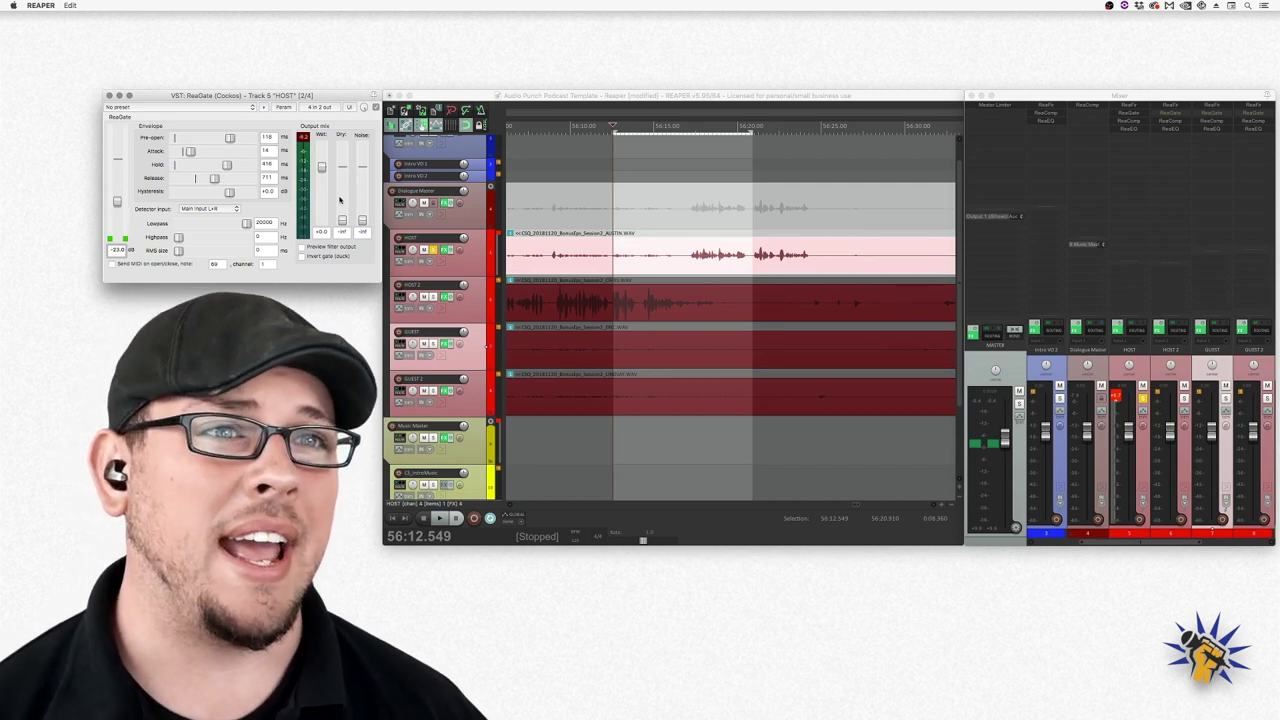
{"action": "mouse_move", "coordinate": [349, 226]}
{"action": "left_mouse_down"}
{"action": "mouse_move", "coordinate": [342, 181]}
{"action": "mouse_move", "coordinate": [339, 241]}
{"action": "left_mouse_up"}
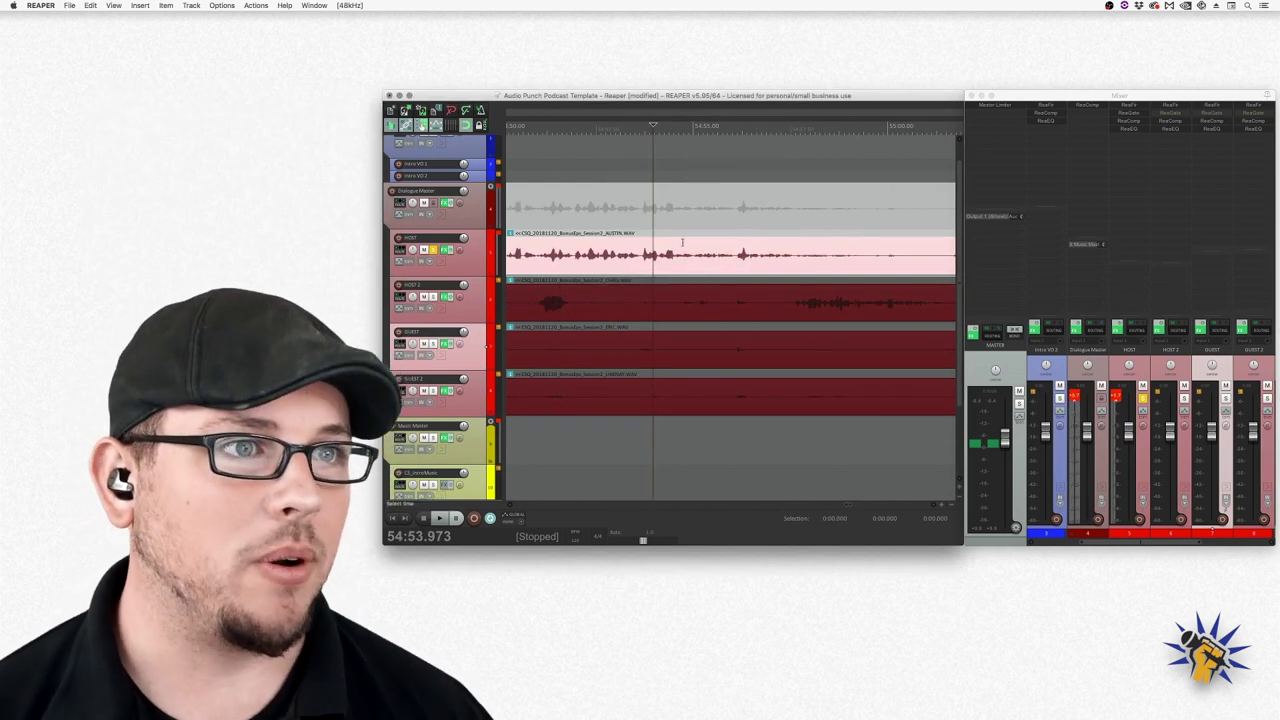
- Move the play position to about 54:31 and stop the looped guest playback
{"action": "scroll", "coordinate": [677, 243], "scroll_direction": "down", "scroll_amount": 5}
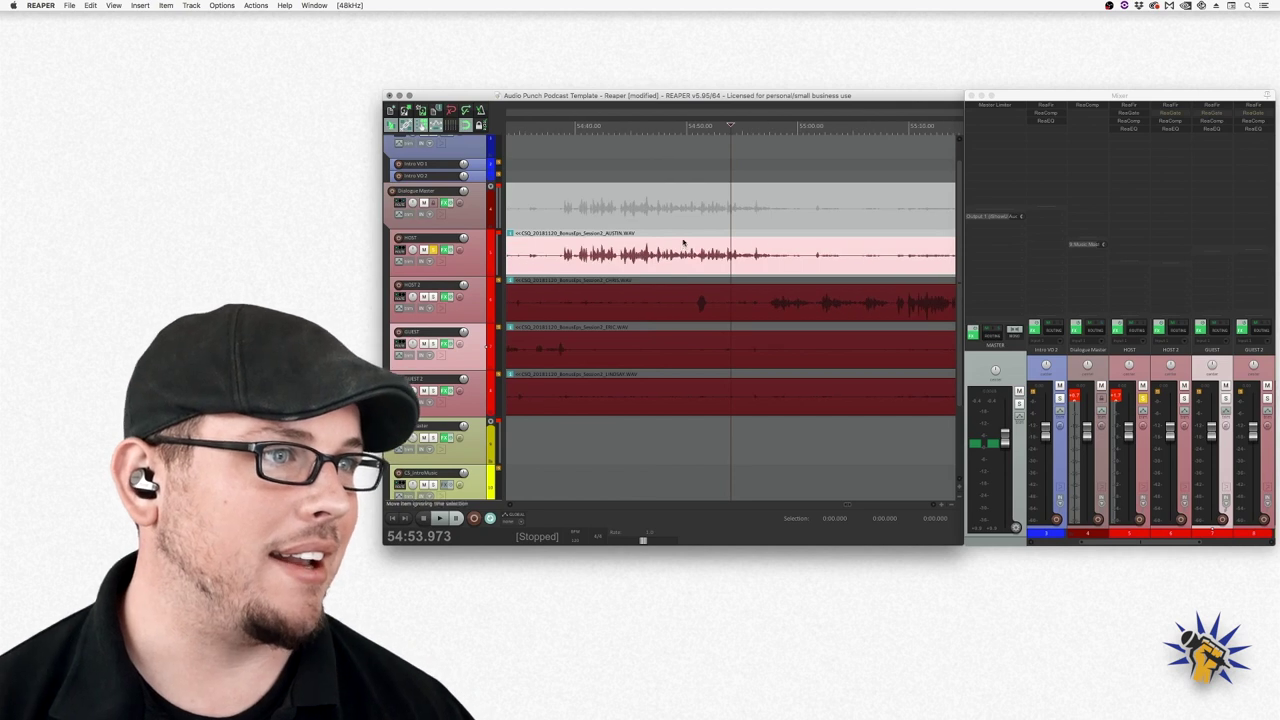
{"action": "left_click", "coordinate": [617, 205]}
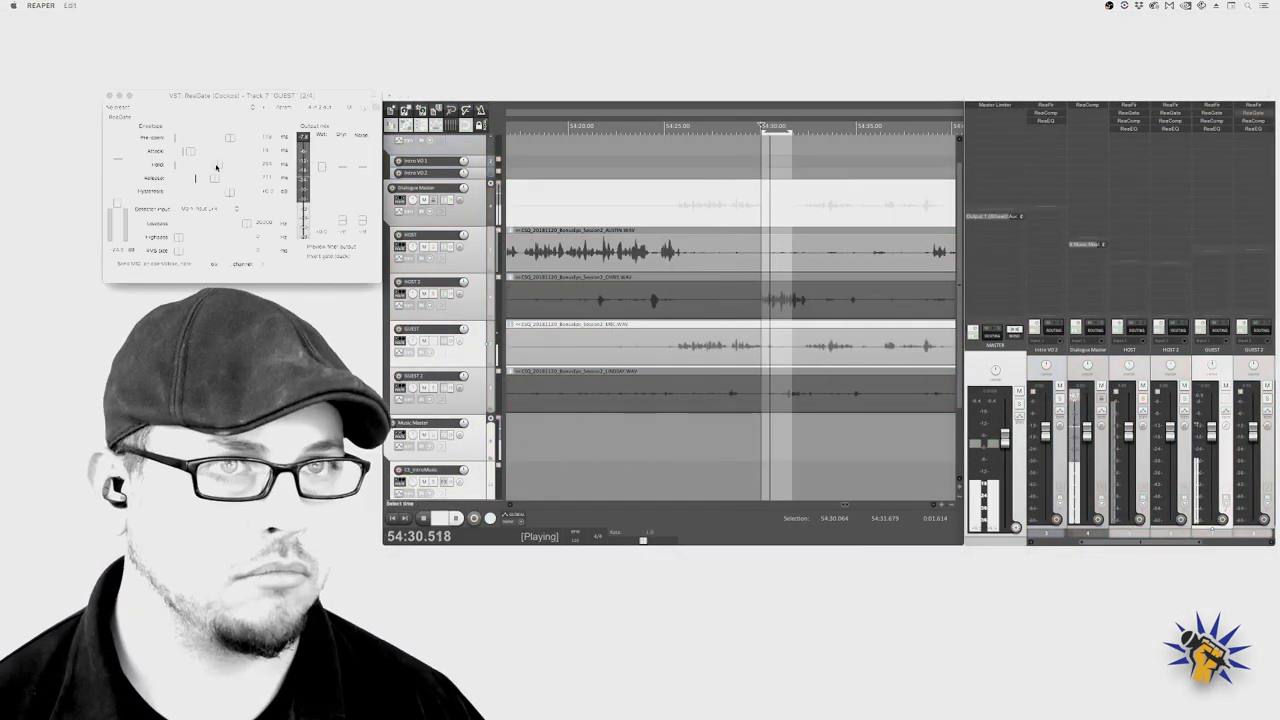
{"action": "scroll", "coordinate": [767, 346], "scroll_direction": "down", "scroll_amount": 3}
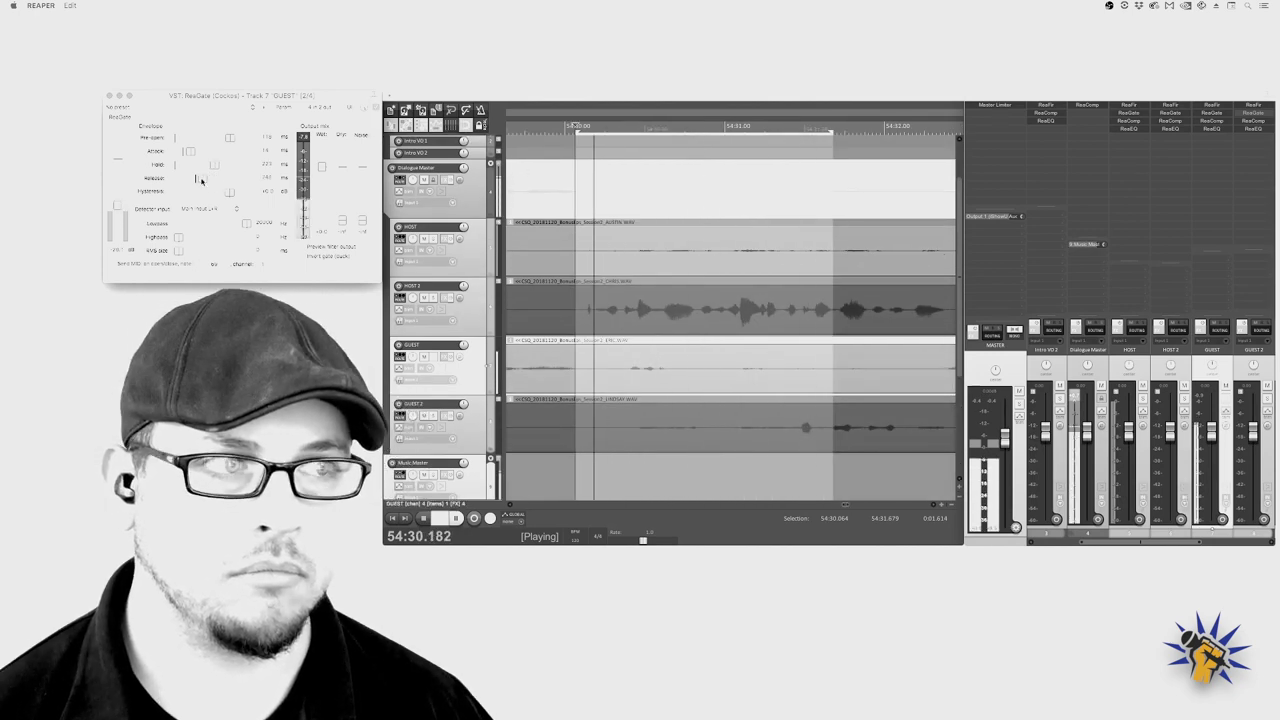
{"action": "key", "text": "space"}
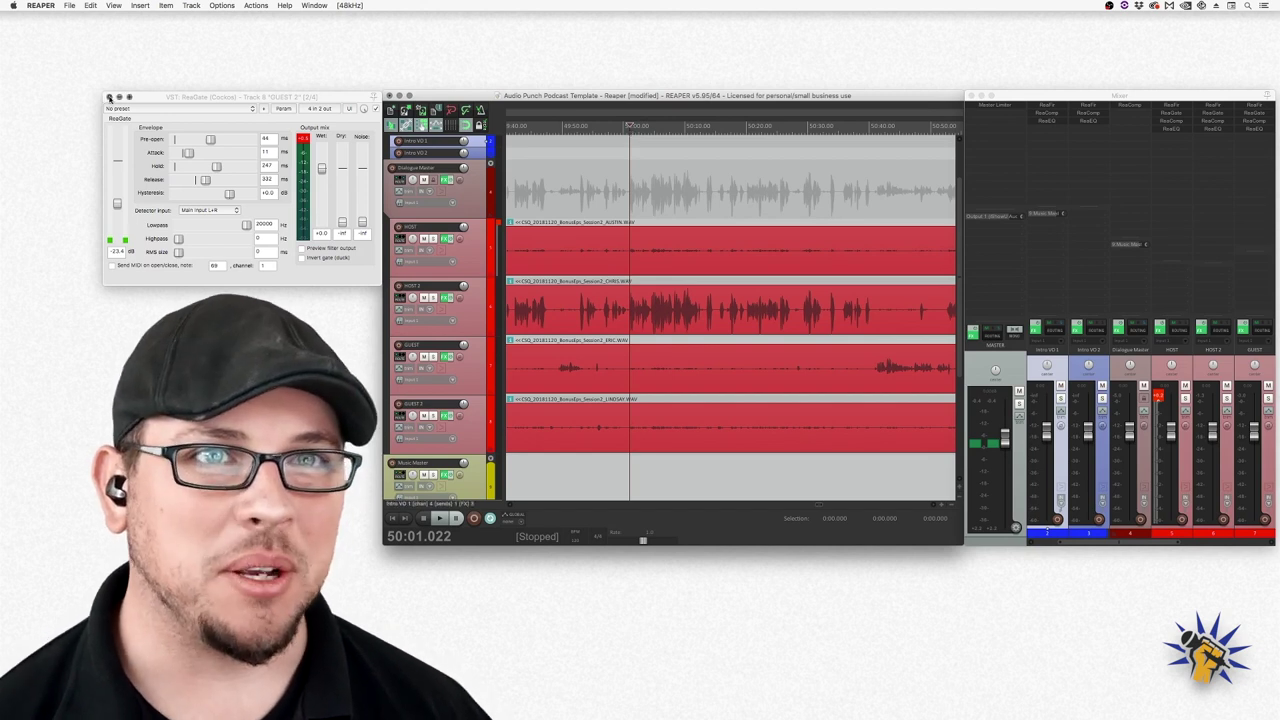
- Close the GUEST 2 ReaGate window, then zoom the arrange view out and back in around 50:00
{"action": "left_click", "coordinate": [109, 97]}
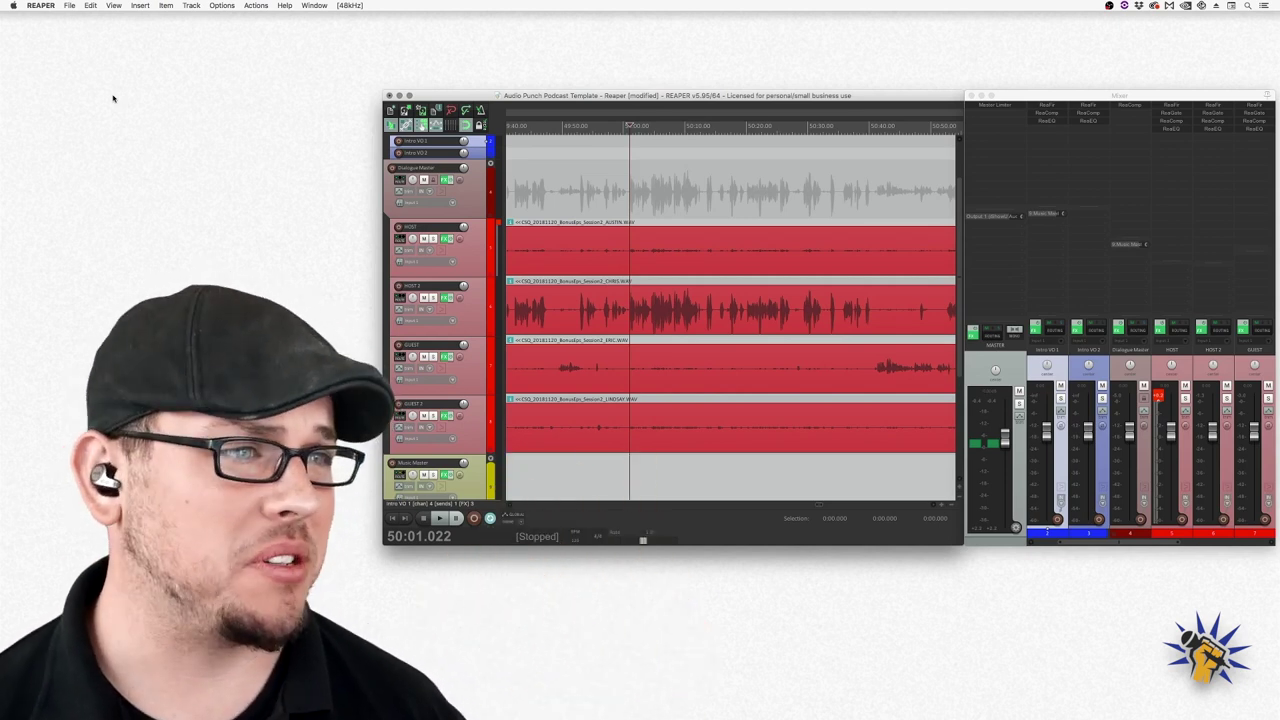
{"action": "scroll", "coordinate": [680, 310], "scroll_direction": "down", "scroll_amount": 5}
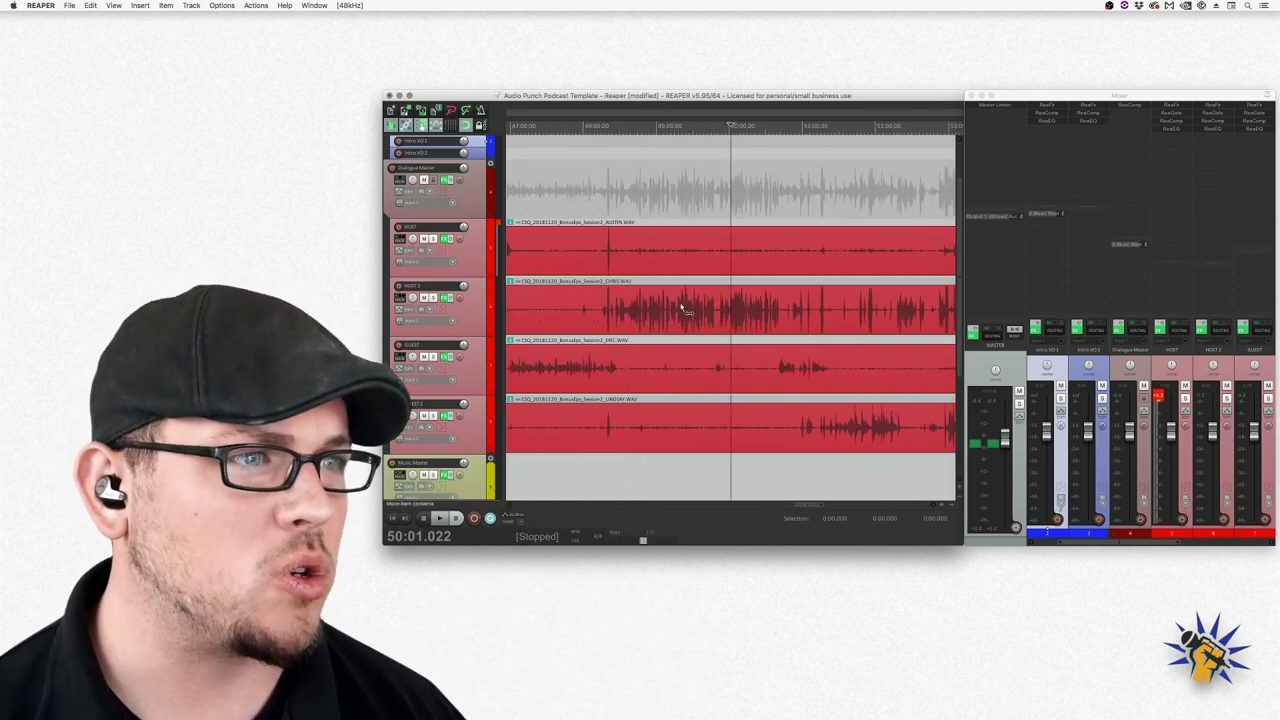
{"action": "scroll", "coordinate": [670, 316], "scroll_direction": "down", "scroll_amount": 5}
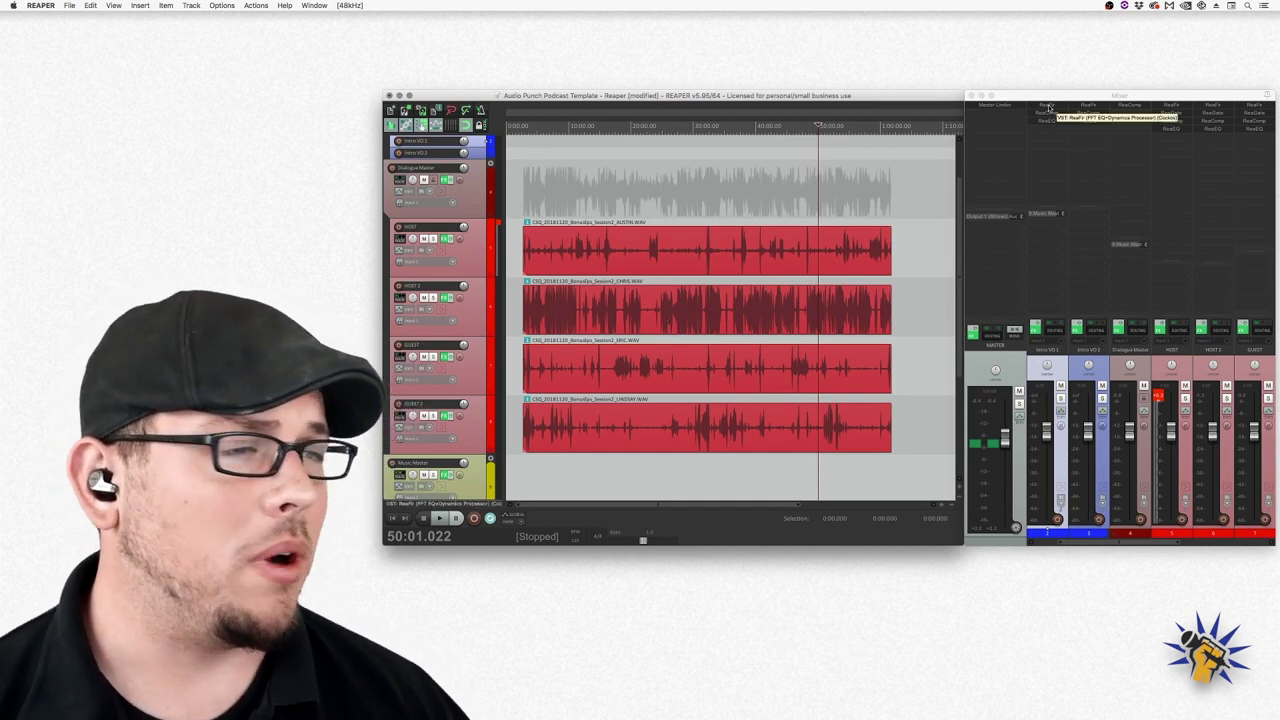
{"action": "scroll", "coordinate": [713, 300], "scroll_direction": "up", "scroll_amount": 5}
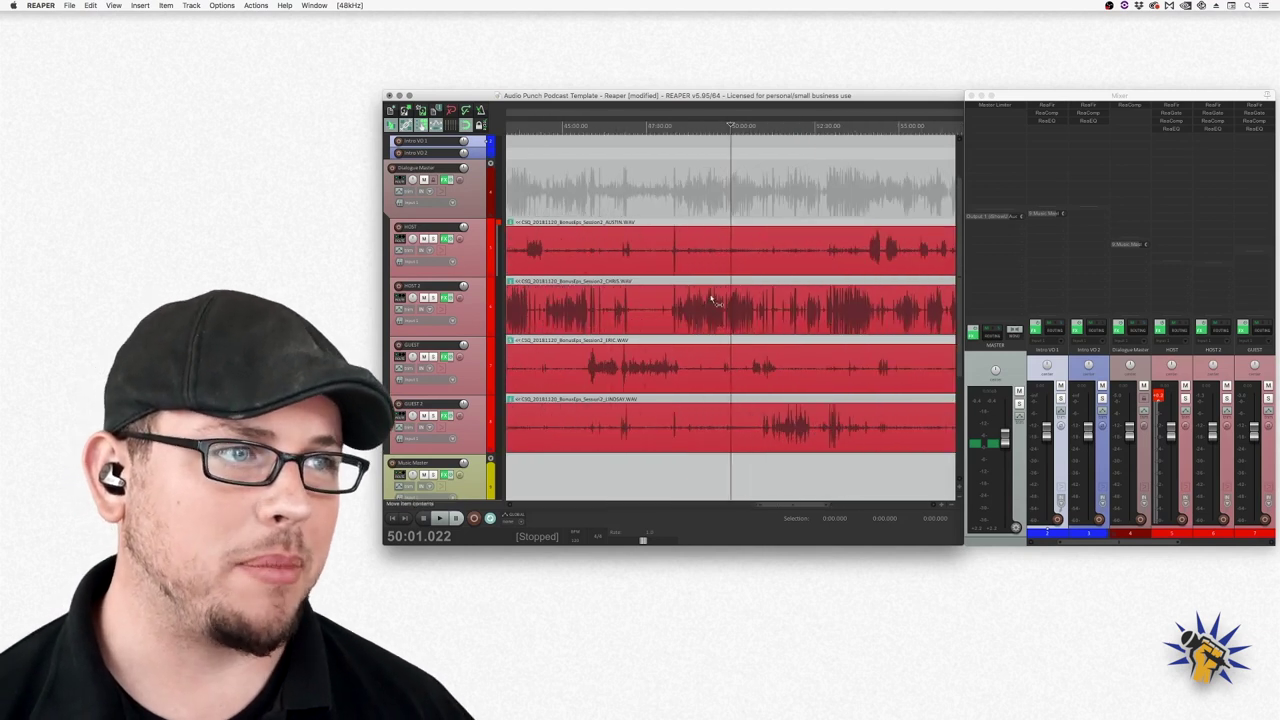
{"action": "scroll", "coordinate": [713, 300], "scroll_direction": "up", "scroll_amount": 6}
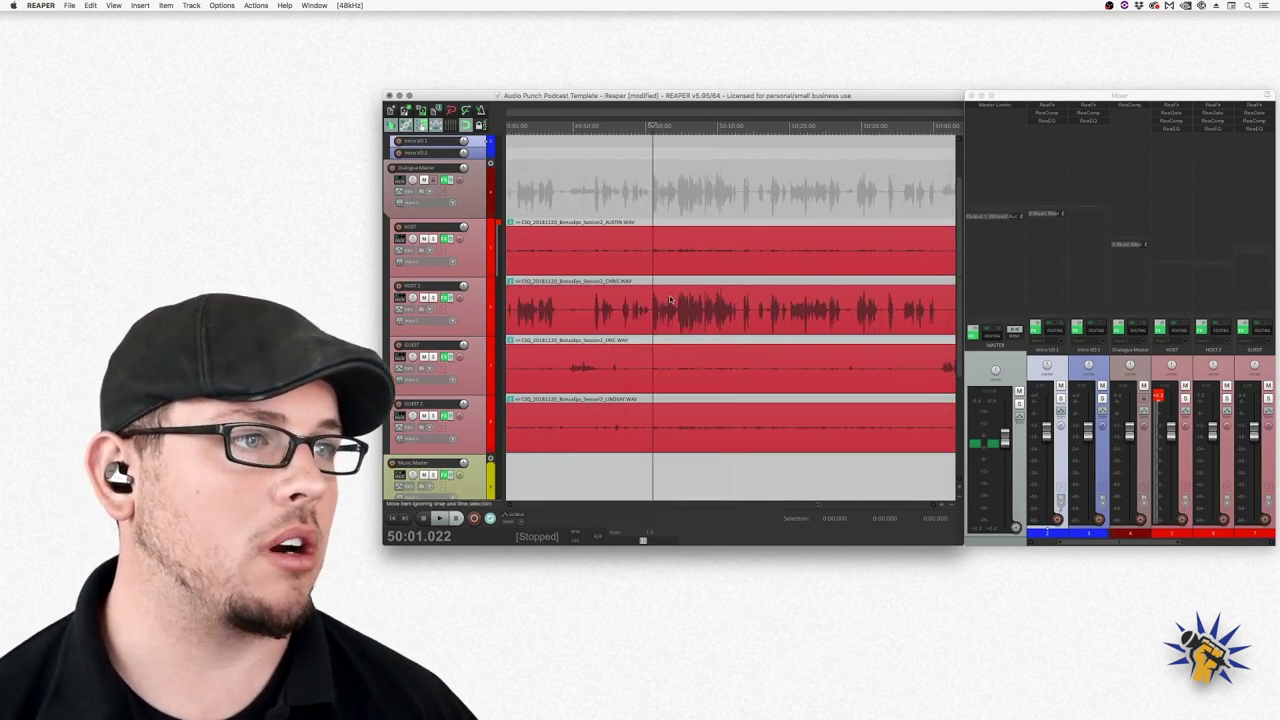
{"action": "scroll", "coordinate": [670, 300], "scroll_direction": "right", "scroll_amount": 3}
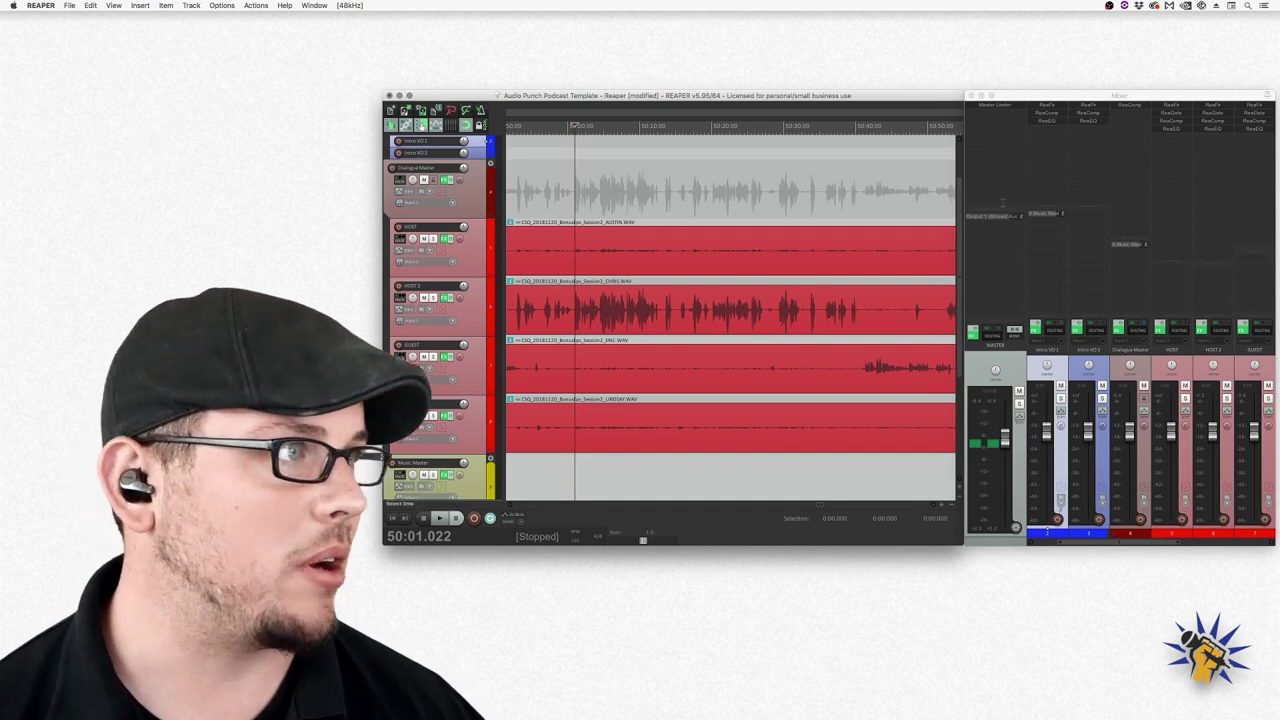
- Open the HOST track's compressor and place the play position at 23:06
{"action": "left_click", "coordinate": [1172, 120]}
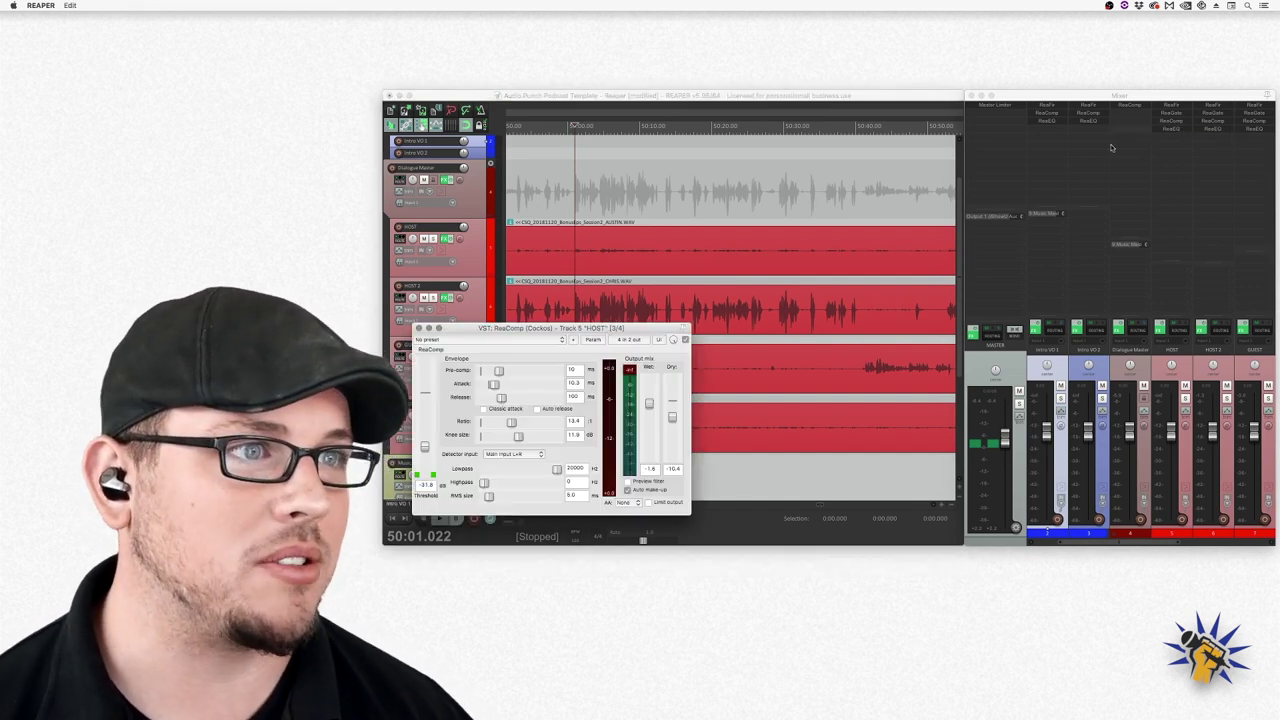
{"action": "left_click", "coordinate": [729, 285]}
{"action": "scroll", "coordinate": [717, 280], "scroll_direction": "up", "scroll_amount": 3}
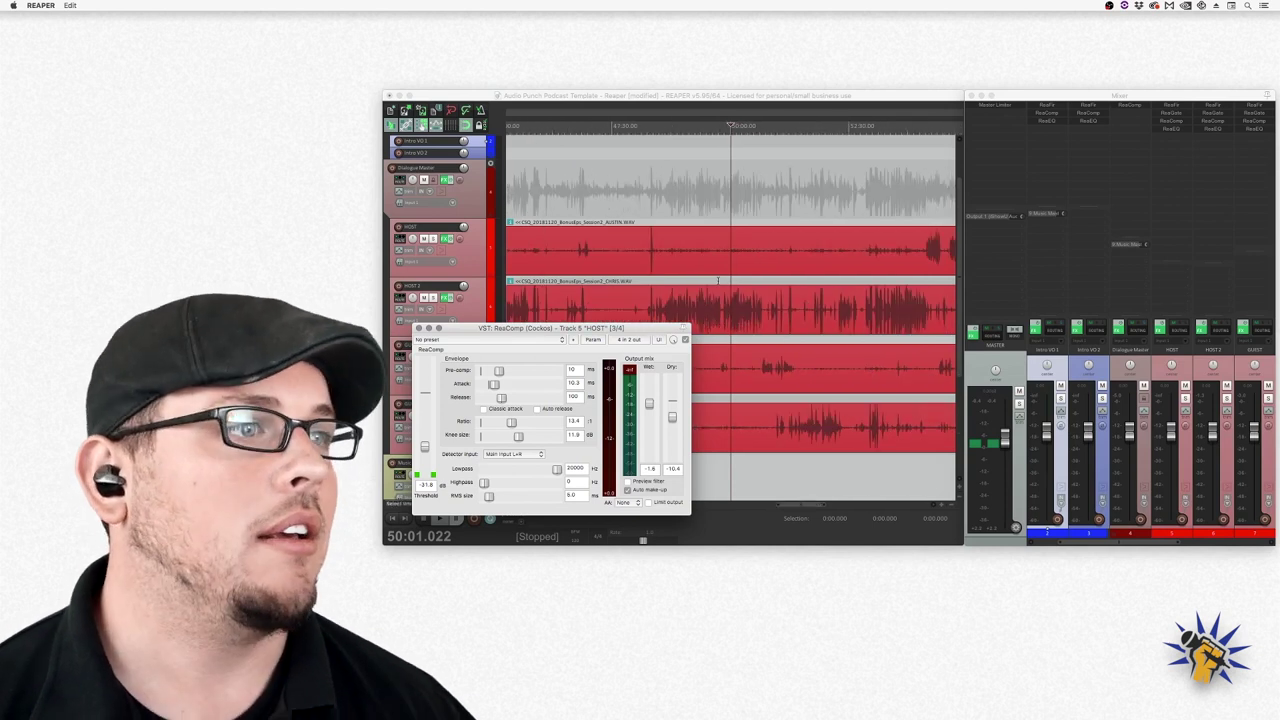
{"action": "scroll", "coordinate": [717, 281], "scroll_direction": "down", "scroll_amount": 5}
{"action": "scroll", "coordinate": [709, 284], "scroll_direction": "left", "scroll_amount": 5}
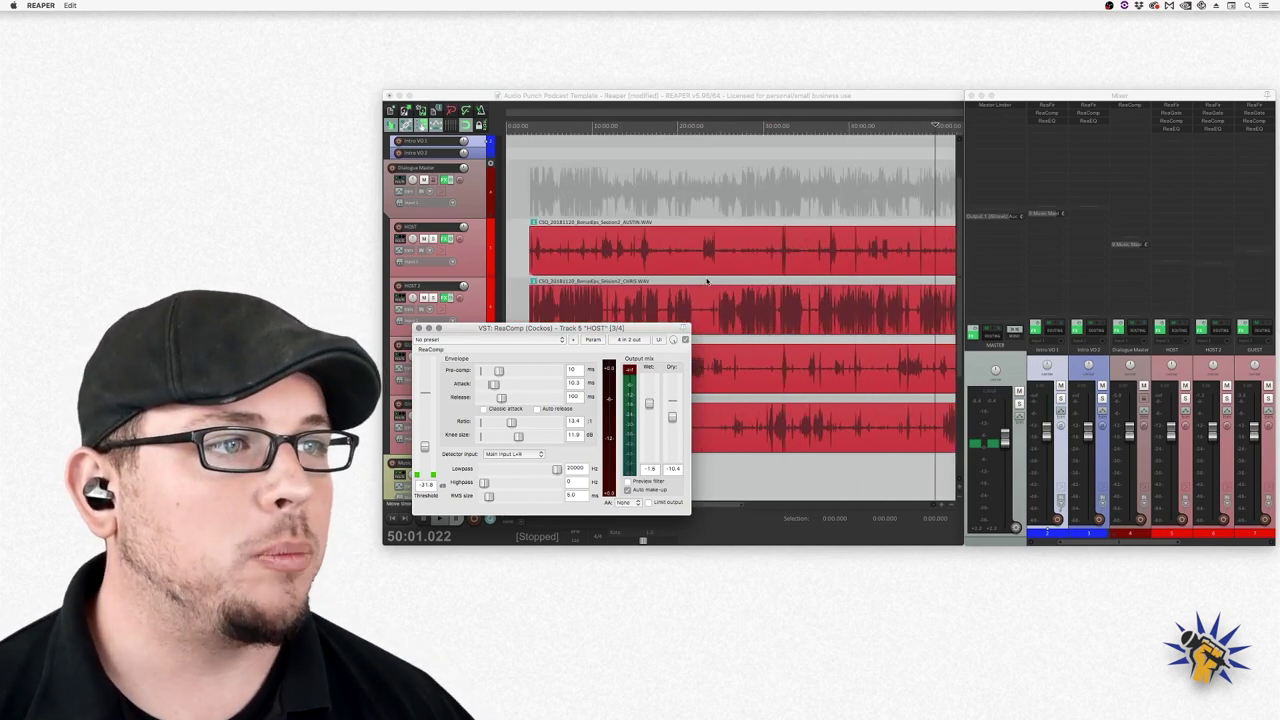
{"action": "left_click", "coordinate": [717, 272]}
{"action": "scroll", "coordinate": [735, 272], "scroll_direction": "up", "scroll_amount": 8}
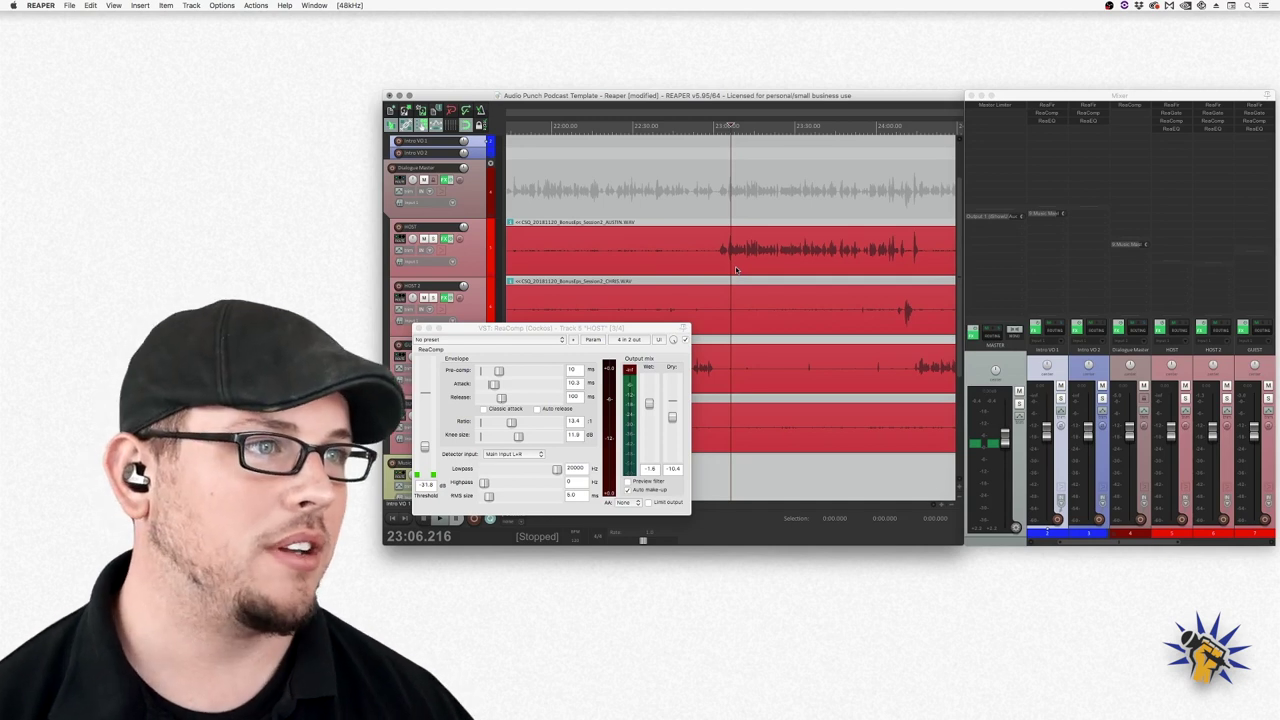
- Select the HOST track and move its ReaComp window up over the tracks
{"action": "scroll", "coordinate": [771, 273], "scroll_direction": "up", "scroll_amount": 3}
{"action": "scroll", "coordinate": [706, 289], "scroll_direction": "right", "scroll_amount": 2}
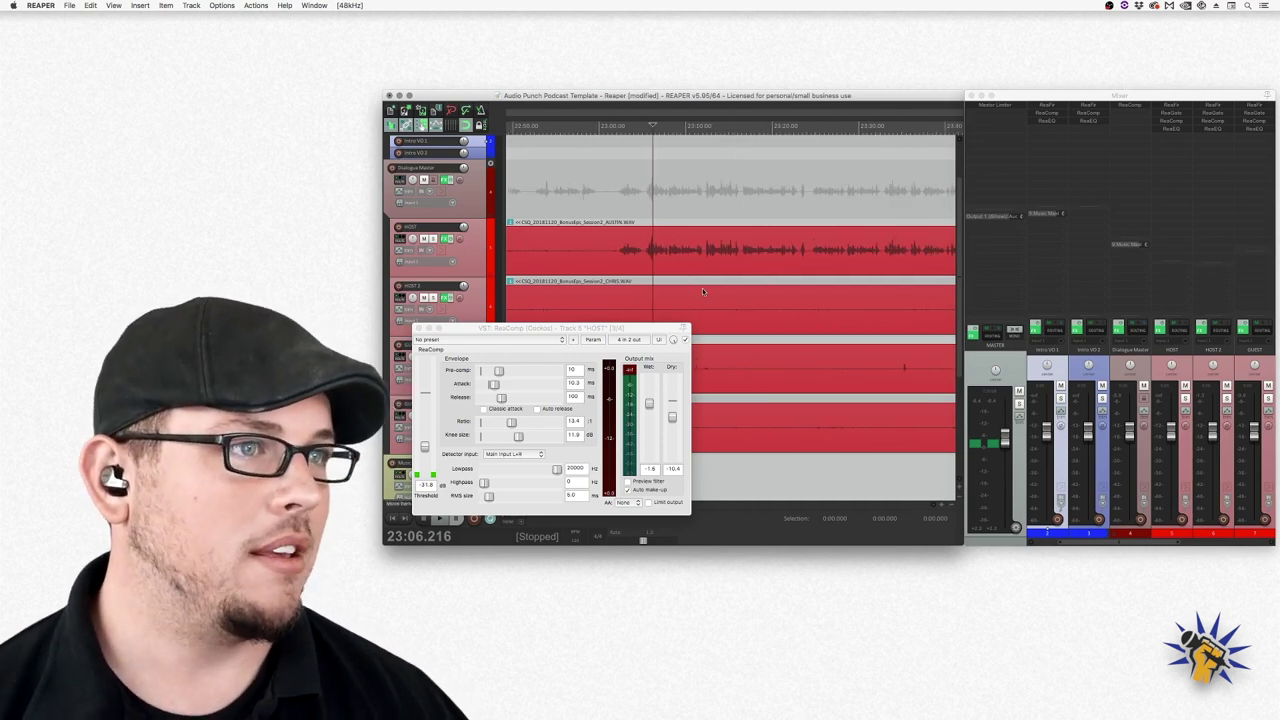
{"action": "left_click", "coordinate": [470, 252]}
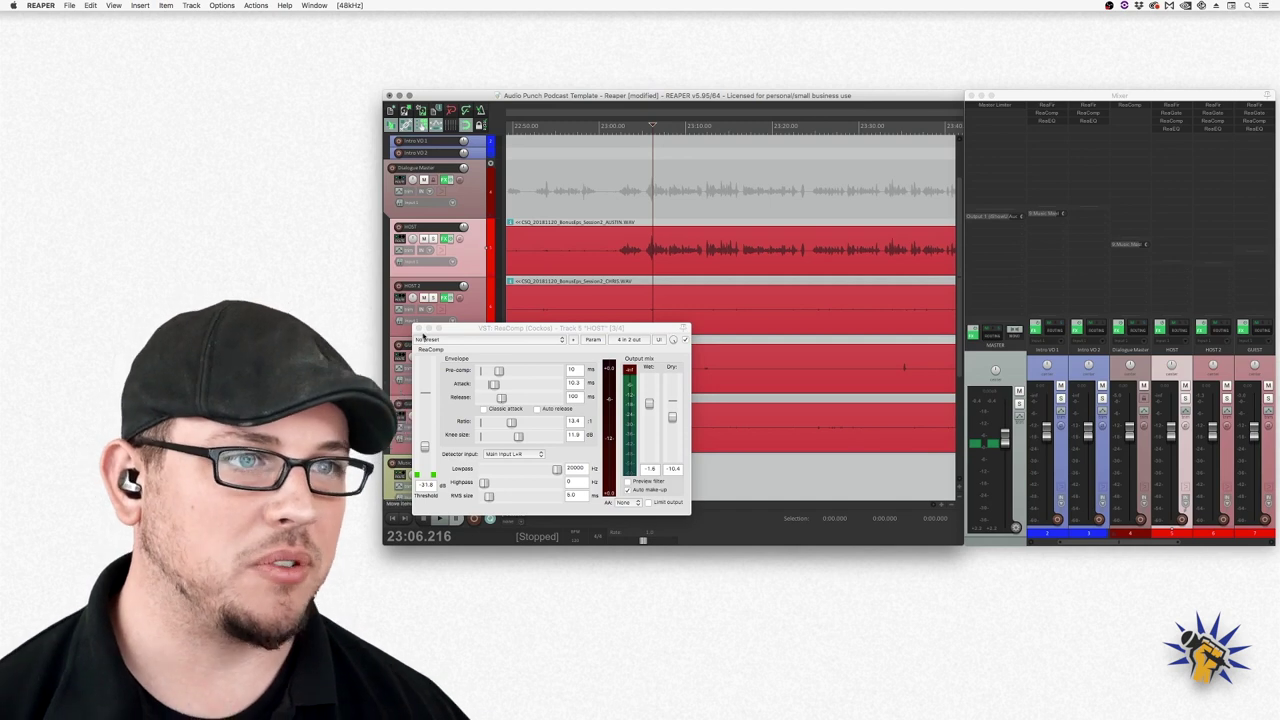
{"action": "left_click", "coordinate": [424, 337]}
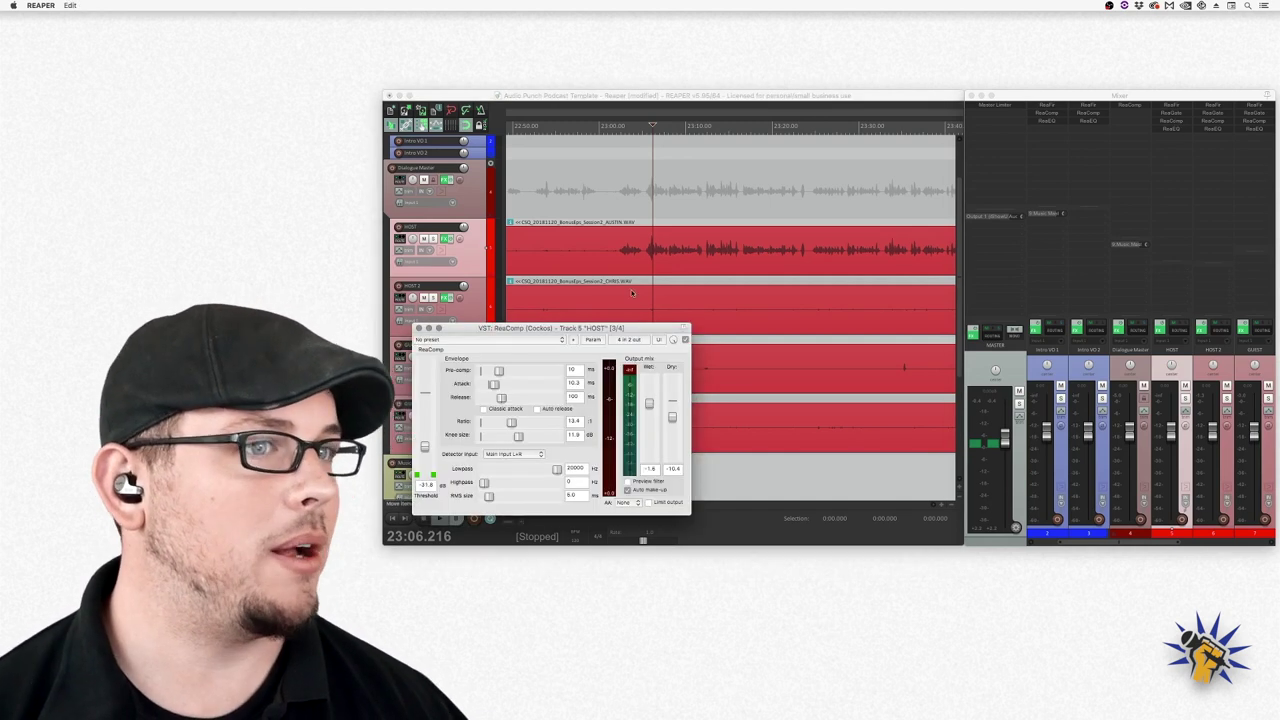
{"action": "left_click_drag", "start_coordinate": [540, 330], "coordinate": [661, 146]}
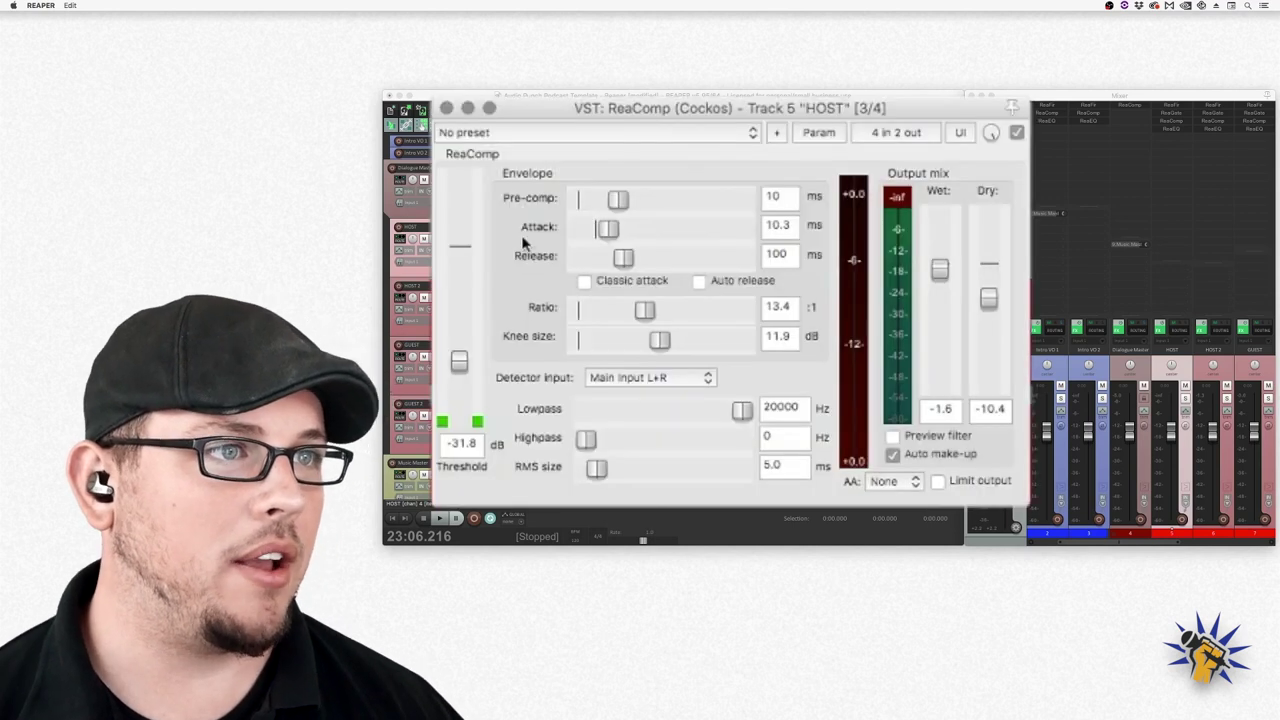
- Reset the HOST ReaComp wet level to 0 dB and raise the threshold to about -29 dB
{"action": "double_click", "coordinate": [939, 268]}
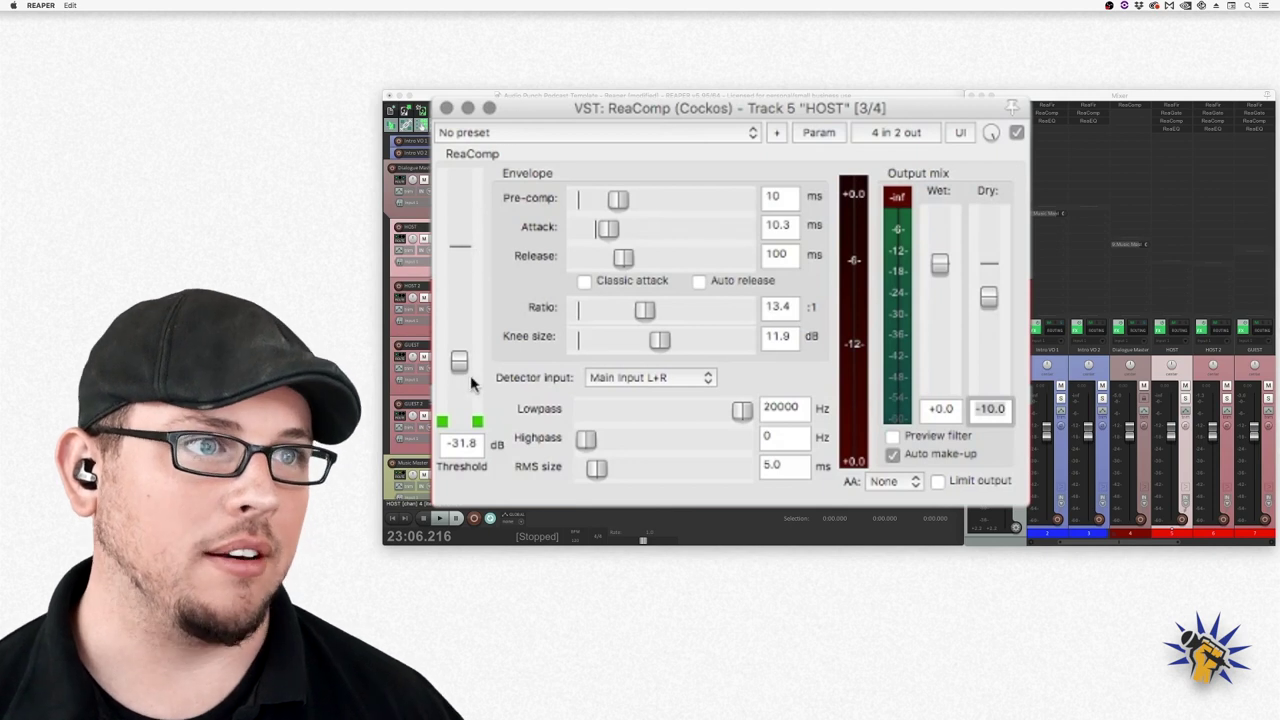
{"action": "mouse_move", "coordinate": [461, 370]}
{"action": "left_mouse_down"}
{"action": "mouse_move", "coordinate": [463, 345]}
{"action": "mouse_move", "coordinate": [462, 390]}
{"action": "left_mouse_up"}
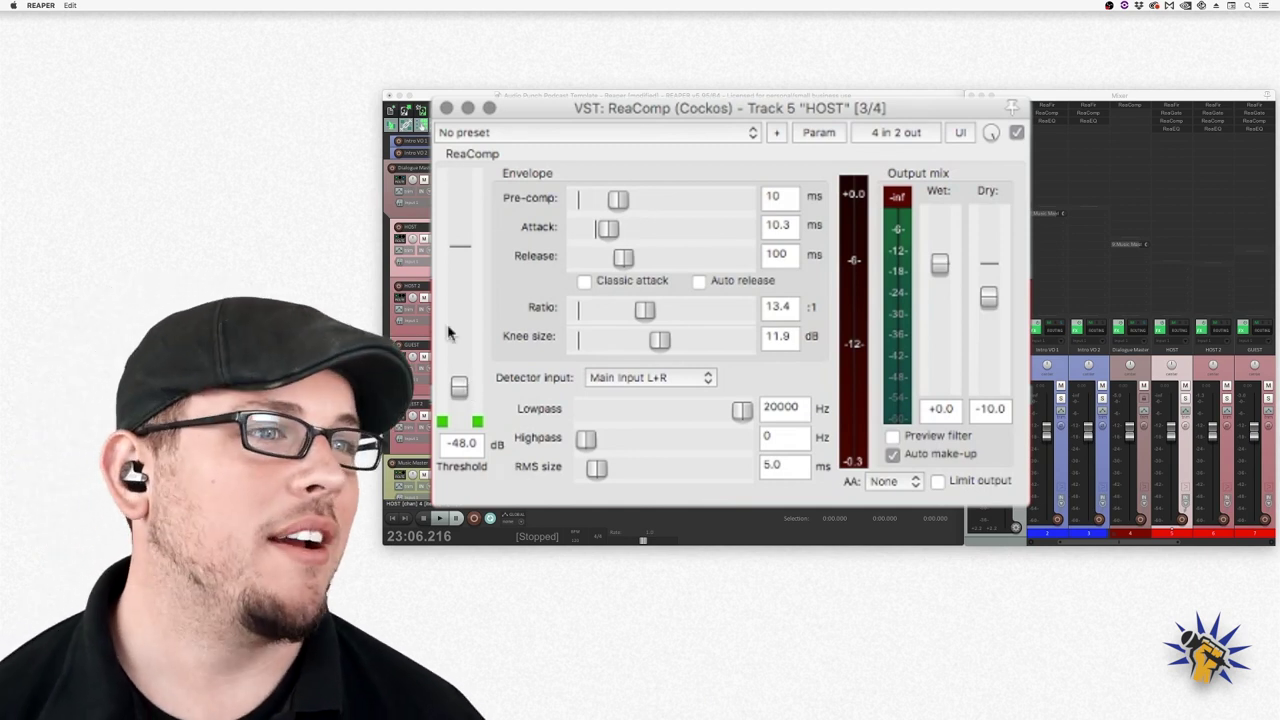
{"action": "left_click_drag", "start_coordinate": [462, 389], "coordinate": [460, 364]}
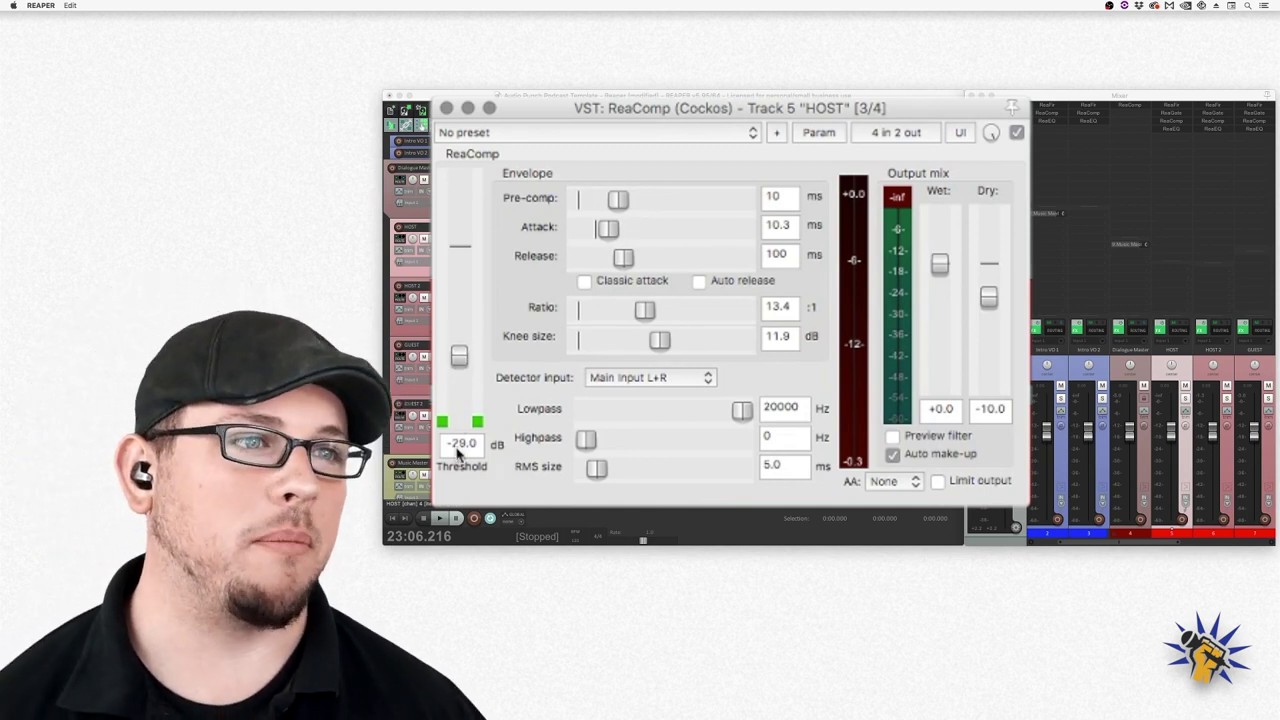
{"action": "left_click", "coordinate": [465, 443]}
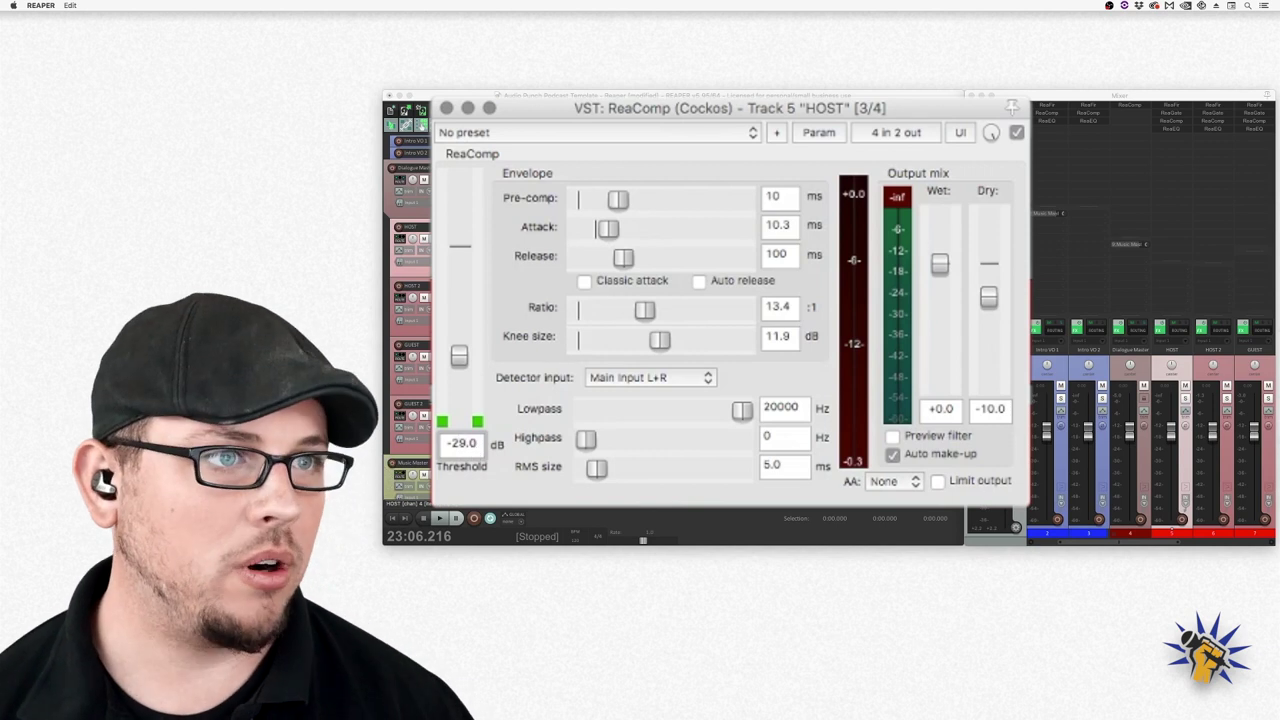
{"action": "key", "text": "BackSpace"}
{"action": "type", "text": "0"}
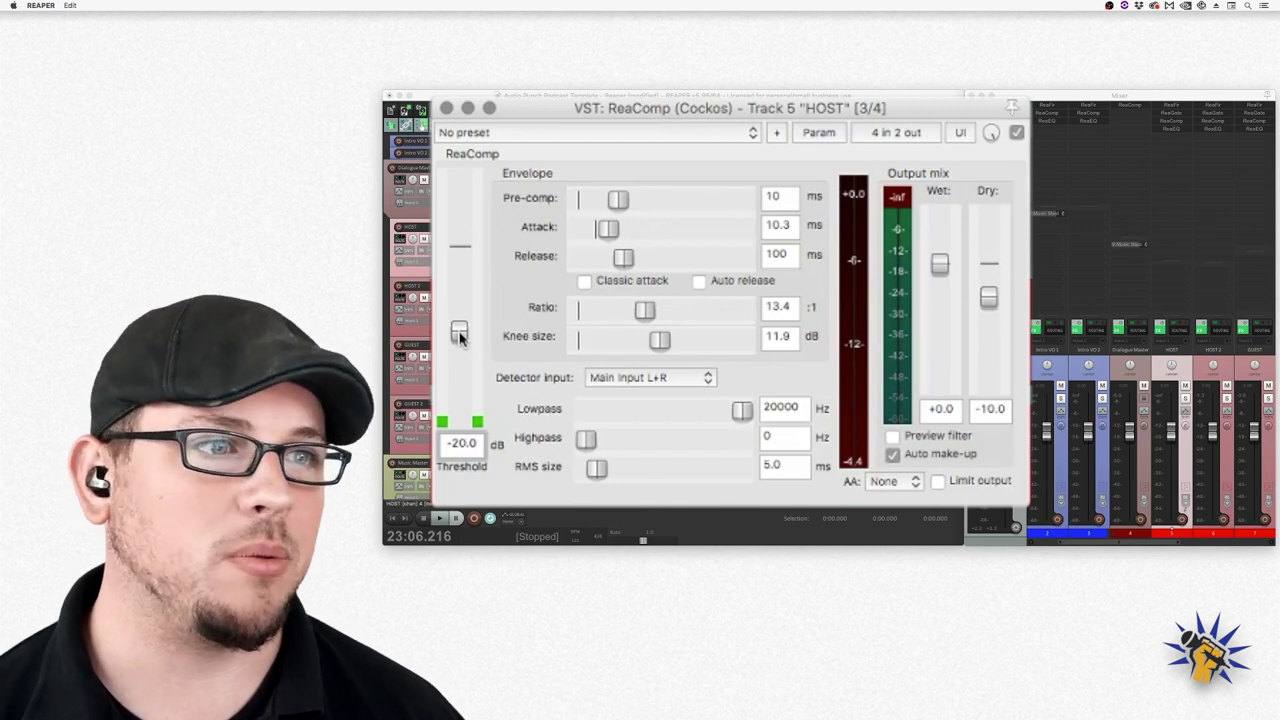
- Set the HOST compressor threshold to -20.0 dB
{"action": "mouse_move", "coordinate": [459, 336]}
{"action": "left_mouse_down"}
{"action": "mouse_move", "coordinate": [465, 368]}
{"action": "mouse_move", "coordinate": [460, 331]}
{"action": "left_mouse_up"}
{"action": "double_click", "coordinate": [461, 447]}
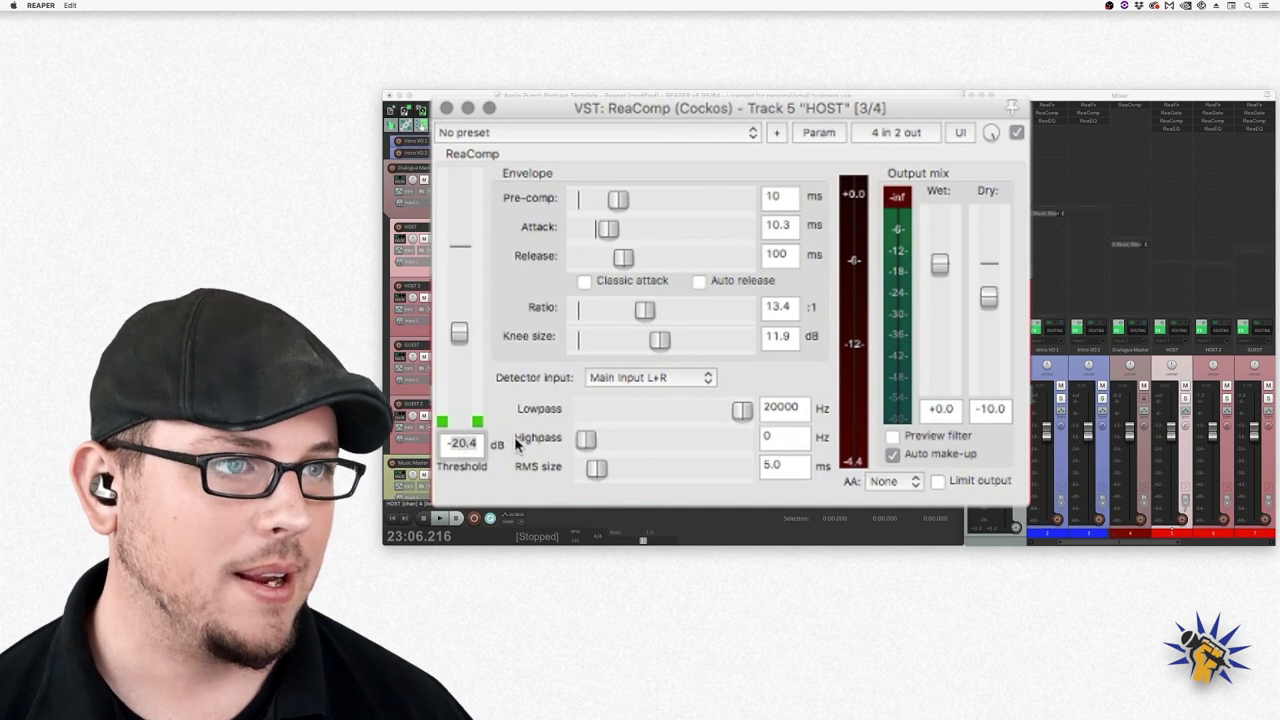
{"action": "type", "text": "-20."}
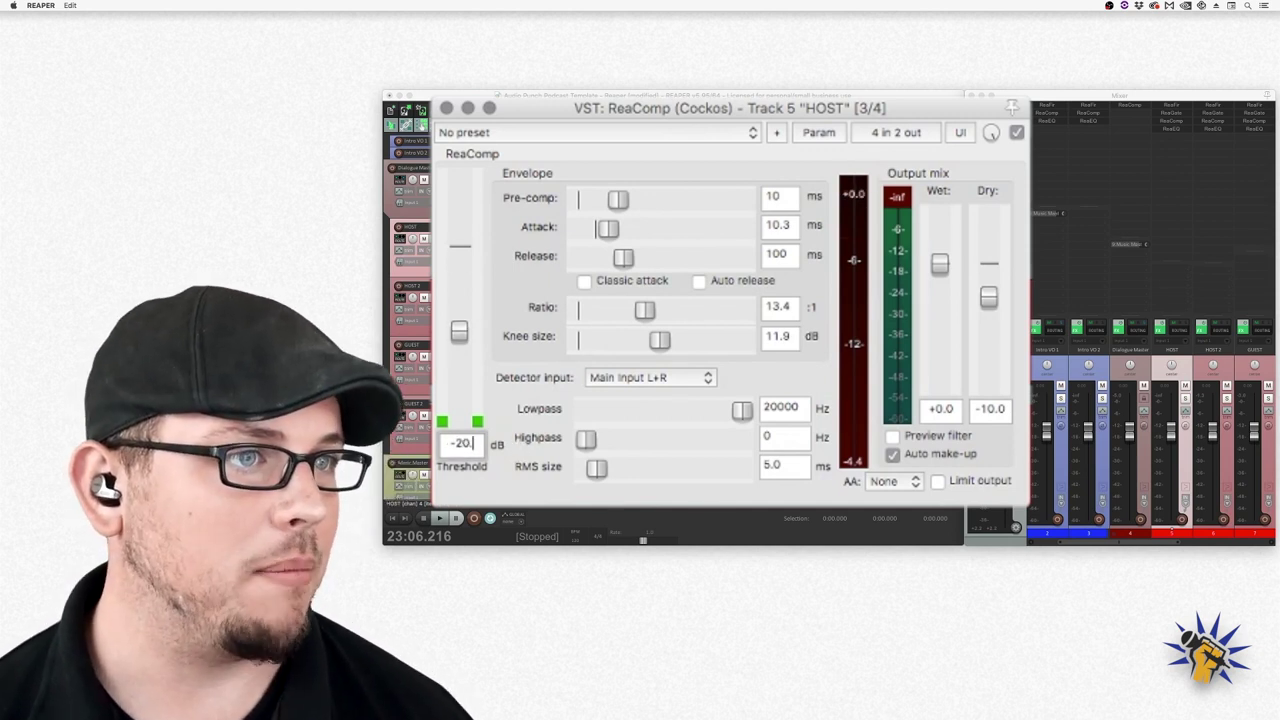
{"action": "type", "text": "0"}
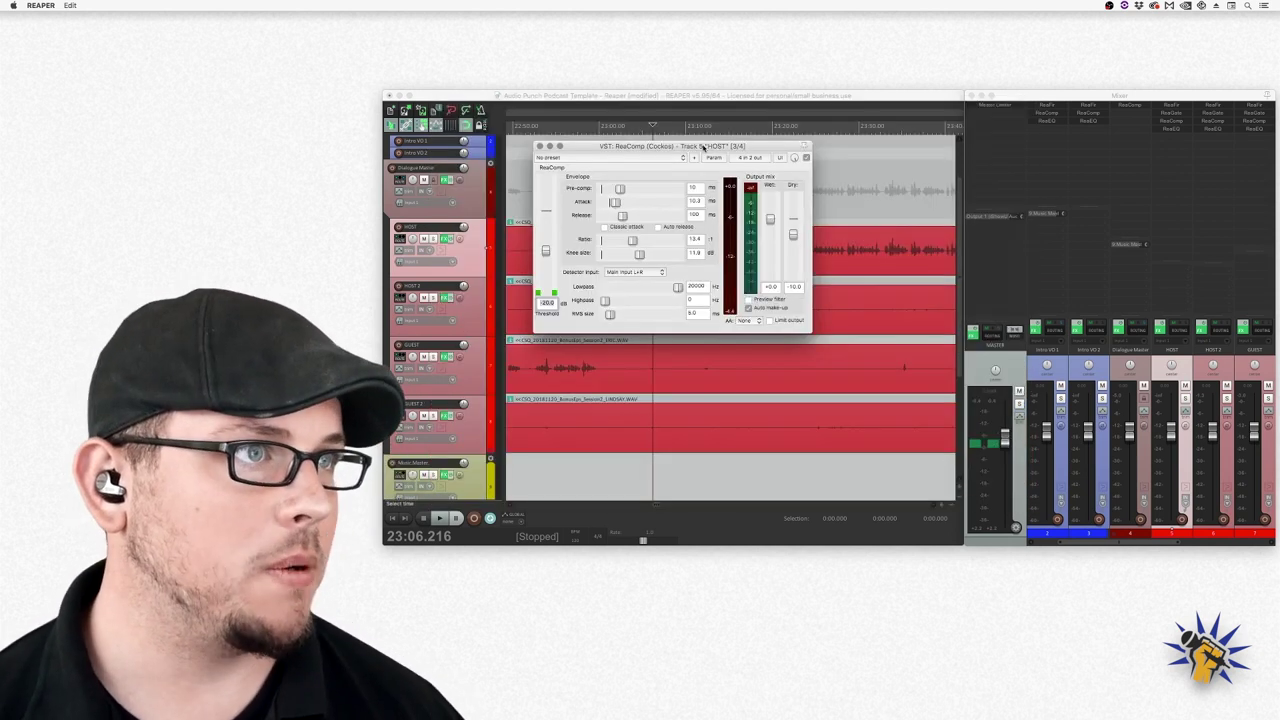
- Move ReaComp aside and time-select the dialogue passage from about 23:05 to 23:24
{"action": "left_click_drag", "start_coordinate": [696, 134], "coordinate": [270, 92]}
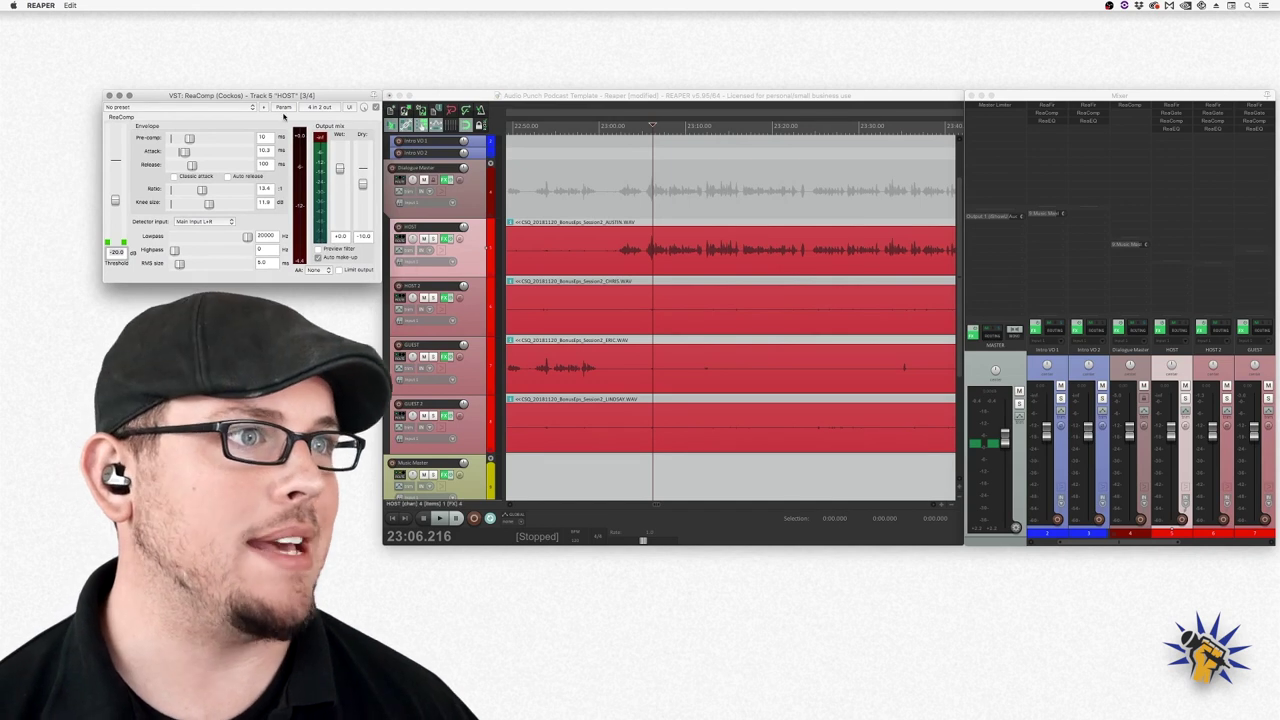
{"action": "left_click_drag", "start_coordinate": [650, 128], "coordinate": [805, 130]}
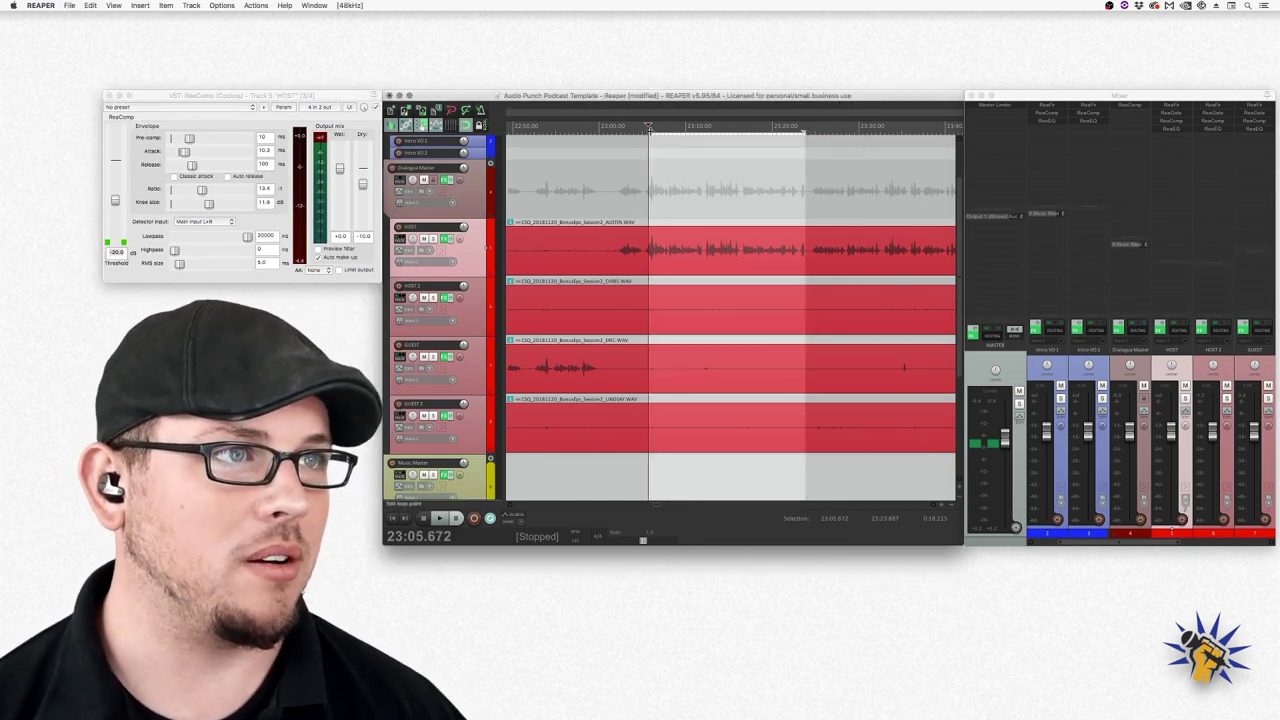
{"action": "left_click_drag", "start_coordinate": [649, 128], "coordinate": [808, 131]}
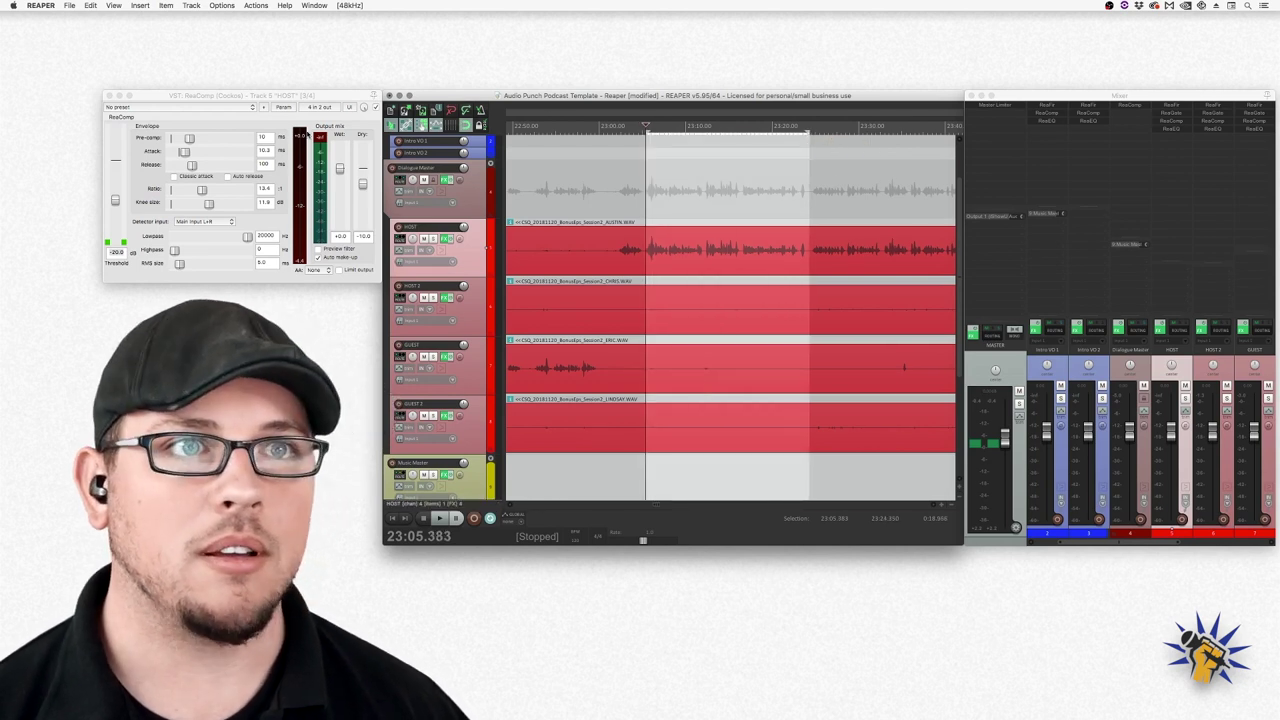
- Toggle the HOST mute off and on, then play and stop the selected passage
{"action": "left_click", "coordinate": [424, 239]}
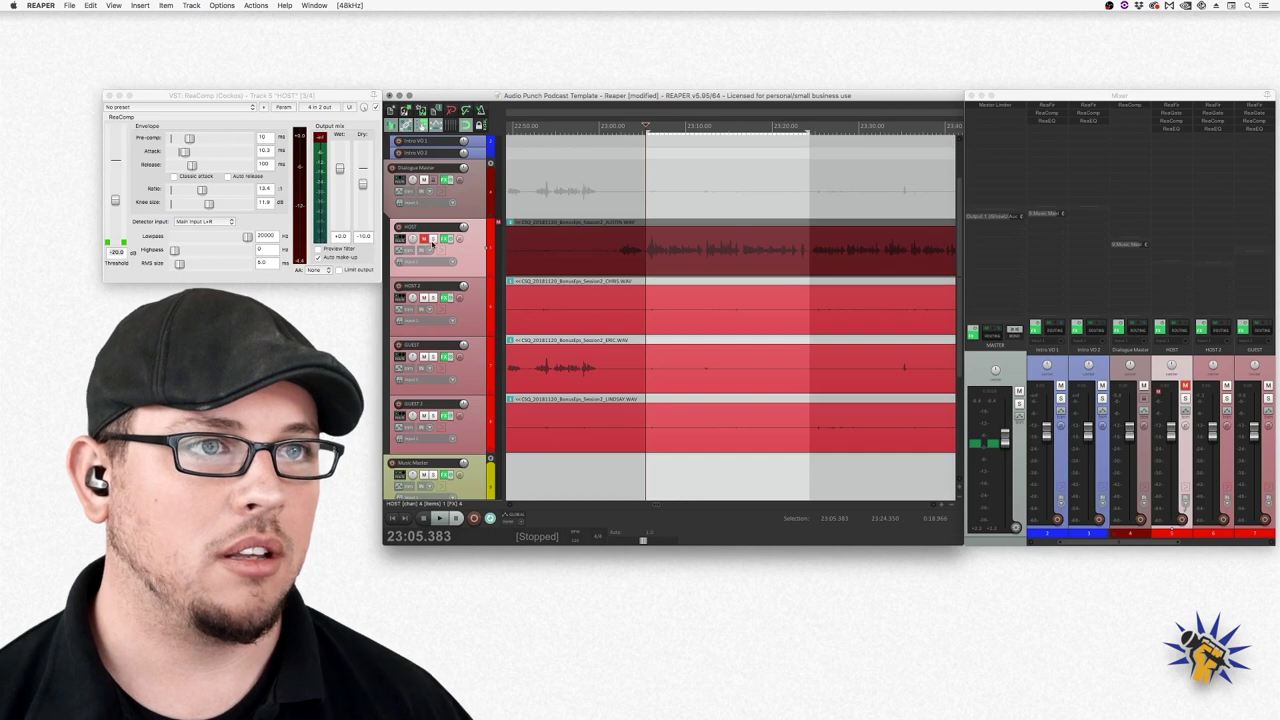
{"action": "left_click", "coordinate": [424, 239]}
{"action": "key", "text": "space"}
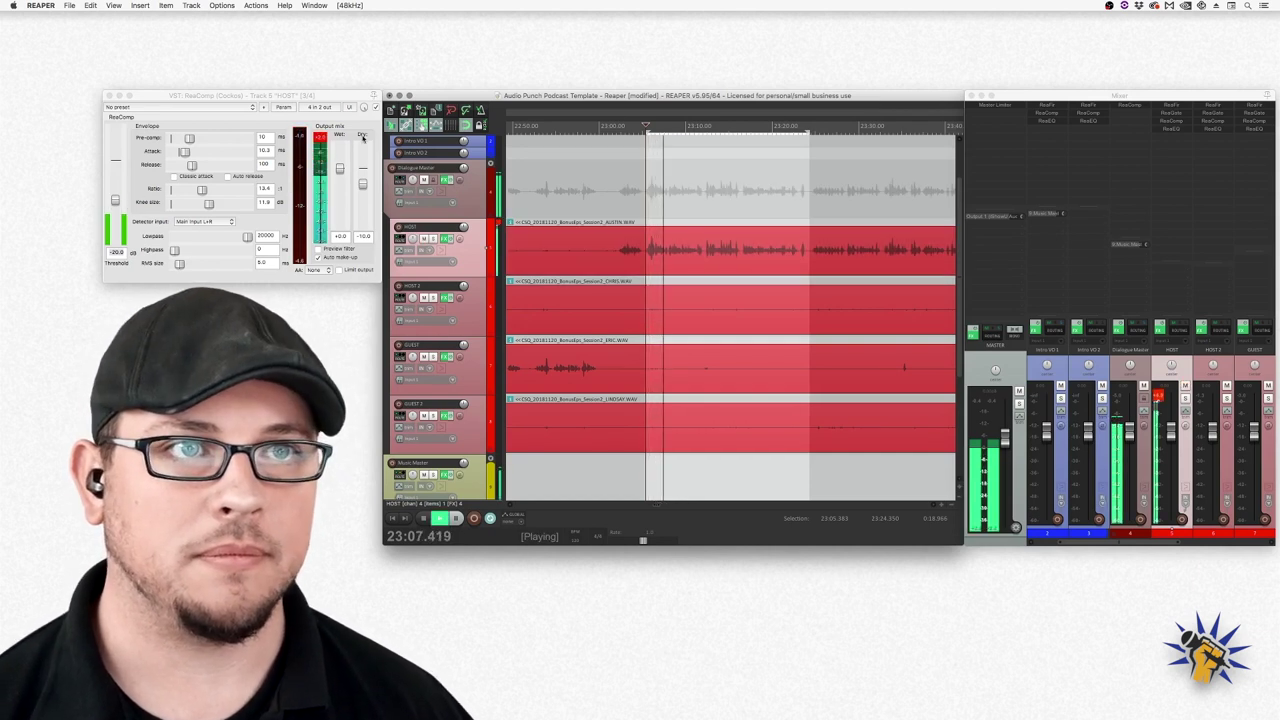
{"action": "left_click", "coordinate": [361, 188]}
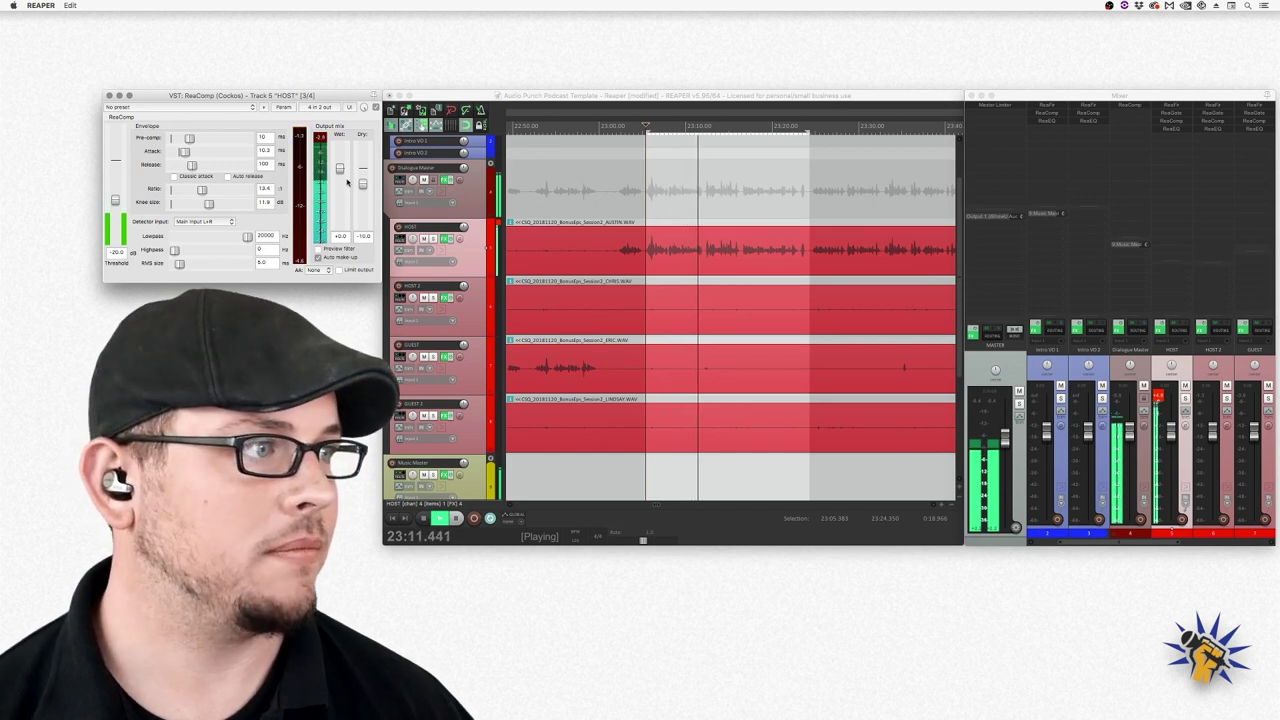
{"action": "left_click", "coordinate": [1157, 396]}
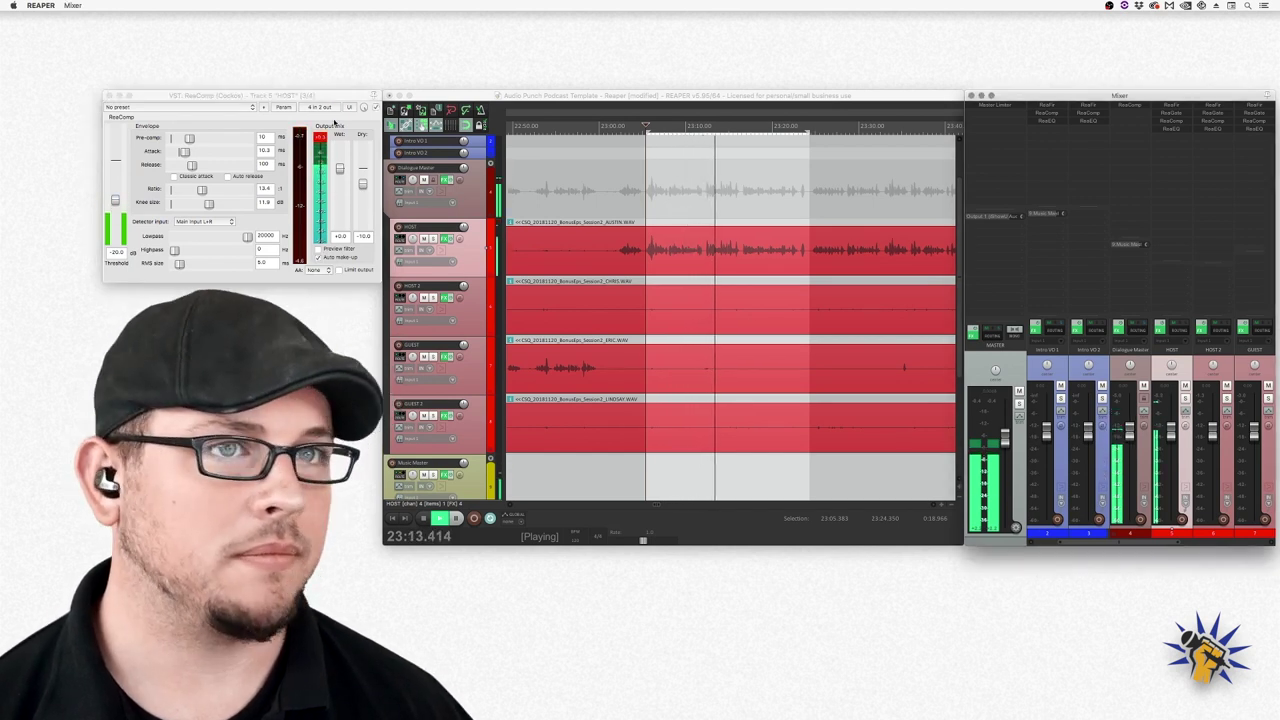
{"action": "key", "text": "space"}
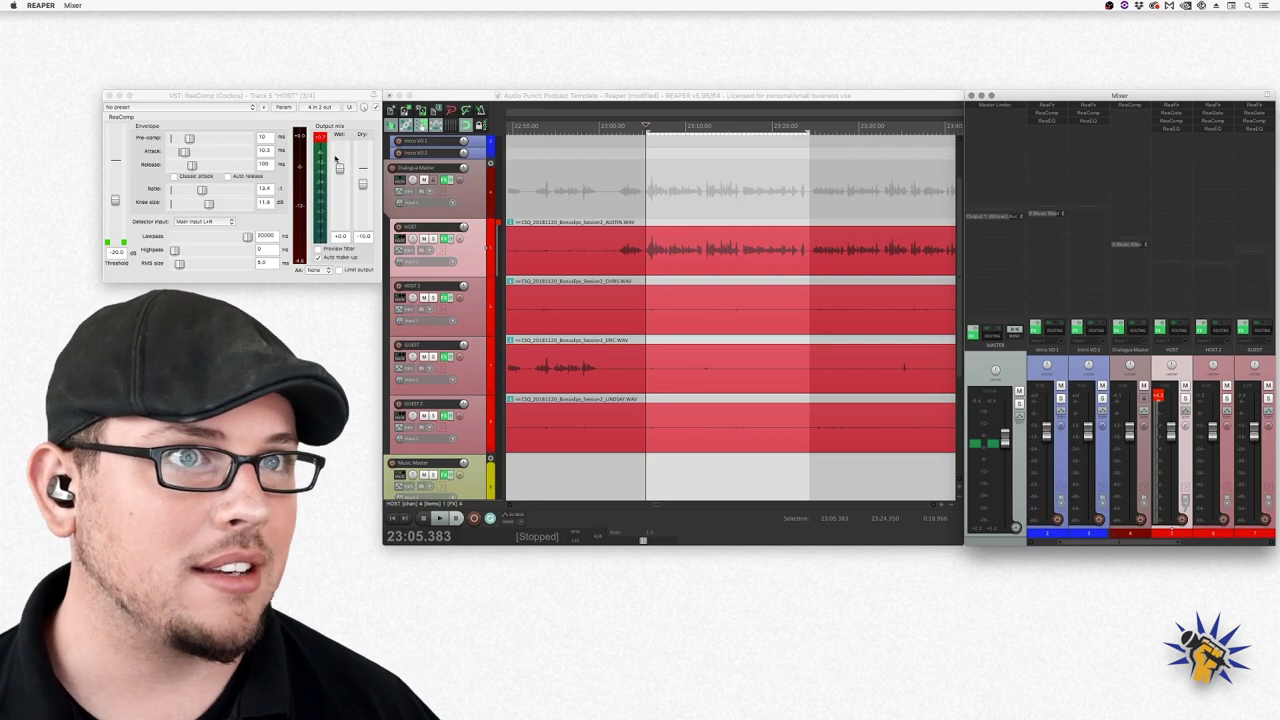
- Lower the HOST compressor wet output to -2.4 dB and audition the passage
{"action": "left_click_drag", "start_coordinate": [339, 168], "coordinate": [362, 190]}
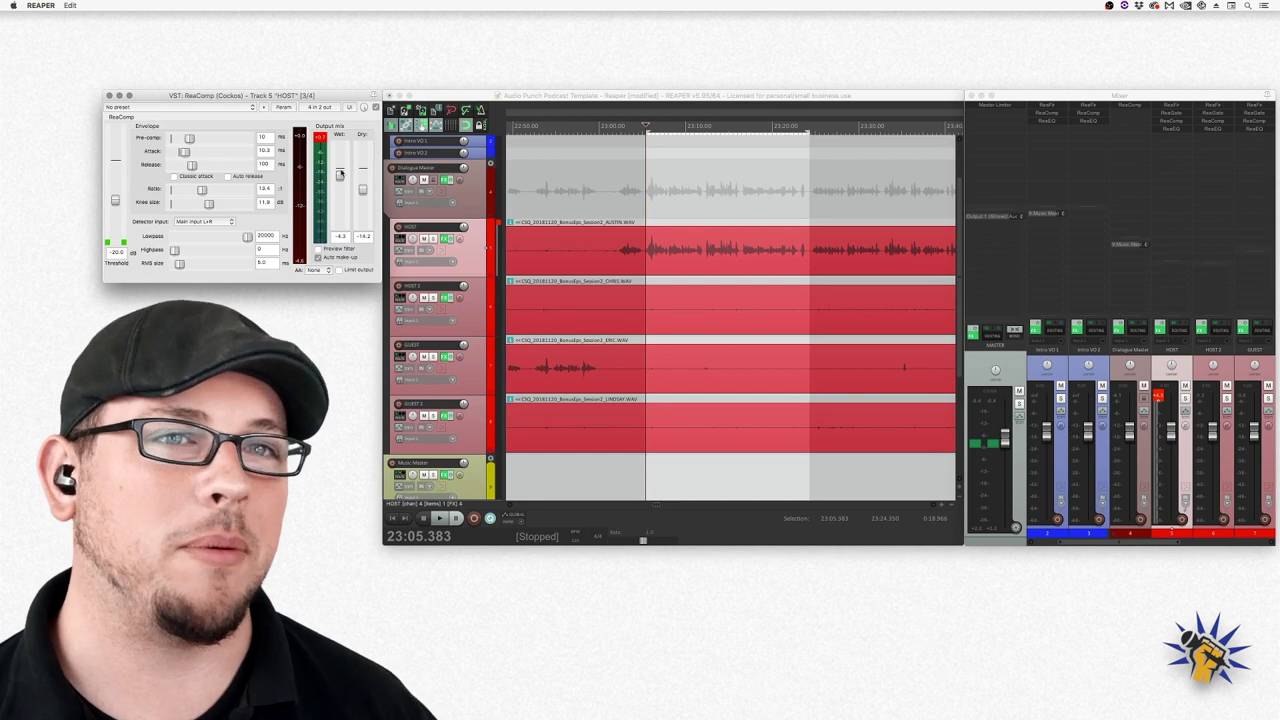
{"action": "key", "text": "space"}
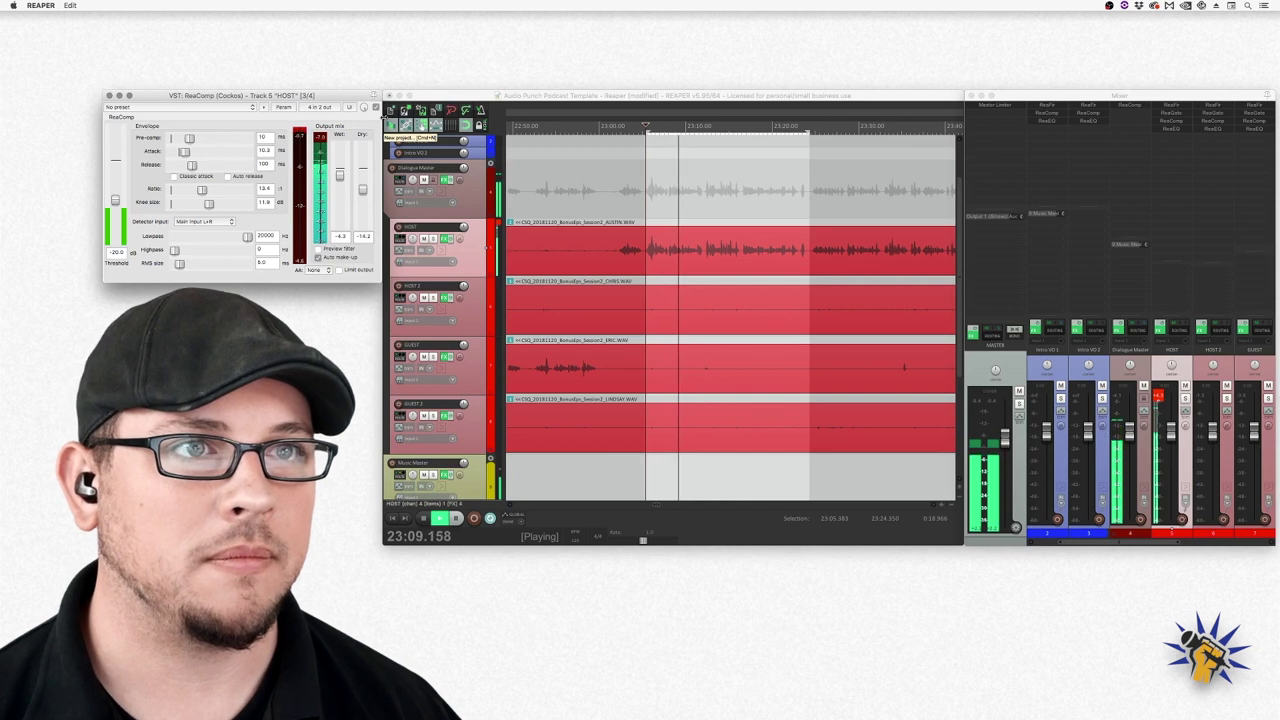
{"action": "key", "text": "space"}
{"action": "key", "text": "space"}
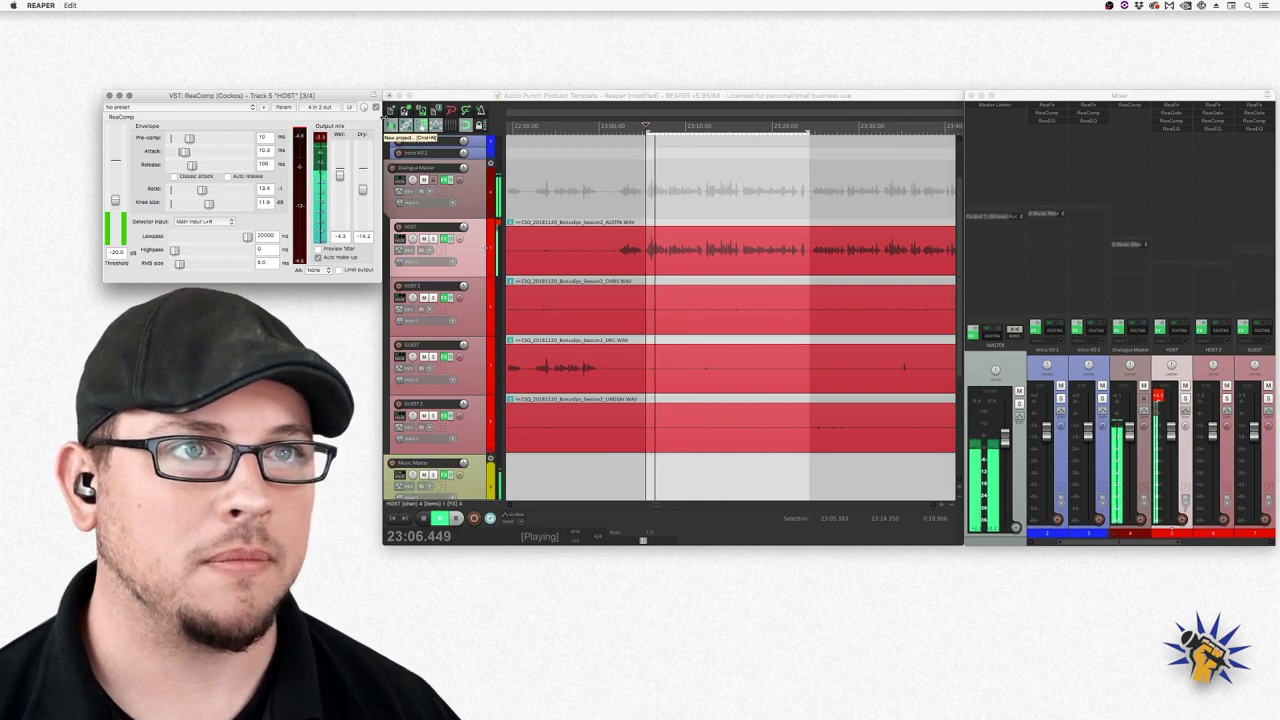
{"action": "key", "text": "space"}
- Lower the wet output further to -6.9 dB and replay the passage from 23:05
{"action": "left_click_drag", "start_coordinate": [340, 174], "coordinate": [363, 195]}
{"action": "key", "text": "space"}
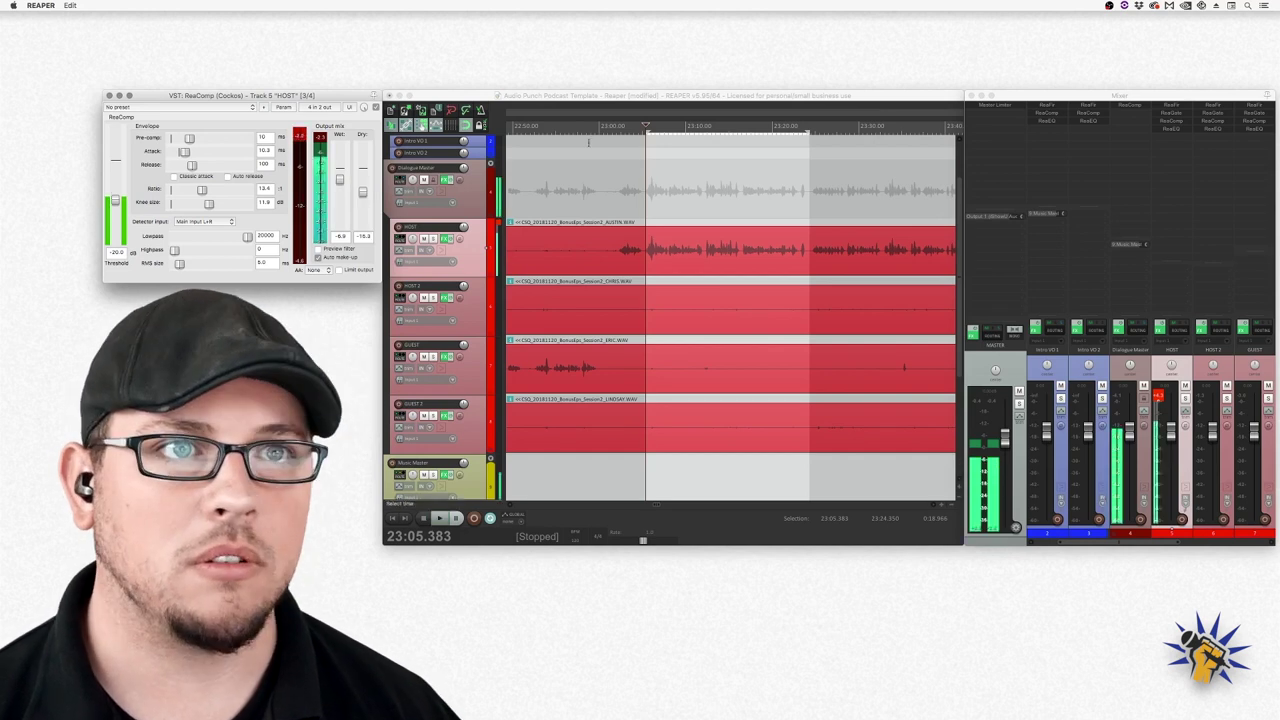
{"action": "key", "text": "space"}
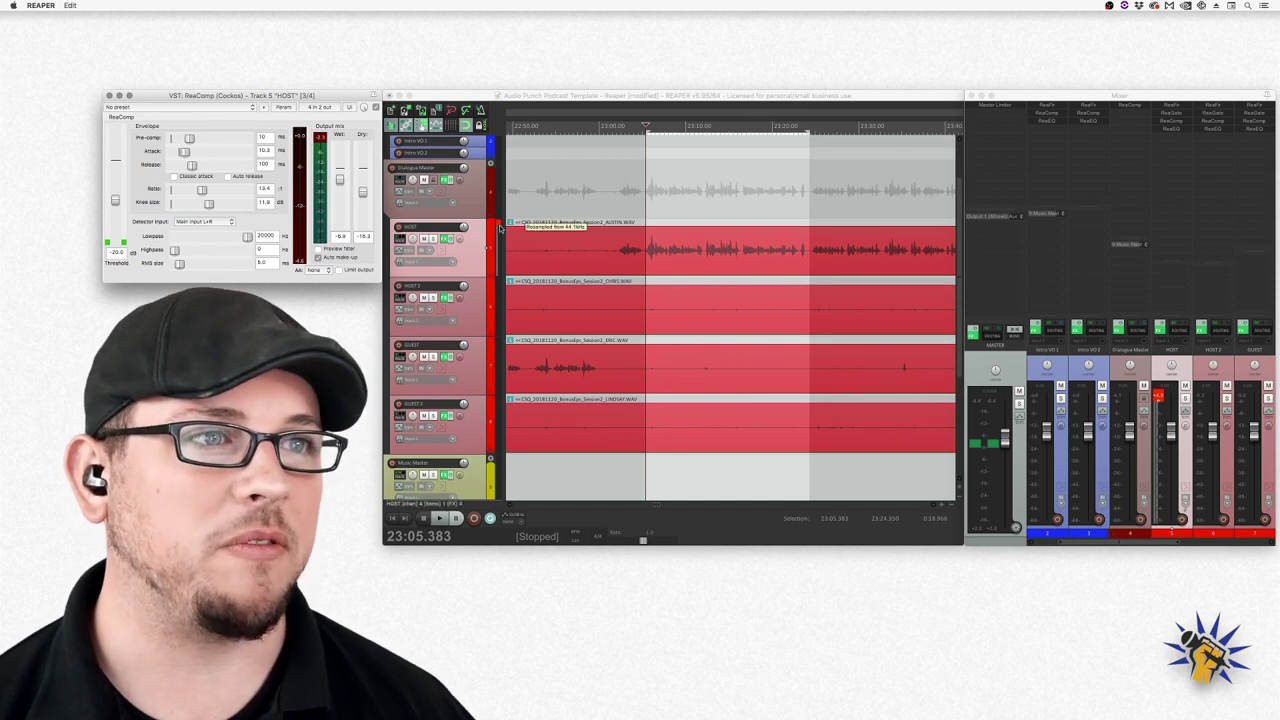
{"action": "left_click", "coordinate": [537, 239]}
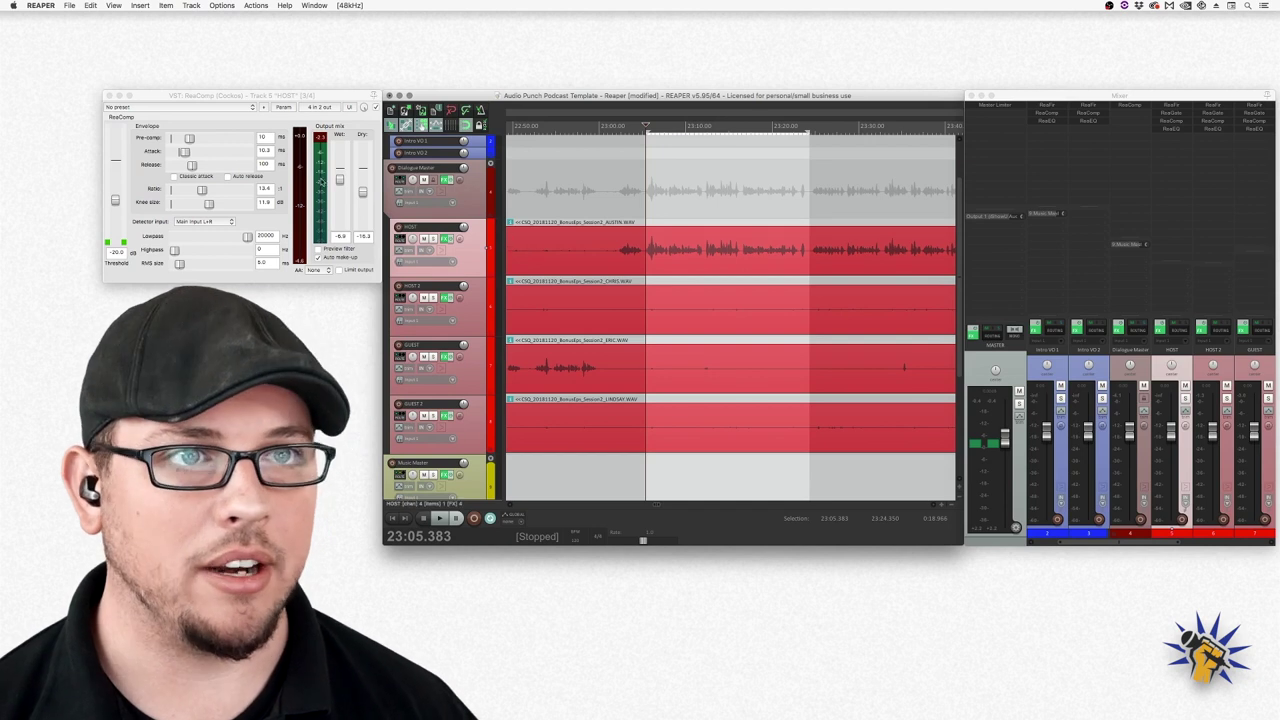
{"action": "key", "text": "space"}
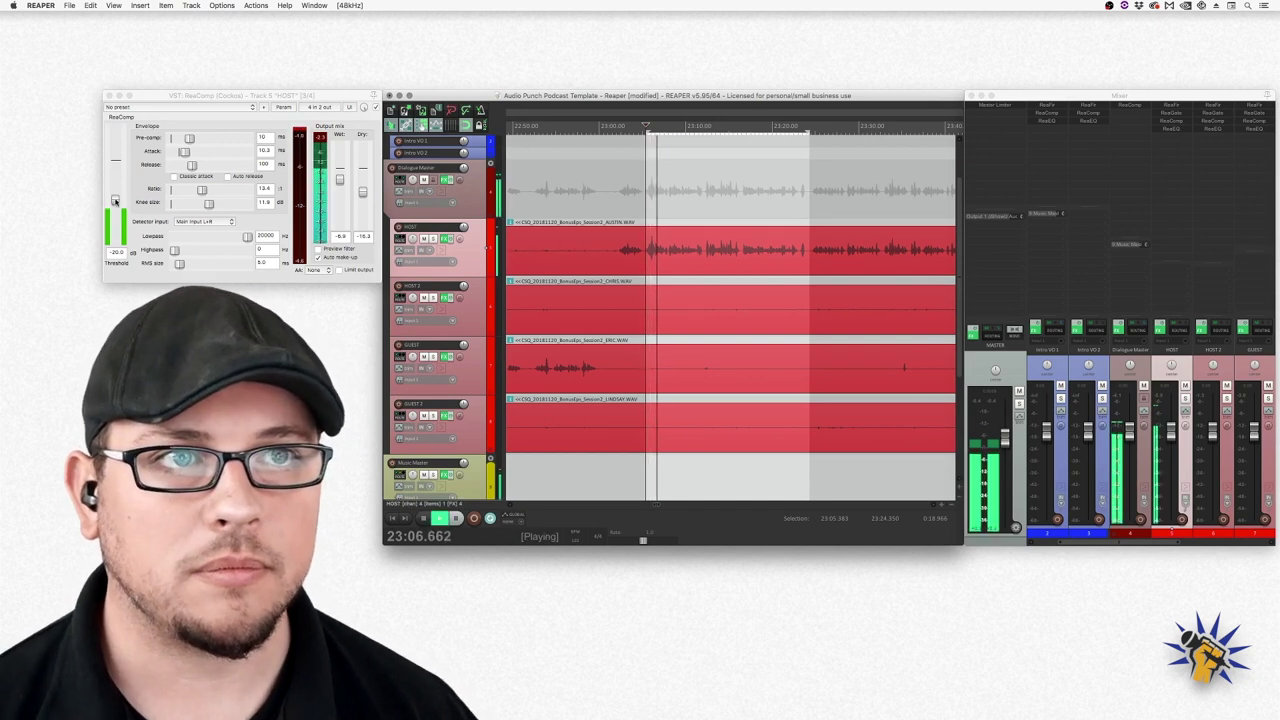
{"action": "key", "text": "space"}
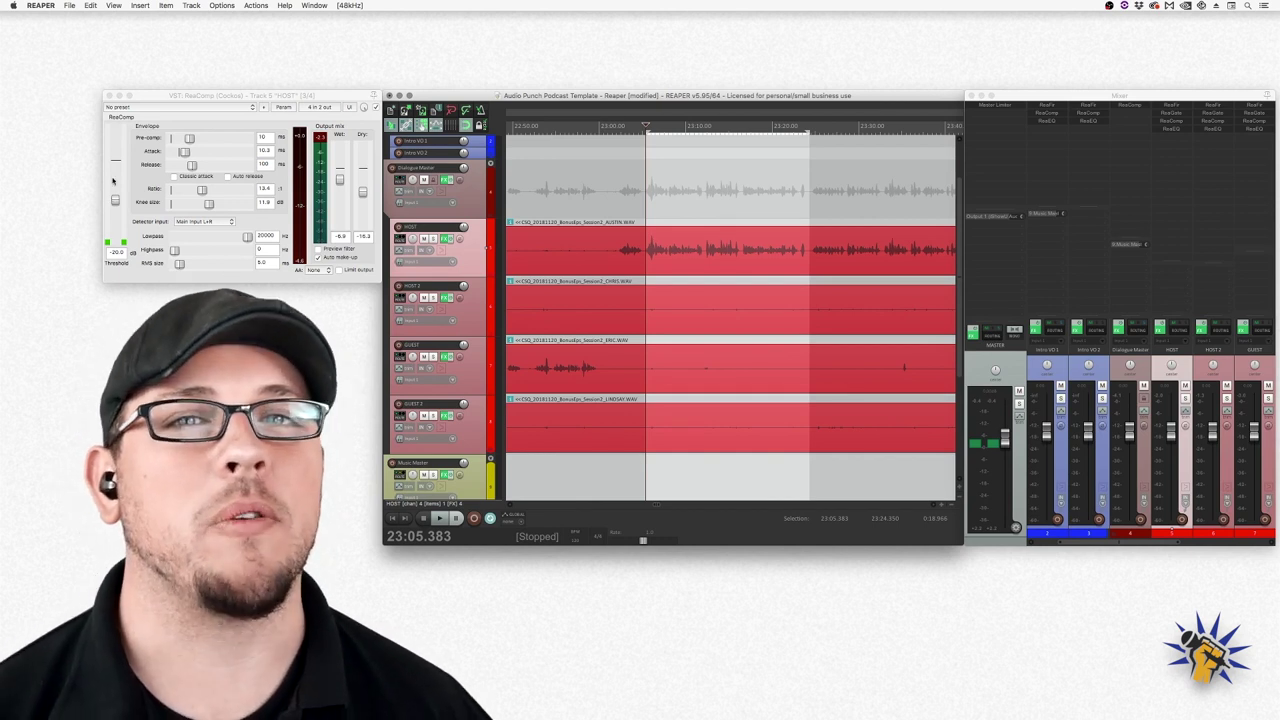
{"action": "key", "text": "space"}
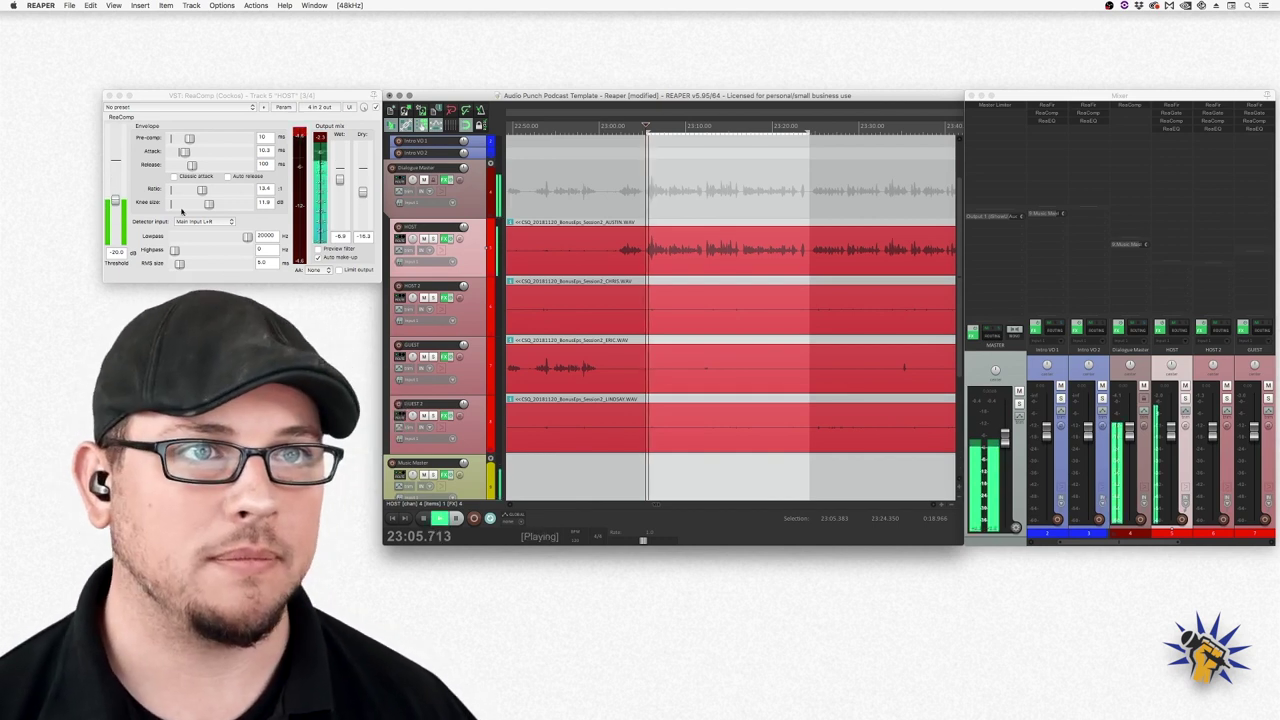
{"action": "left_click", "coordinate": [114, 220]}
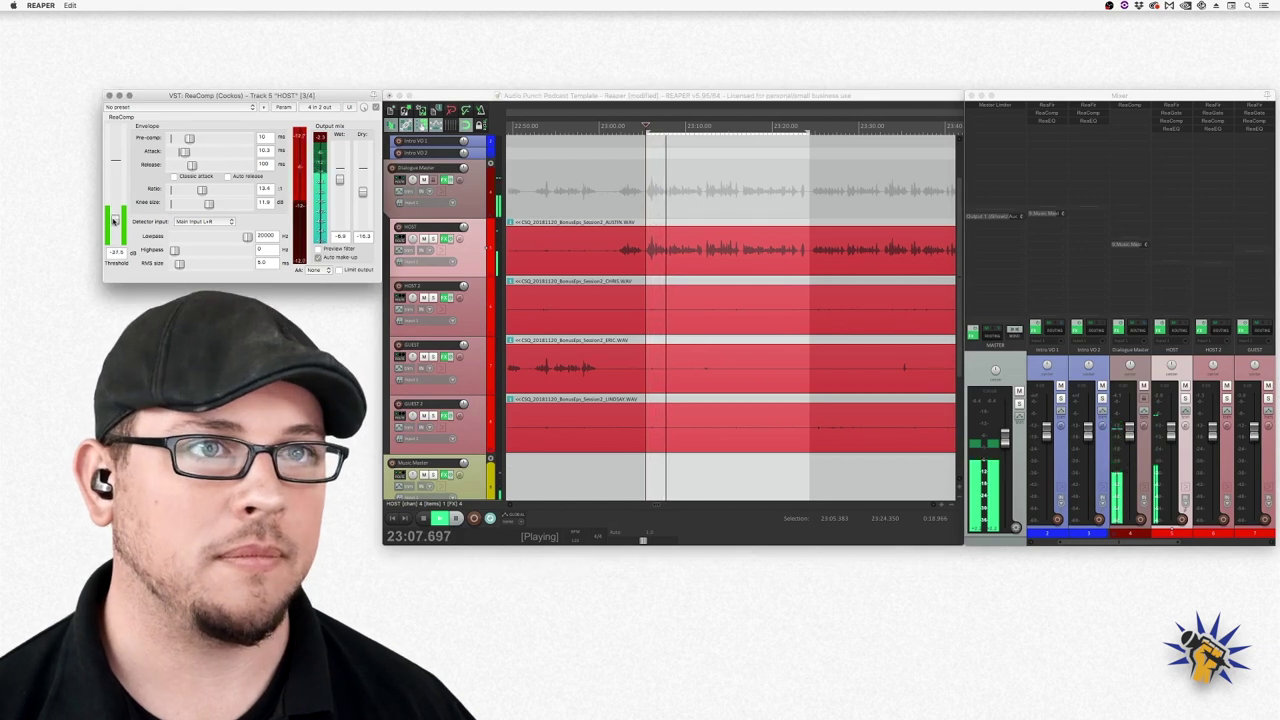
{"action": "left_click_drag", "start_coordinate": [114, 220], "coordinate": [115, 213]}
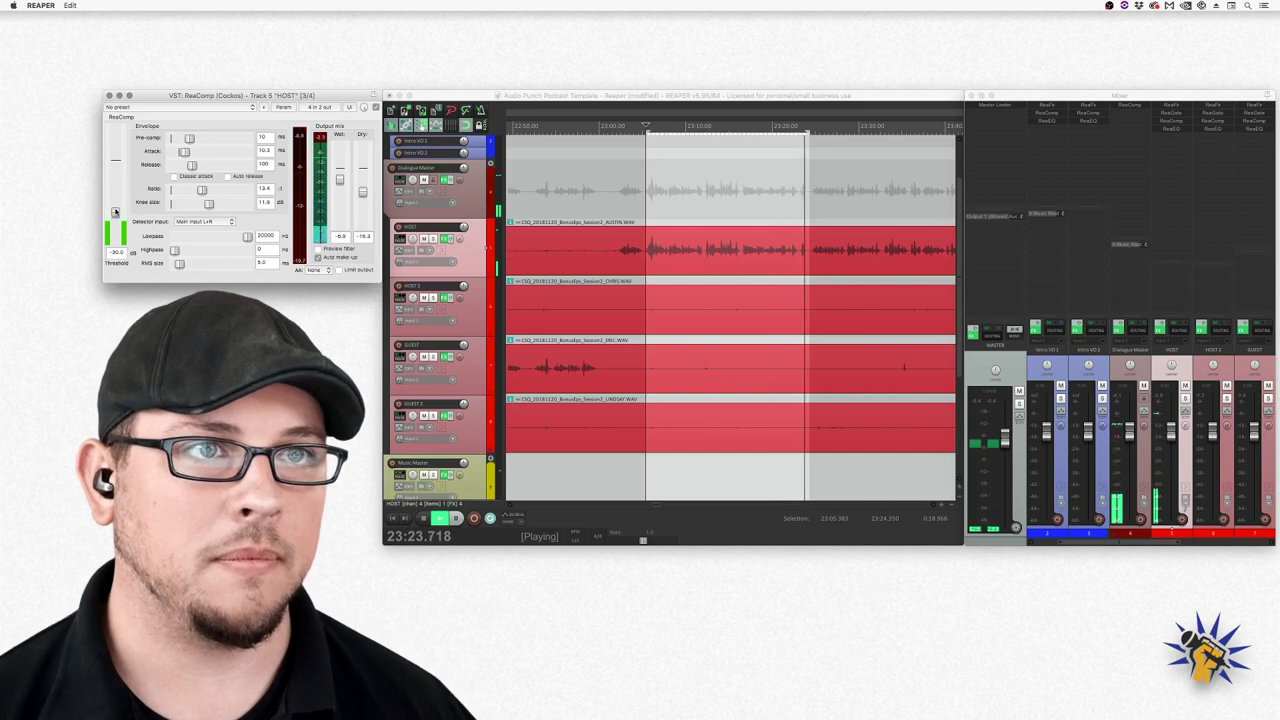
{"action": "key", "text": "space"}
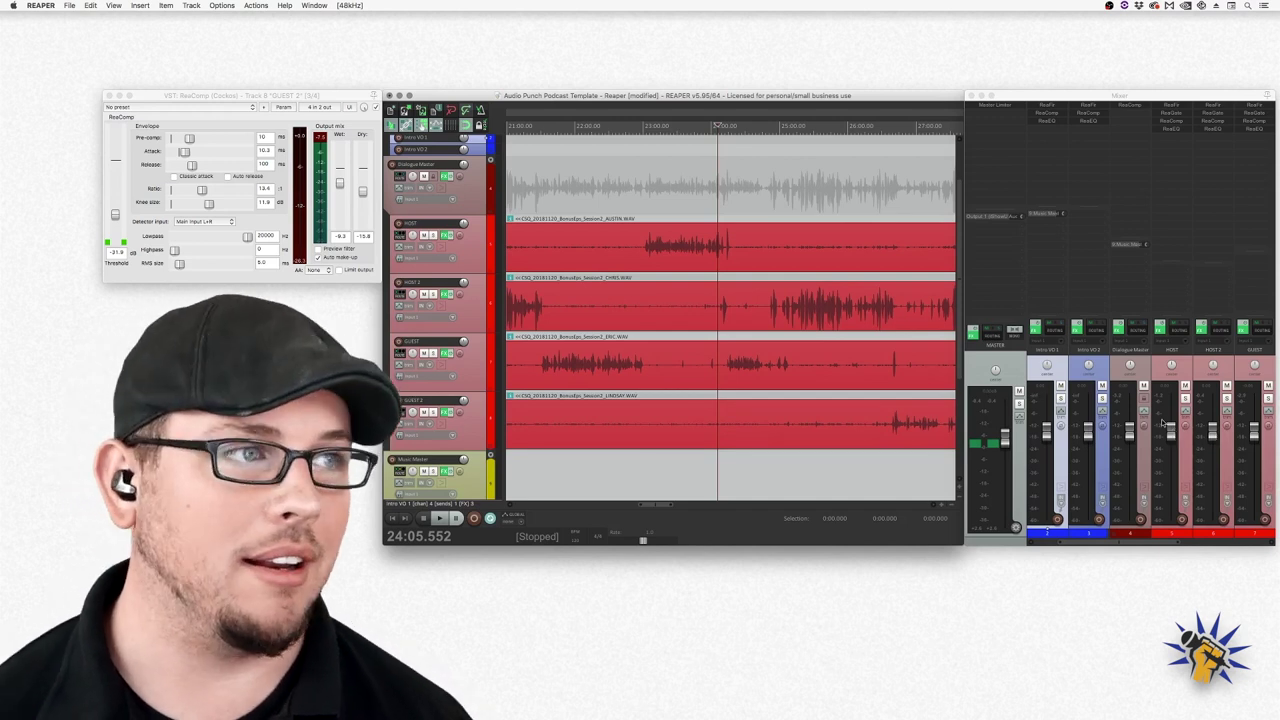
- Scroll the arrange view to the right along the timeline
{"action": "scroll", "coordinate": [785, 370], "scroll_direction": "right", "scroll_amount": 5}
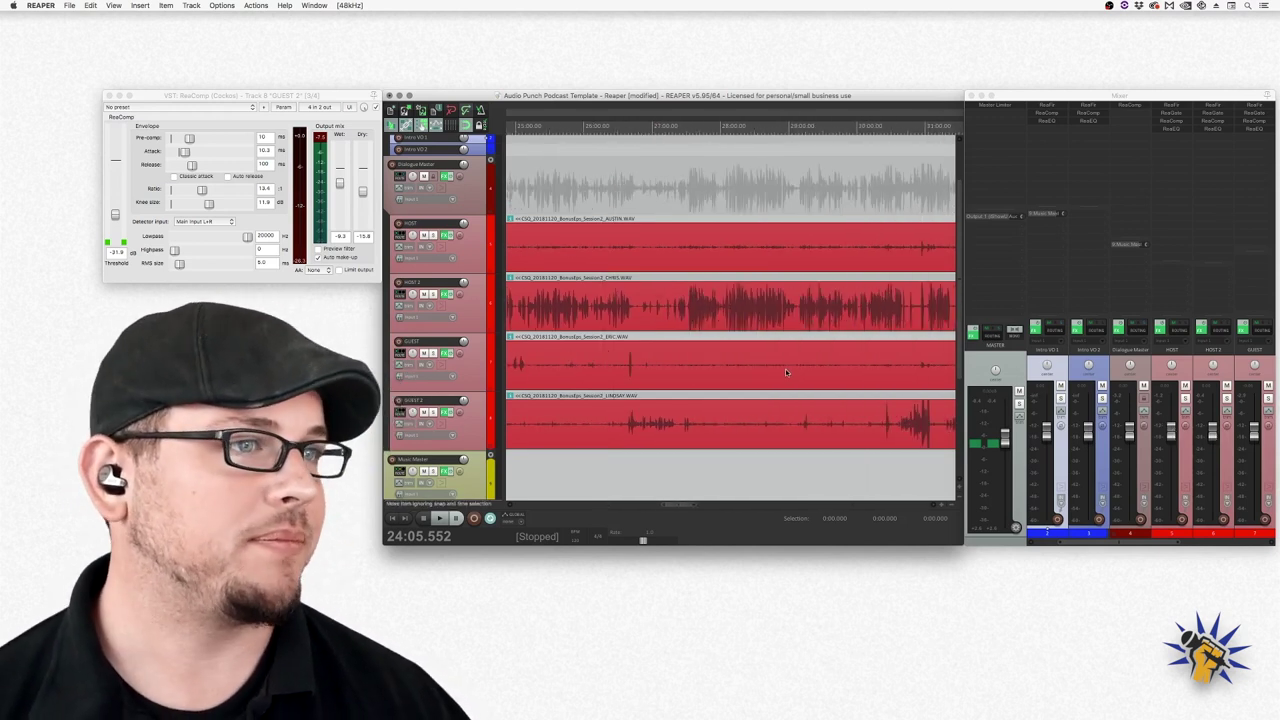
- Scroll the arrange view back to the left
{"action": "scroll", "coordinate": [808, 354], "scroll_direction": "left", "scroll_amount": 5}
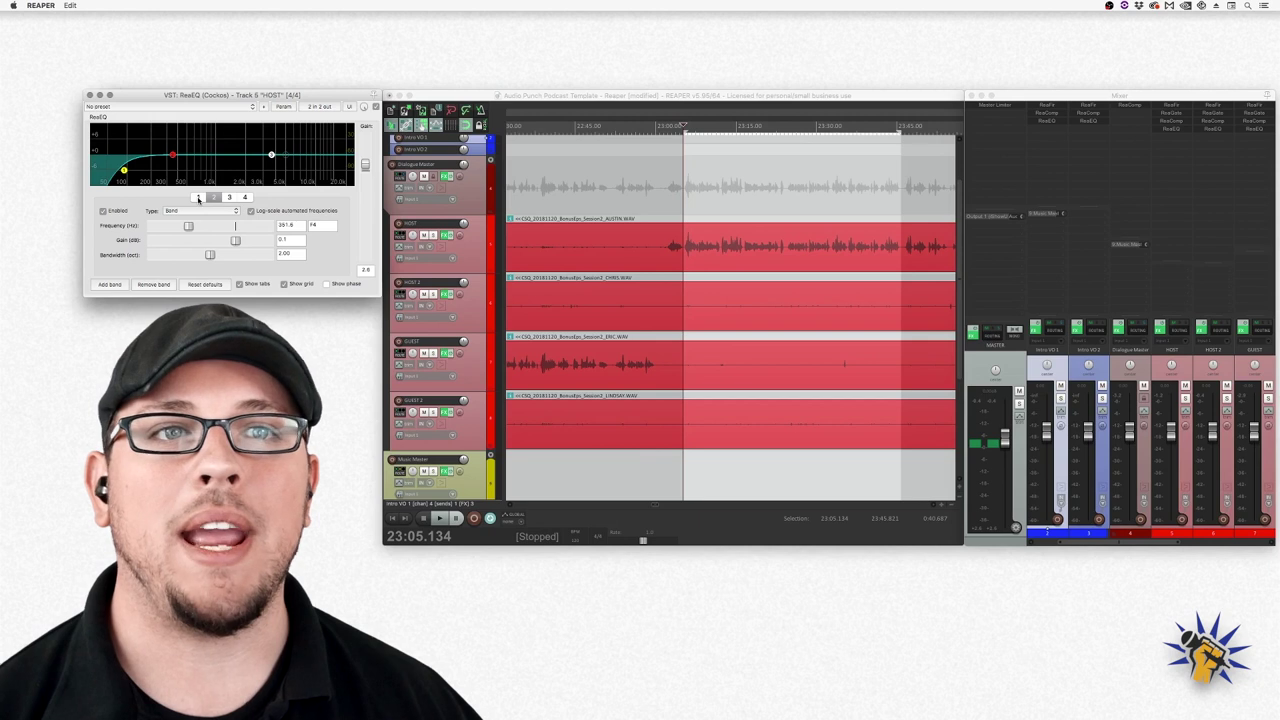
{"action": "left_click", "coordinate": [198, 198]}
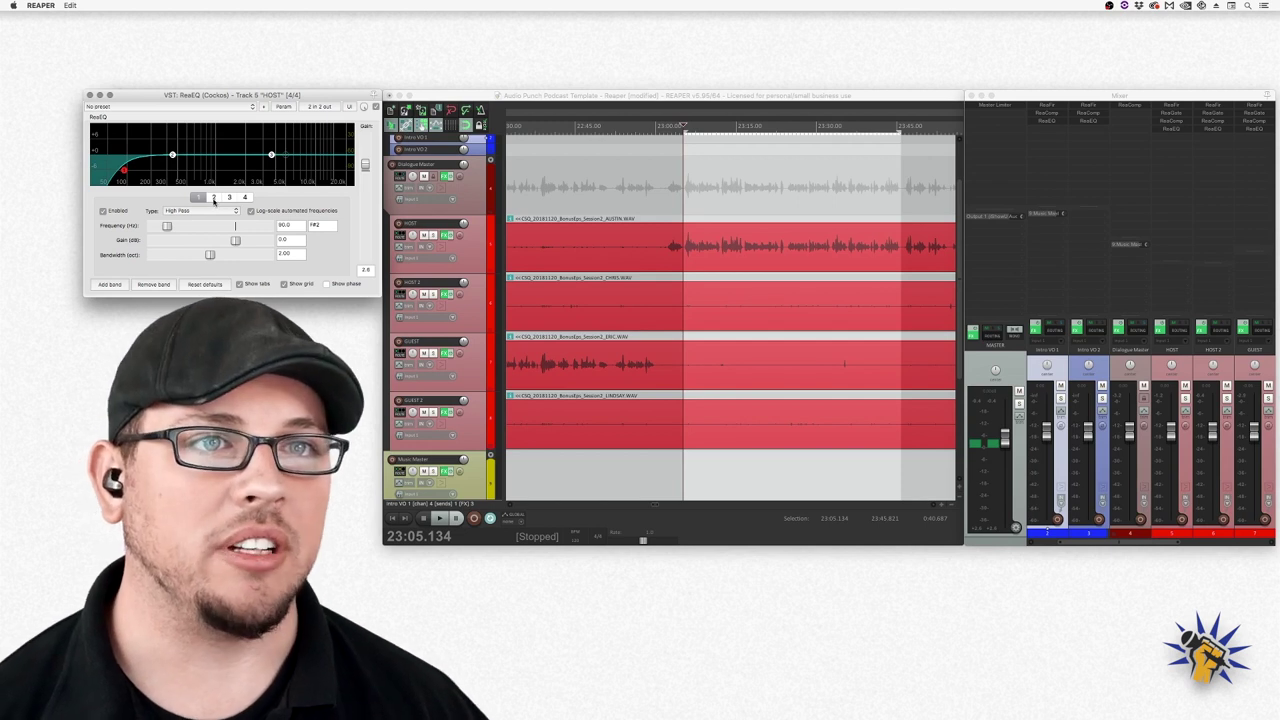
{"action": "left_click", "coordinate": [213, 197]}
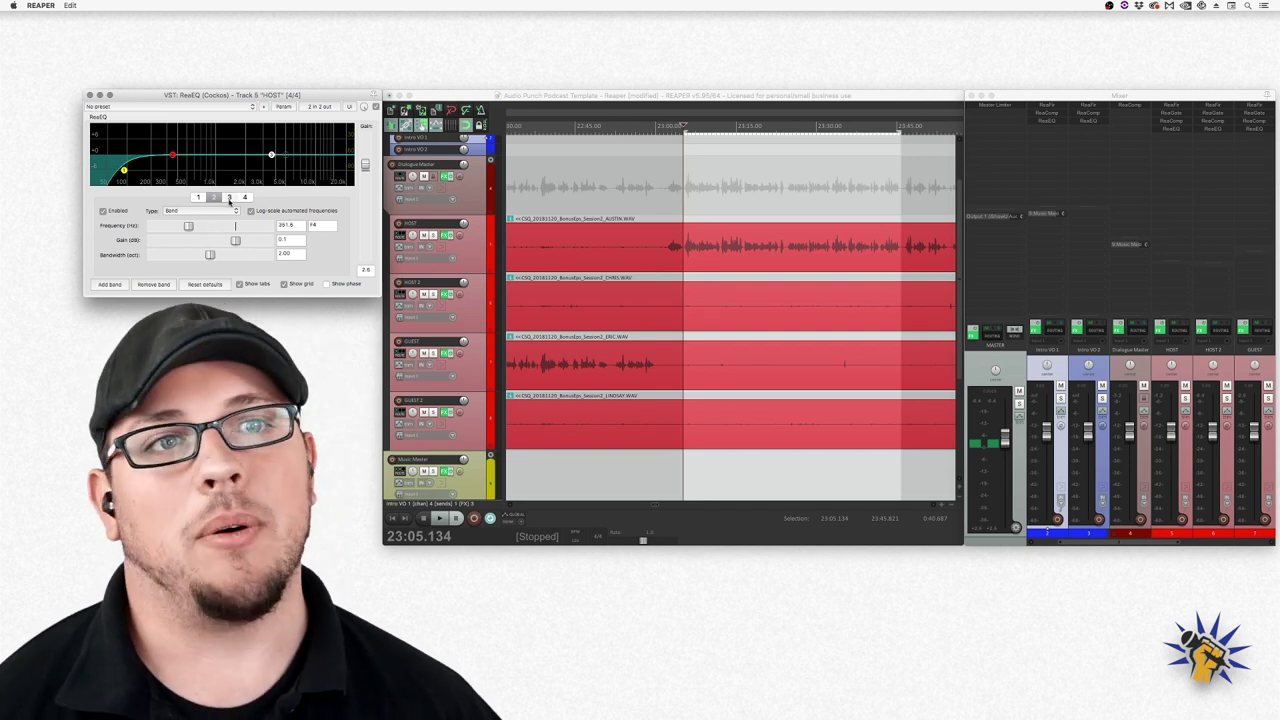
{"action": "left_click", "coordinate": [229, 198]}
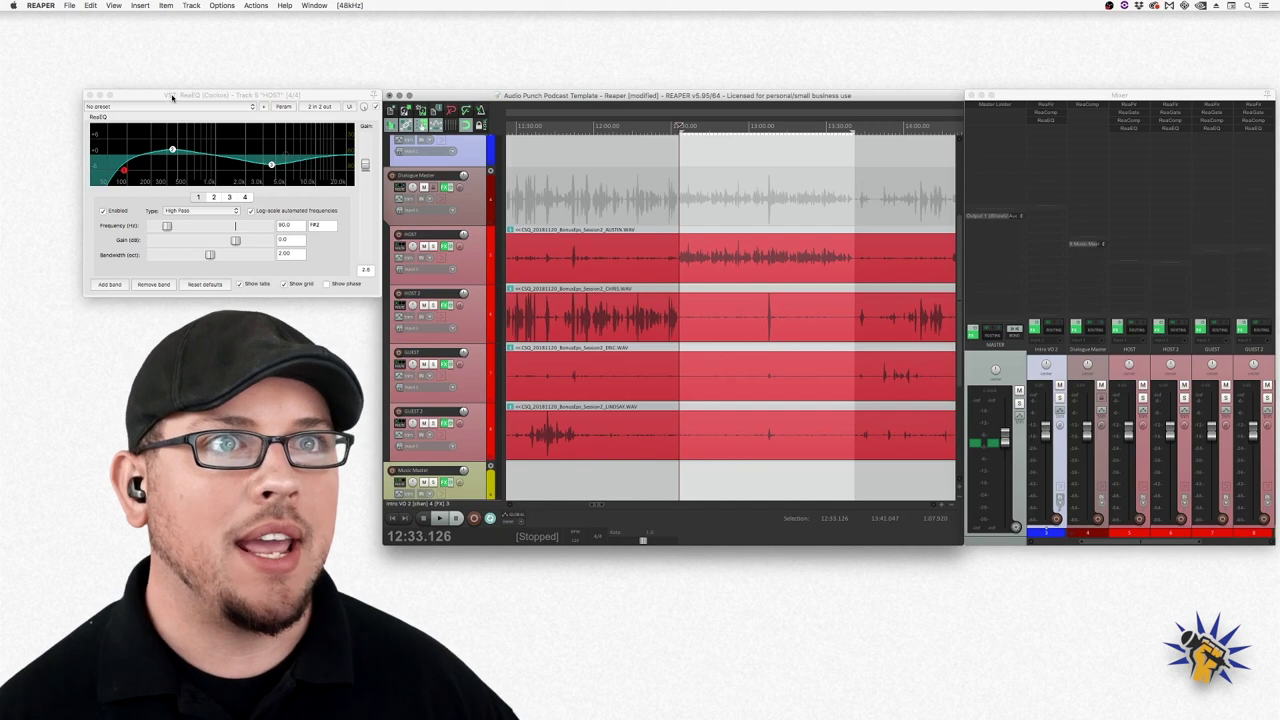
- Inspect the HOST ReaEQ curve with its low-mid boost and 3.6 kHz cut
{"action": "mouse_move", "coordinate": [172, 150]}
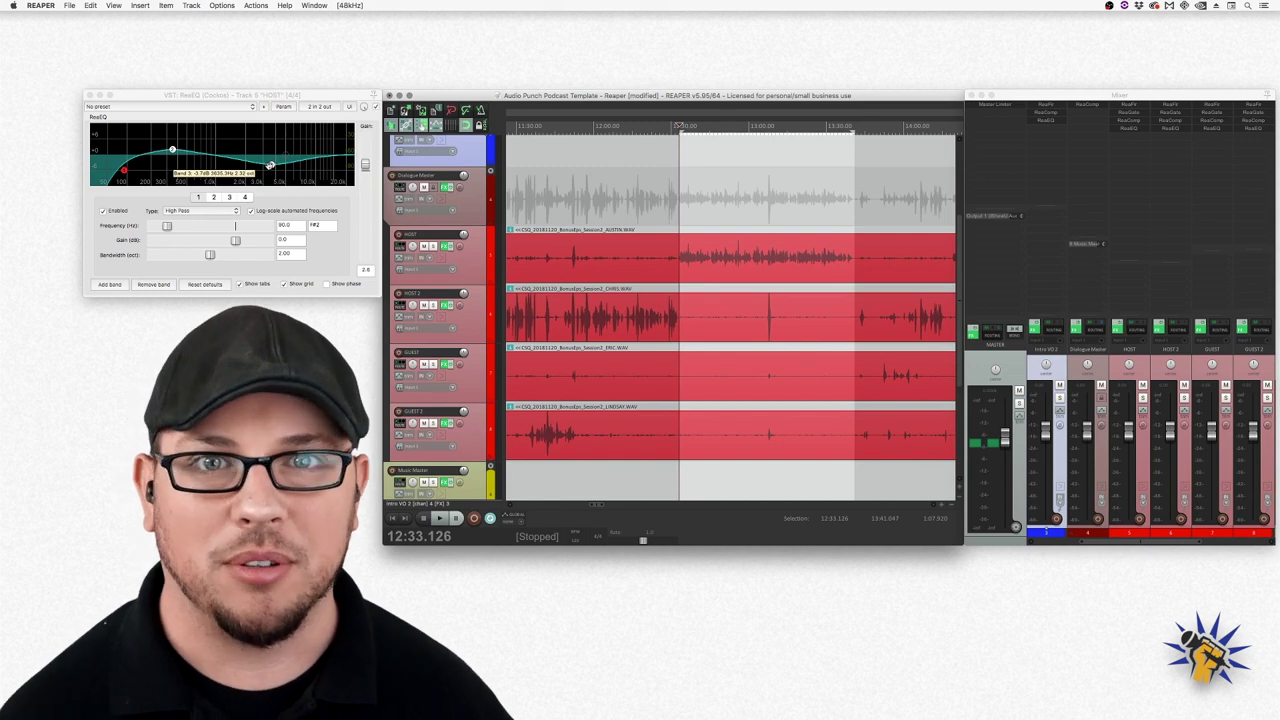
{"action": "left_click", "coordinate": [337, 95]}
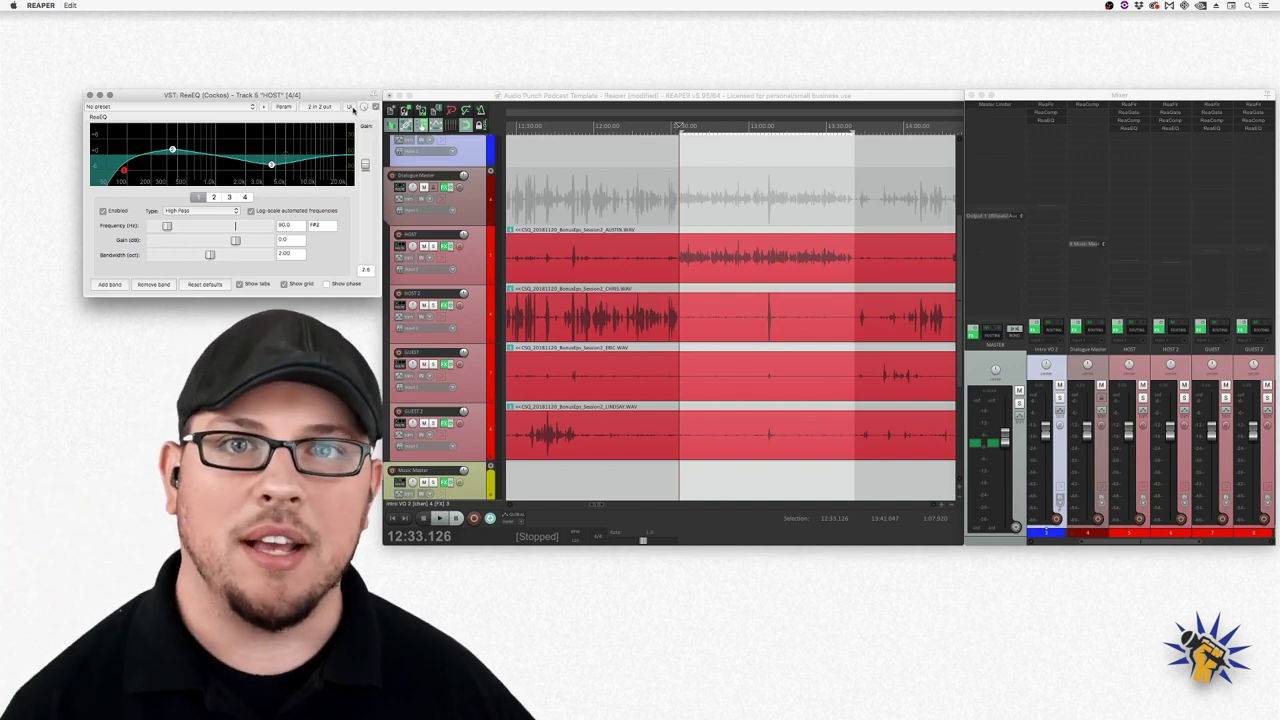
{"action": "key", "text": "space"}
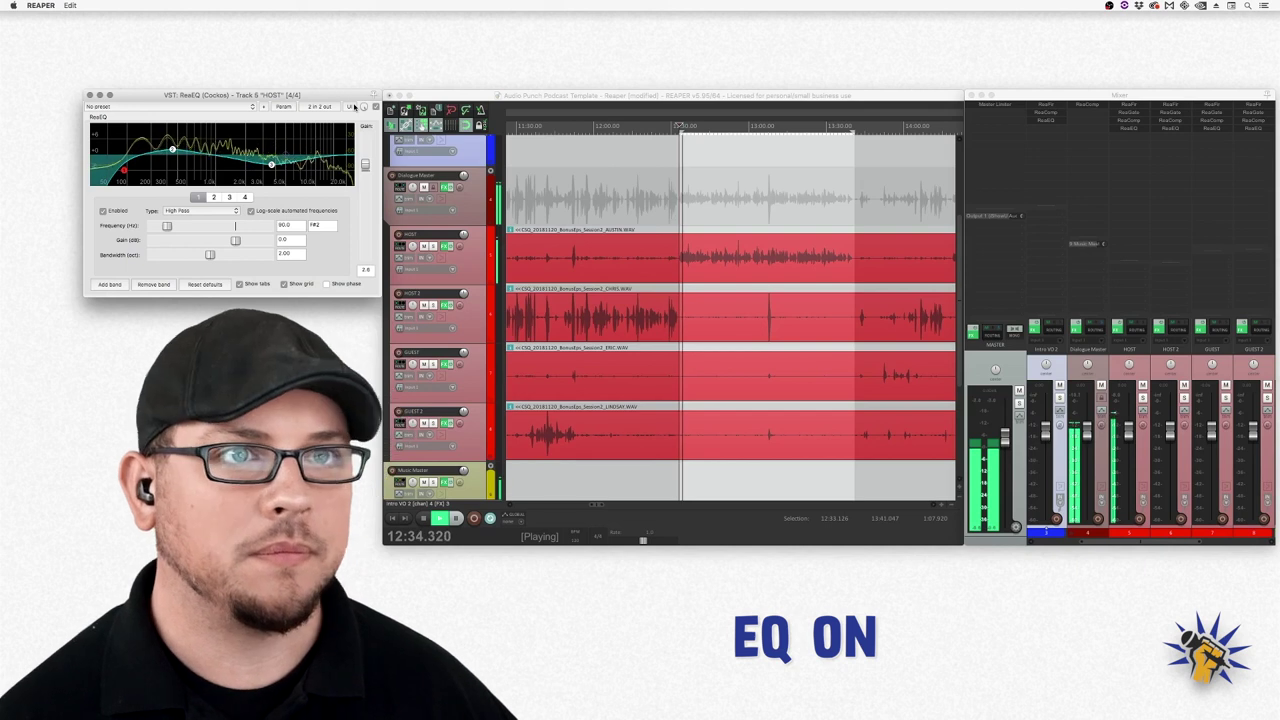
{"action": "left_click", "coordinate": [375, 106]}
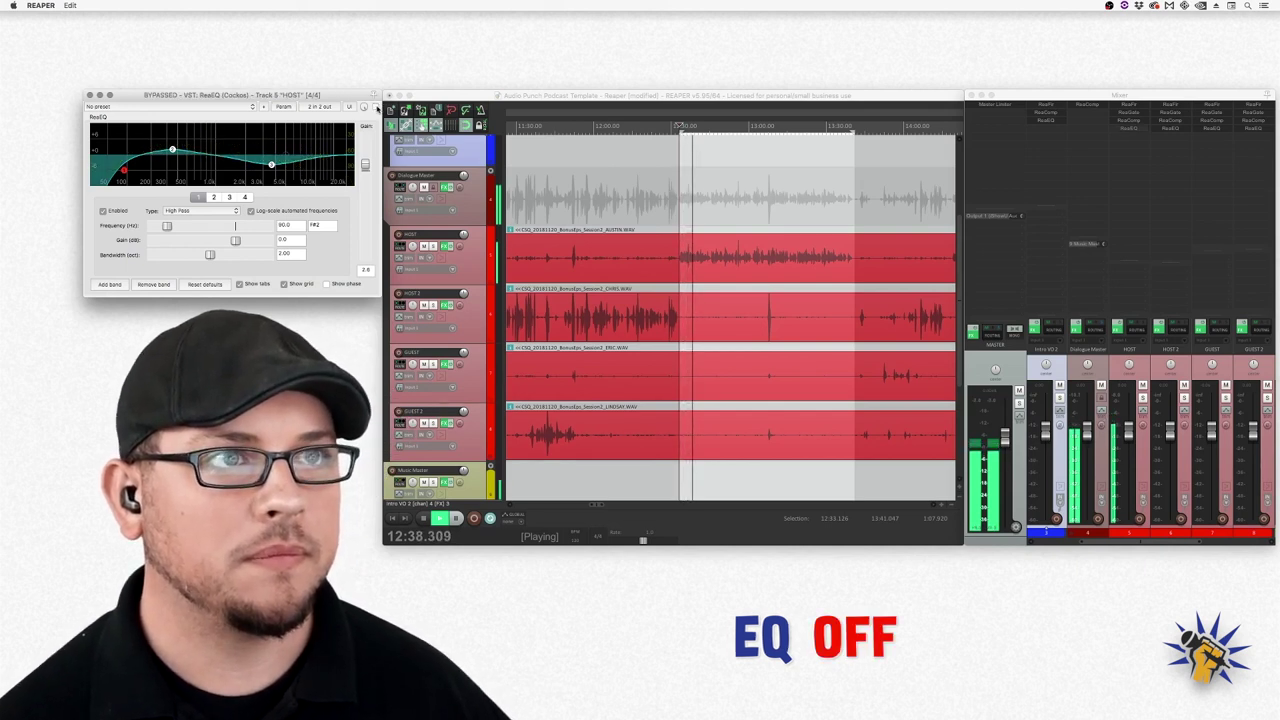
{"action": "left_click", "coordinate": [375, 106]}
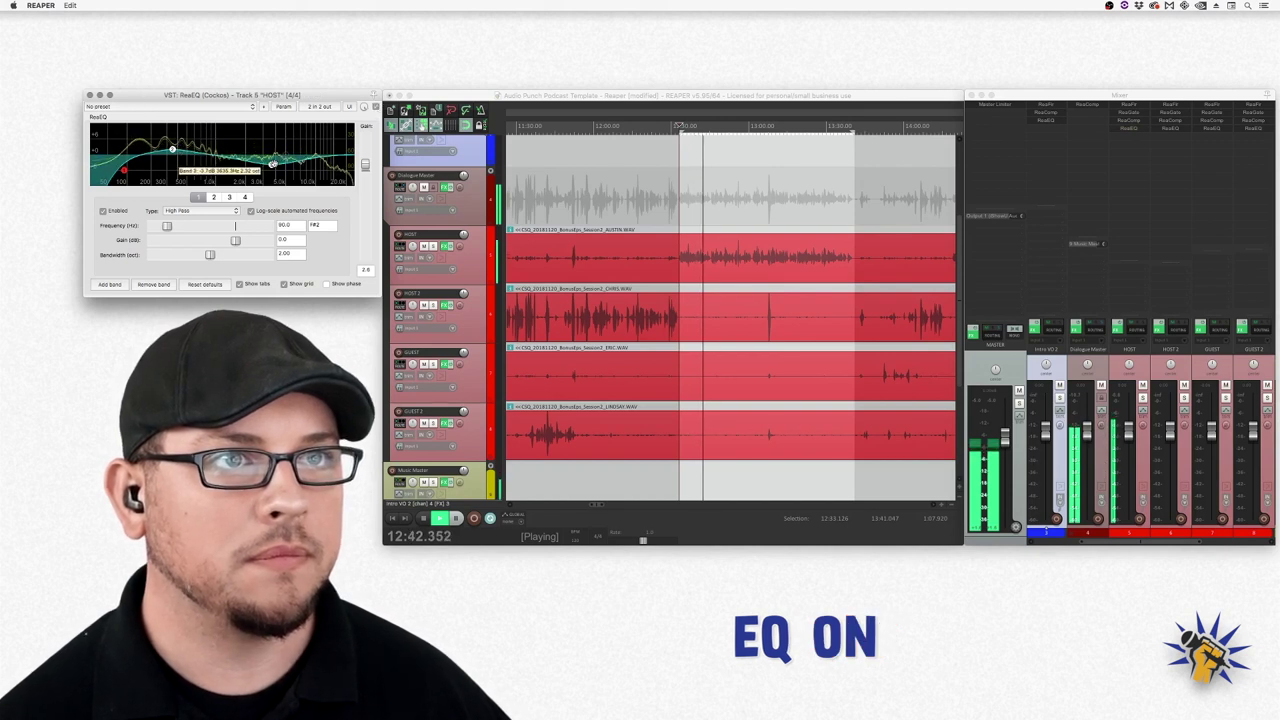
{"action": "mouse_move", "coordinate": [272, 164]}
{"action": "key", "text": "space"}
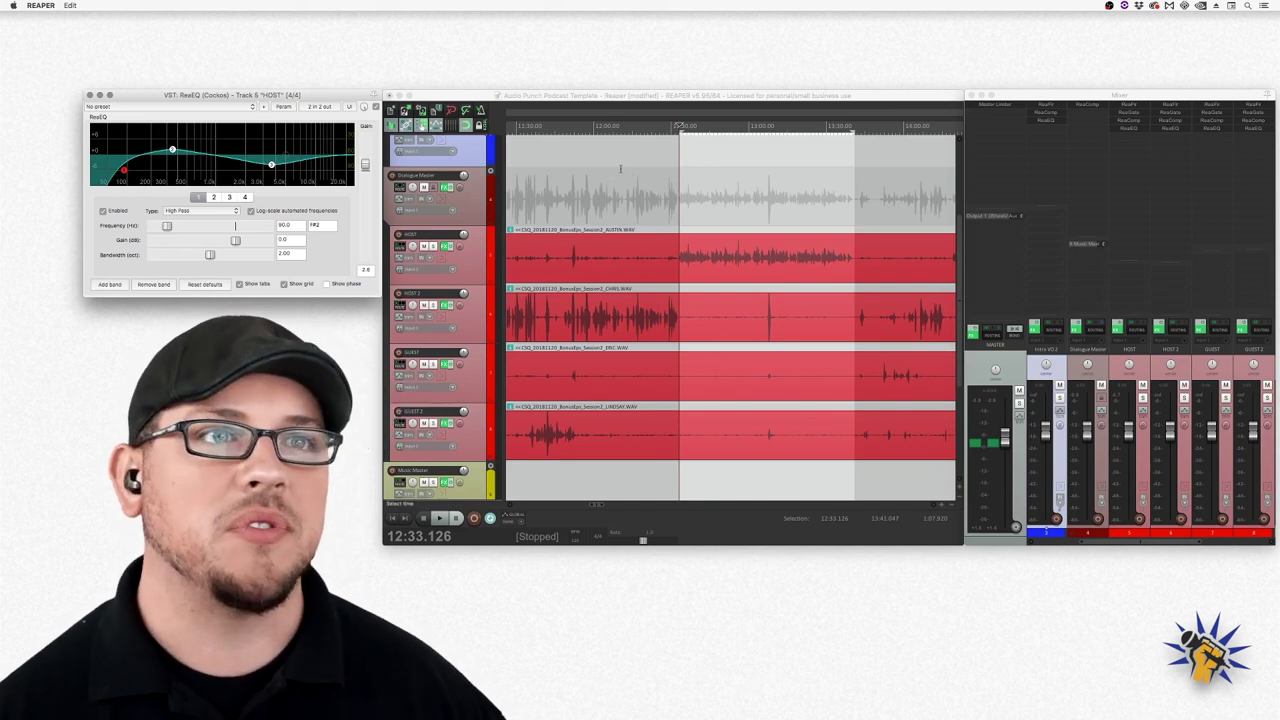
{"action": "left_click", "coordinate": [213, 197]}
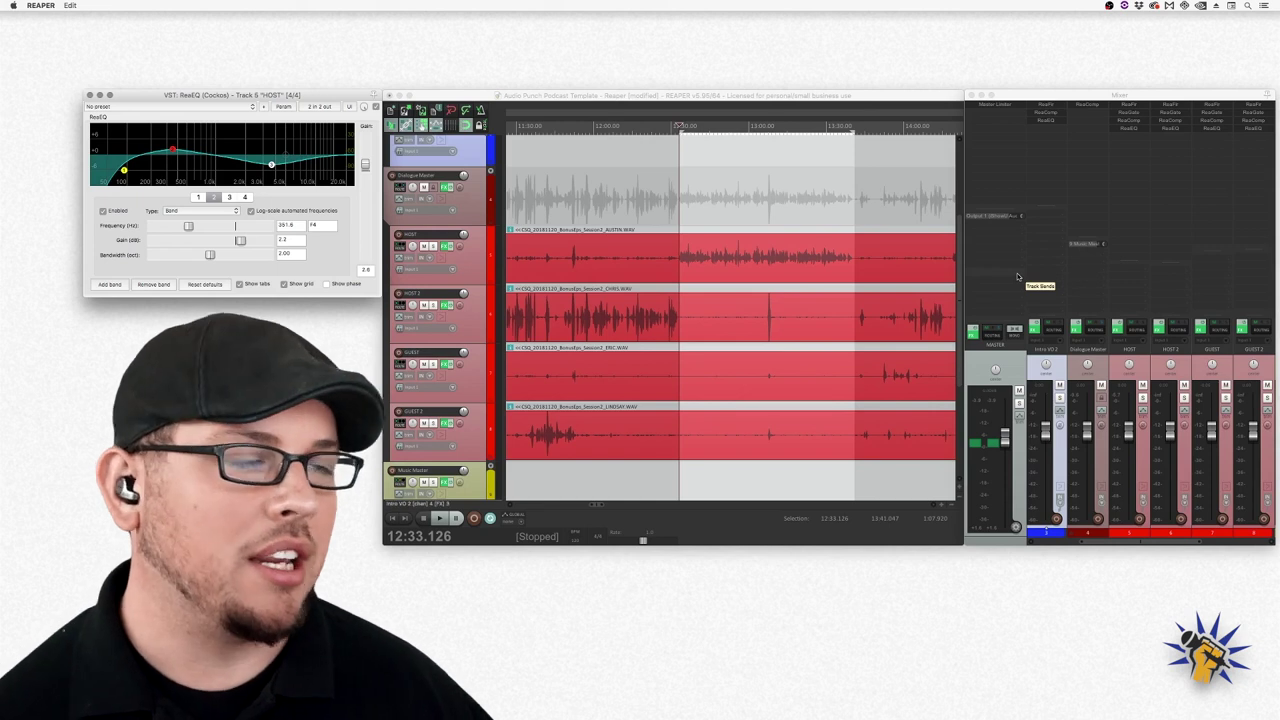
- Zoom the arrange view out and scroll back to the project start before the dialogue clips
{"action": "scroll", "coordinate": [725, 272], "scroll_direction": "down", "scroll_amount": 3}
{"action": "scroll", "coordinate": [725, 272], "scroll_direction": "down", "scroll_amount": 5}
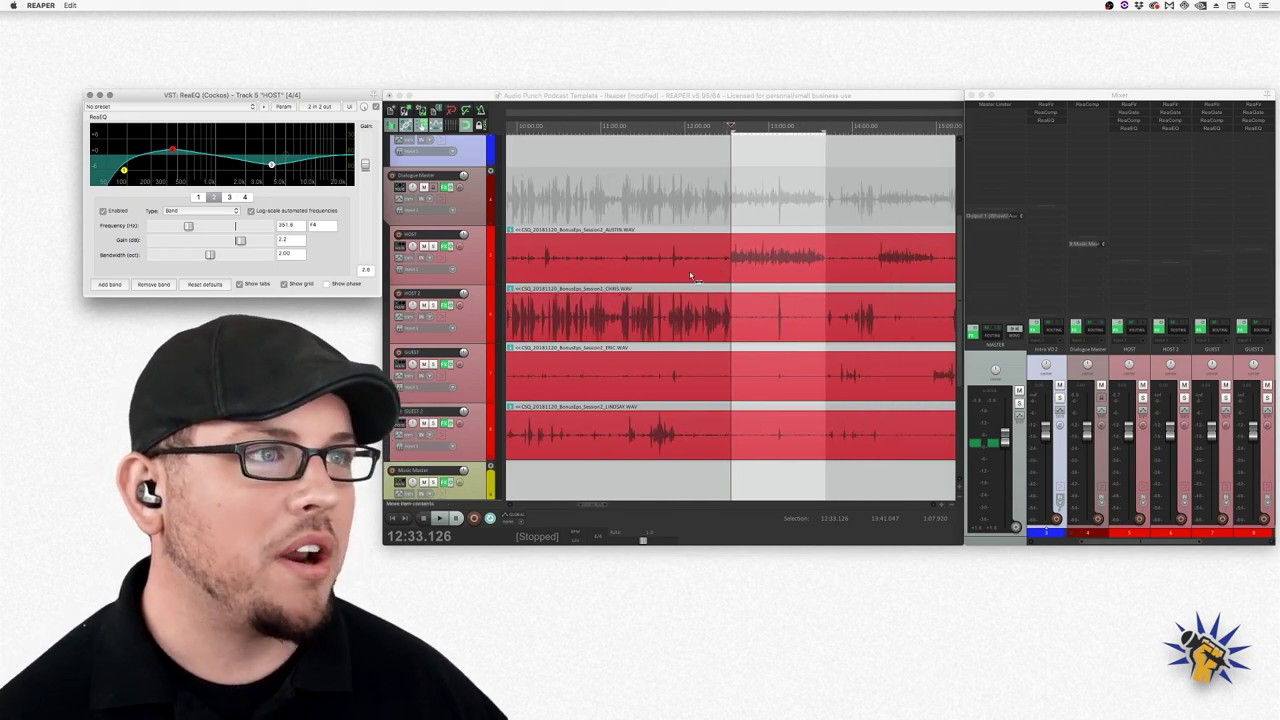
{"action": "scroll", "coordinate": [607, 301], "scroll_direction": "down", "scroll_amount": 5}
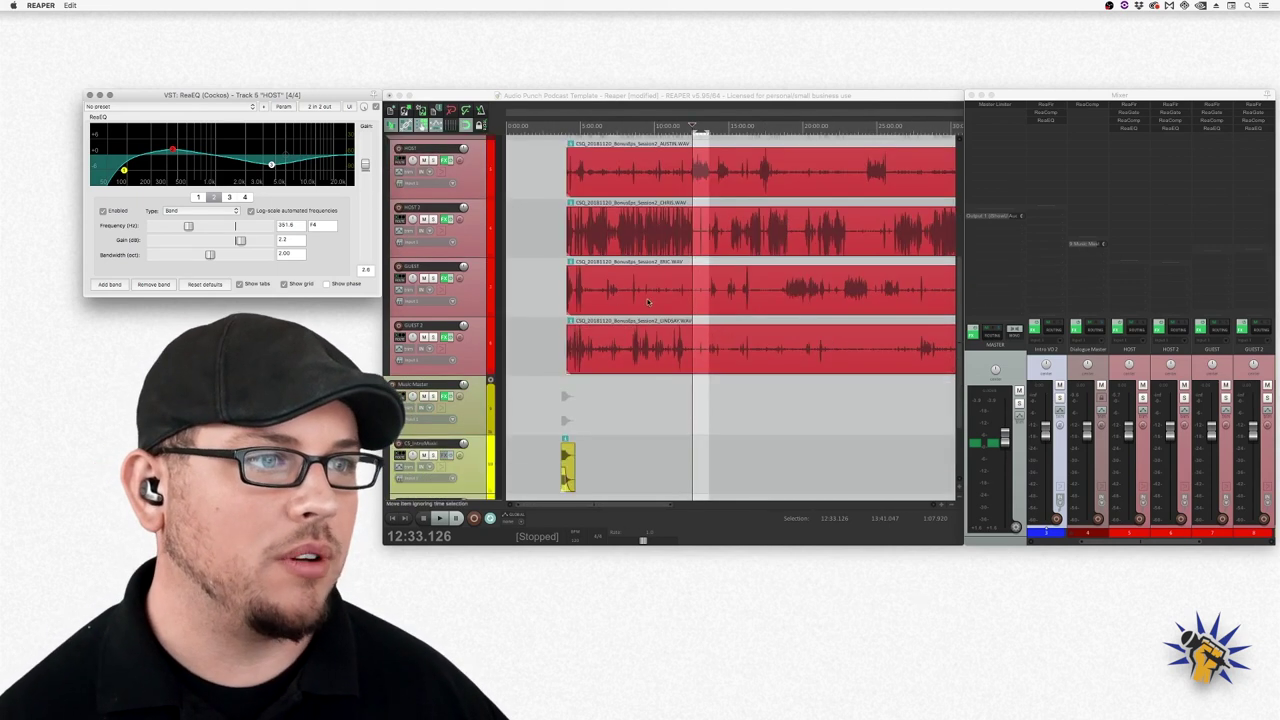
{"action": "scroll", "coordinate": [603, 273], "scroll_direction": "up", "scroll_amount": 2}
{"action": "scroll", "coordinate": [676, 297], "scroll_direction": "up", "scroll_amount": 5}
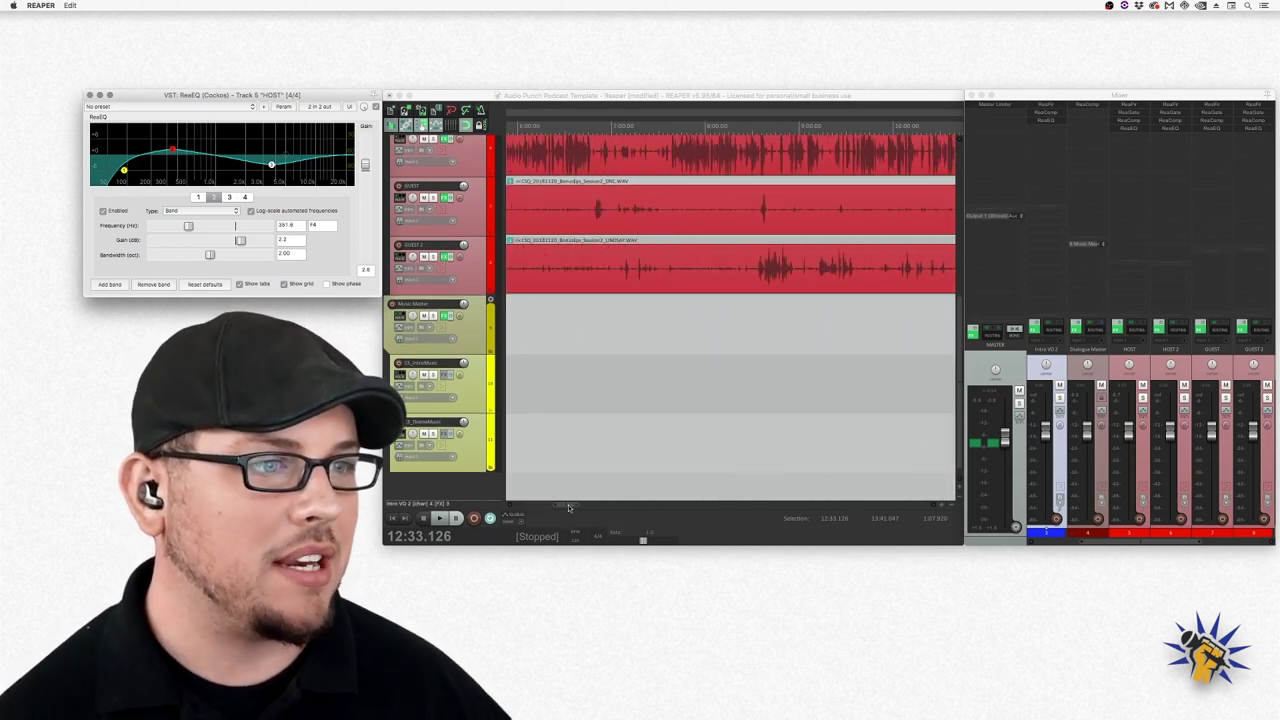
{"action": "left_click_drag", "start_coordinate": [572, 504], "coordinate": [534, 504]}
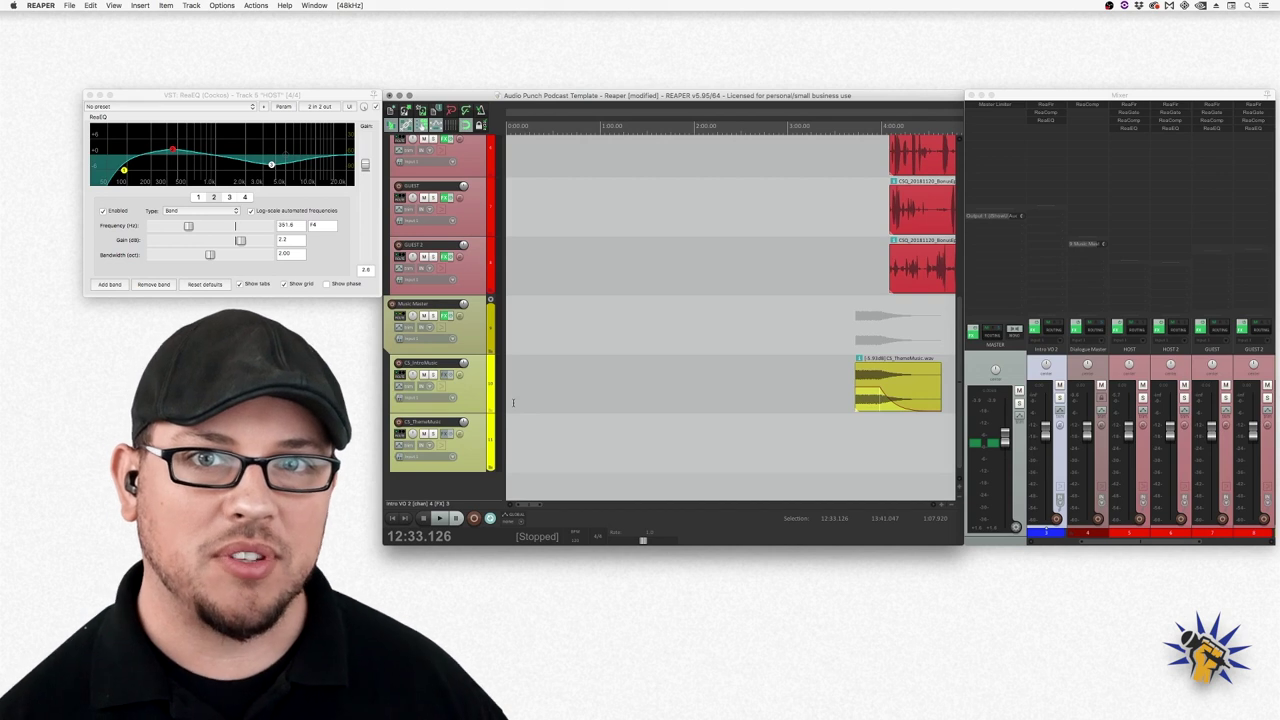
- Move the green intro voiceover clip later to around 3:40 and collapse the Dialogue Master folder's tracks
{"action": "scroll", "coordinate": [690, 330], "scroll_direction": "up", "scroll_amount": 3}
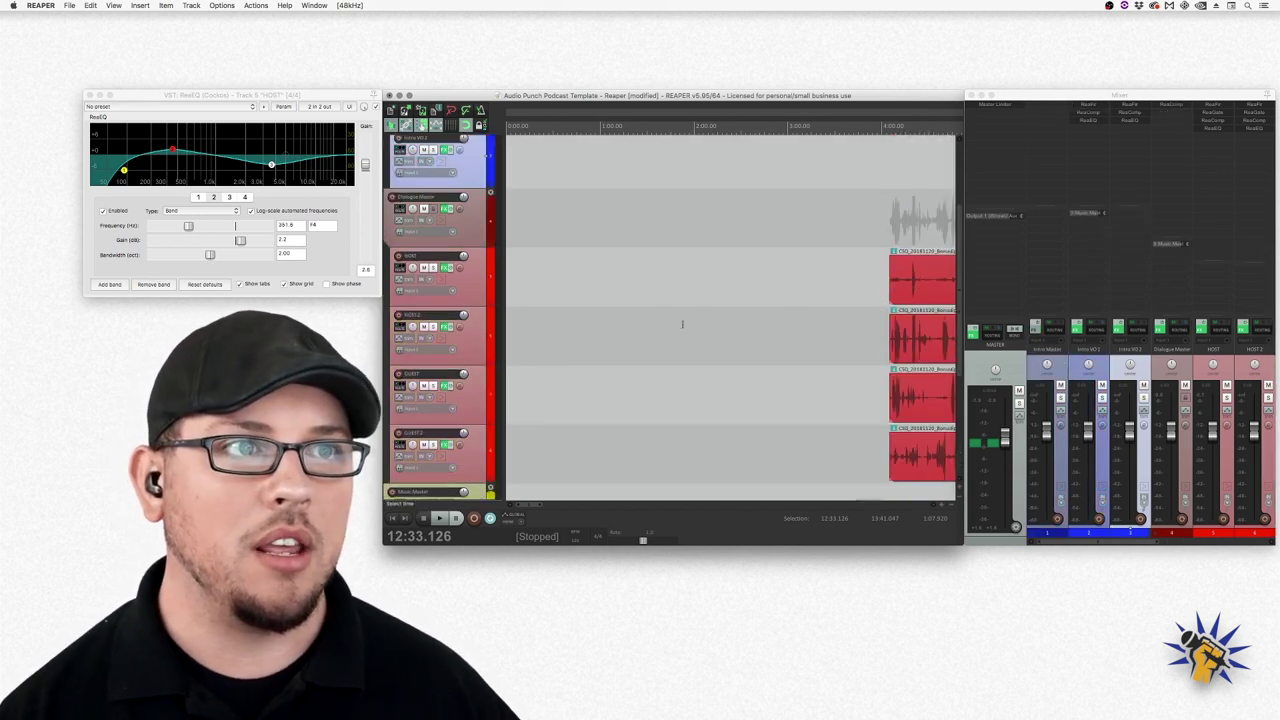
{"action": "scroll", "coordinate": [662, 318], "scroll_direction": "up", "scroll_amount": 2}
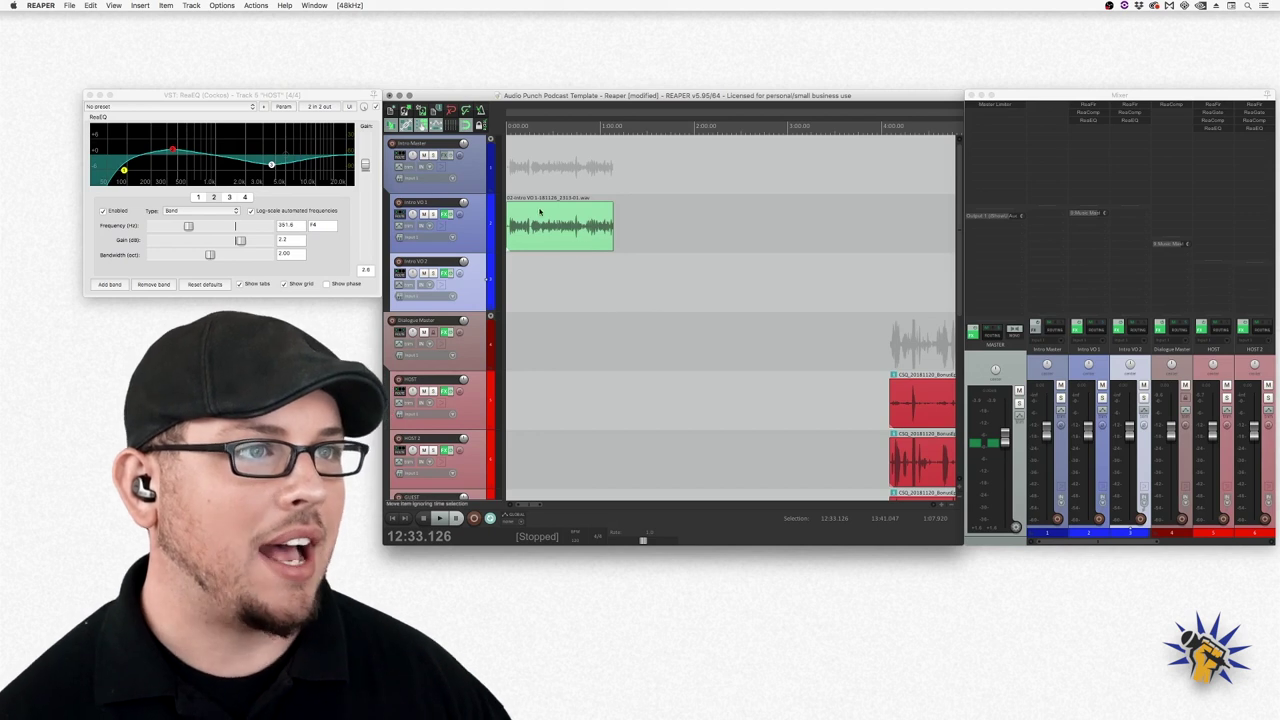
{"action": "scroll", "coordinate": [664, 316], "scroll_direction": "down", "scroll_amount": 5}
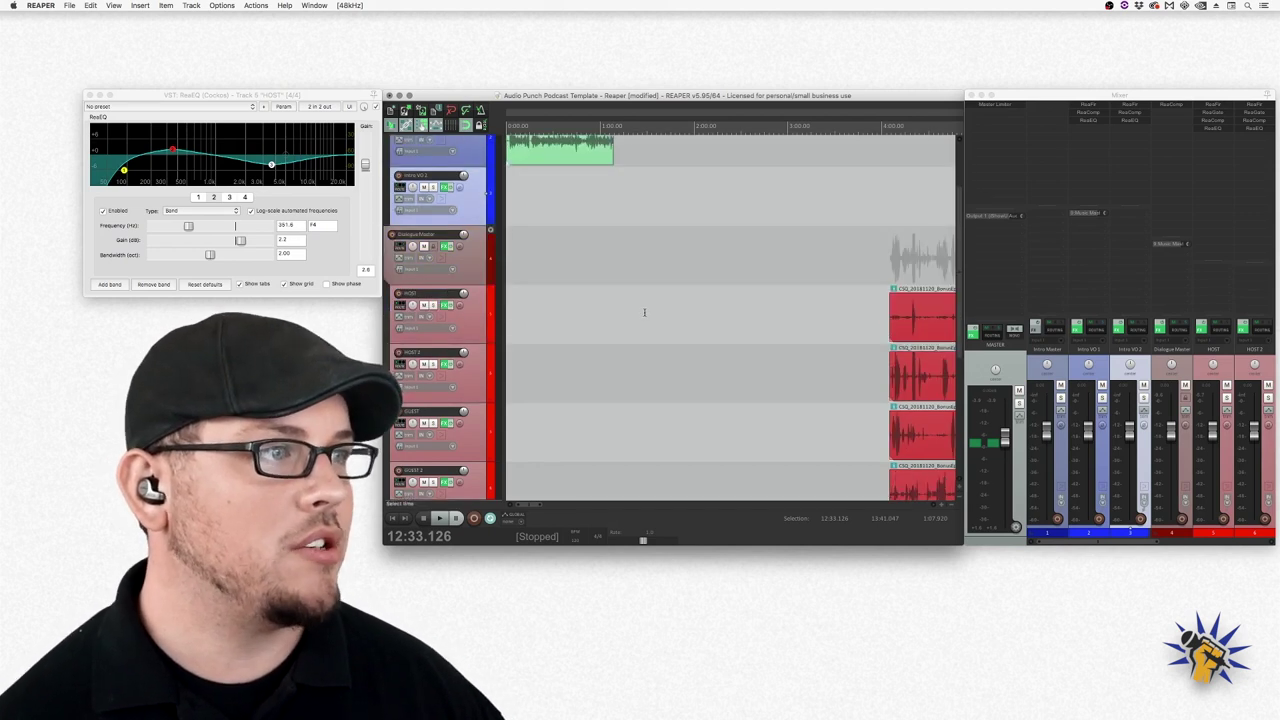
{"action": "scroll", "coordinate": [662, 314], "scroll_direction": "up", "scroll_amount": 5}
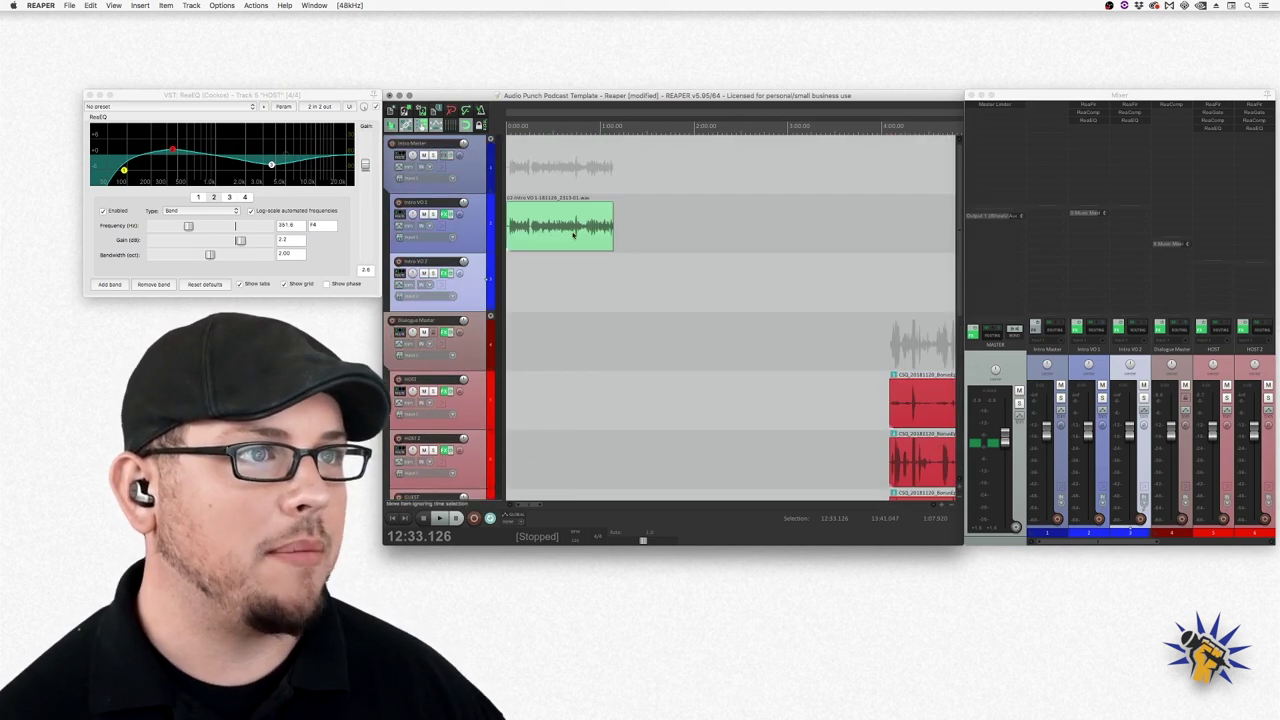
{"action": "mouse_move", "coordinate": [520, 240]}
{"action": "left_mouse_down"}
{"action": "mouse_move", "coordinate": [613, 243]}
{"action": "mouse_move", "coordinate": [517, 243]}
{"action": "left_mouse_up"}
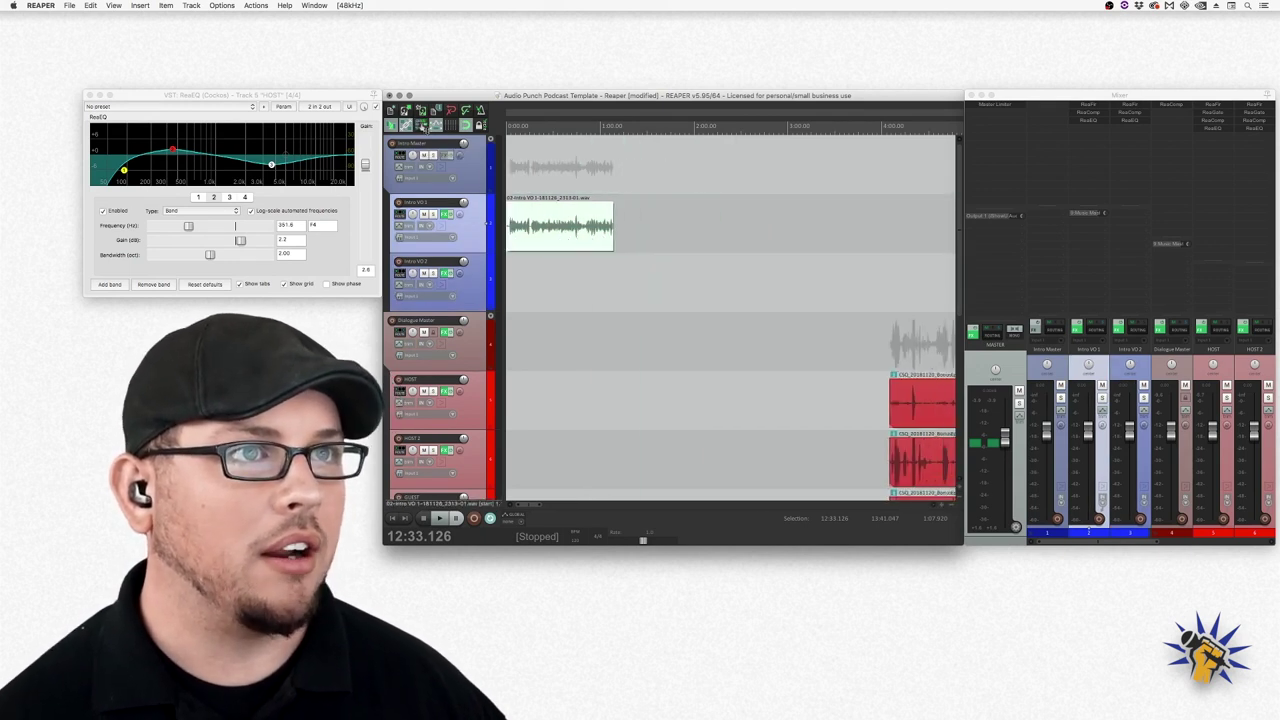
{"action": "left_click", "coordinate": [561, 235]}
{"action": "left_click_drag", "start_coordinate": [561, 235], "coordinate": [822, 252]}
{"action": "scroll", "coordinate": [851, 346], "scroll_direction": "down", "scroll_amount": 2}
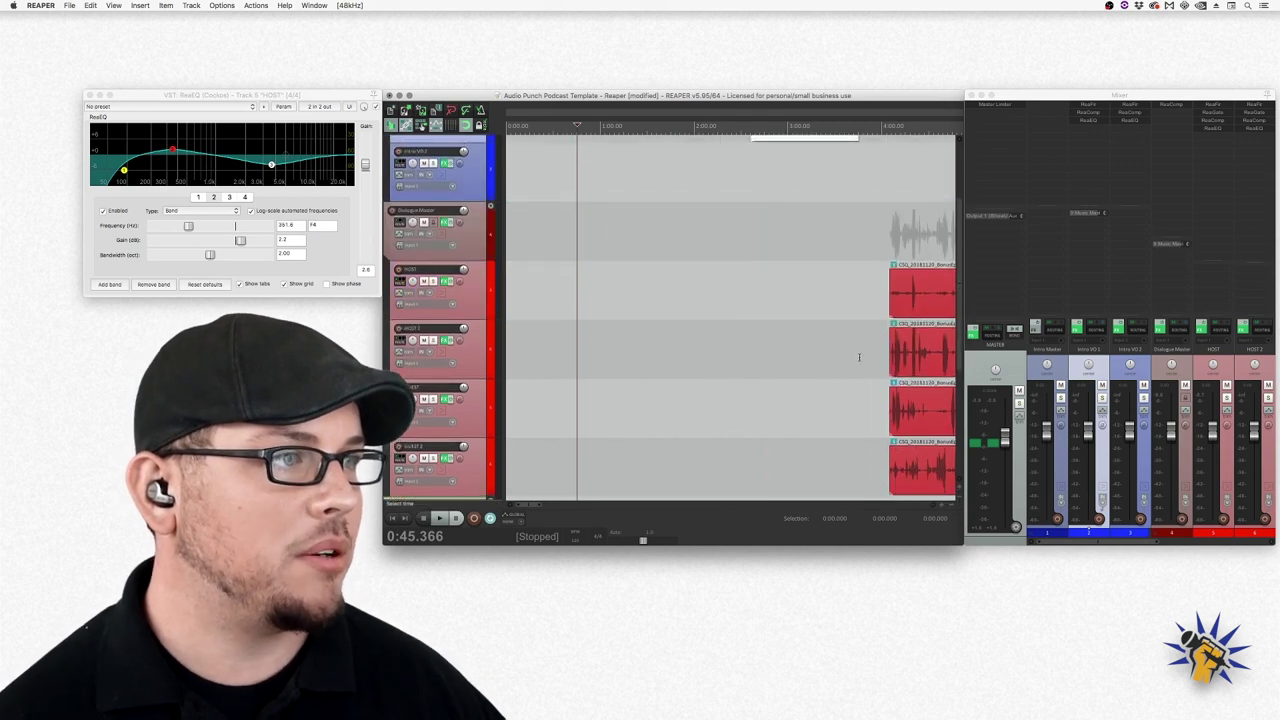
{"action": "left_click", "coordinate": [490, 207]}
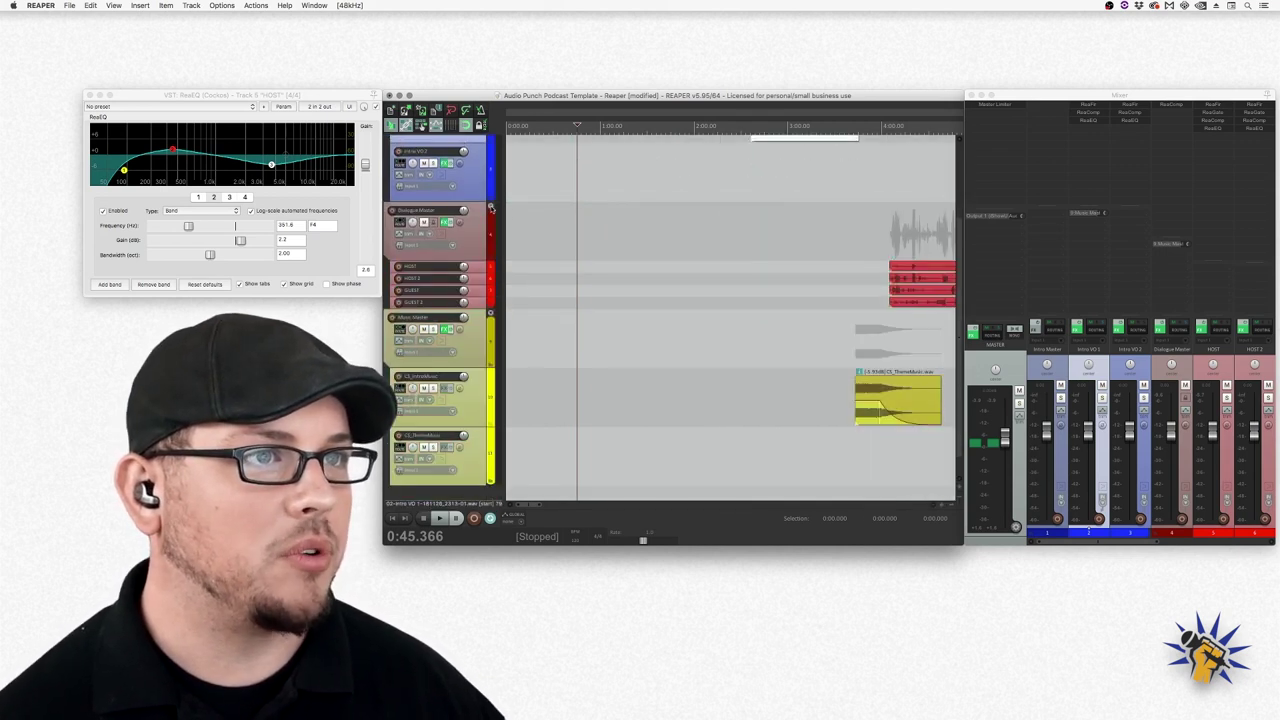
{"action": "left_click", "coordinate": [490, 208]}
- Place CS_IntroMusic under the intro voiceover, shorten it, and lower its volume to -3.93 dB
{"action": "scroll", "coordinate": [780, 334], "scroll_direction": "up", "scroll_amount": 2}
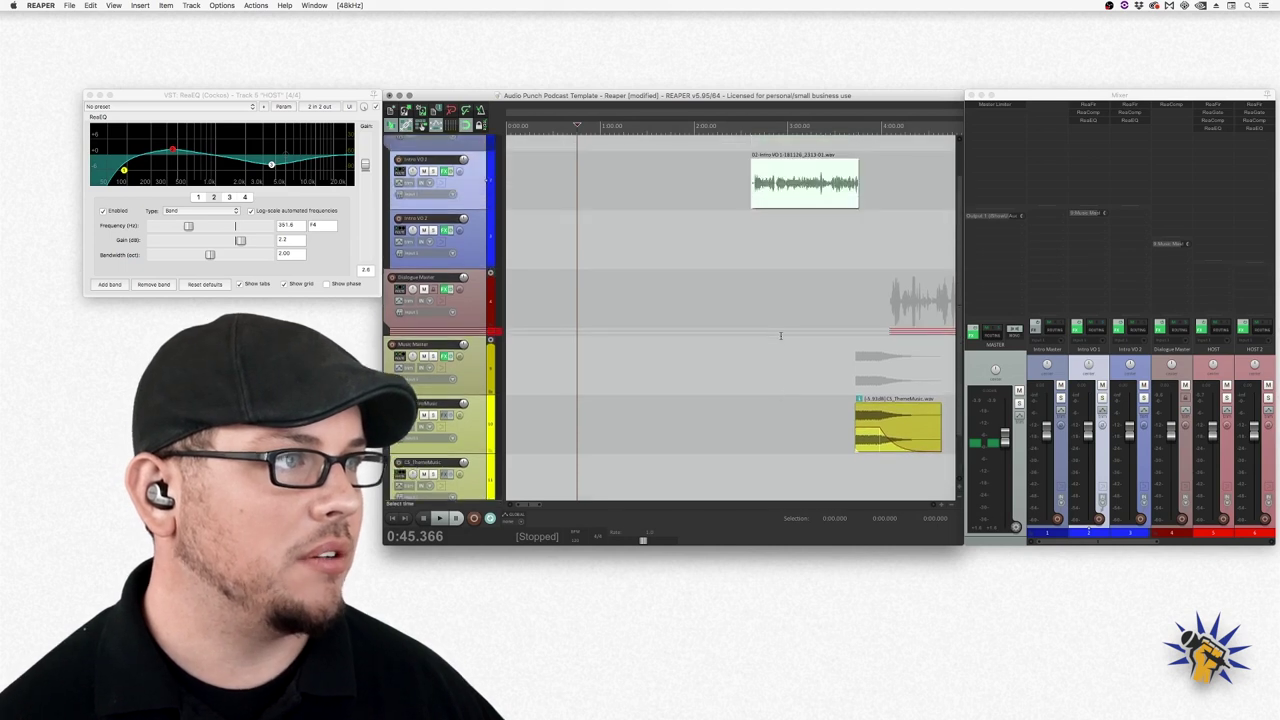
{"action": "scroll", "coordinate": [714, 343], "scroll_direction": "right", "scroll_amount": 1}
{"action": "scroll", "coordinate": [706, 354], "scroll_direction": "down", "scroll_amount": 2}
{"action": "scroll", "coordinate": [703, 345], "scroll_direction": "up", "scroll_amount": 2}
{"action": "scroll", "coordinate": [703, 345], "scroll_direction": "right", "scroll_amount": 1}
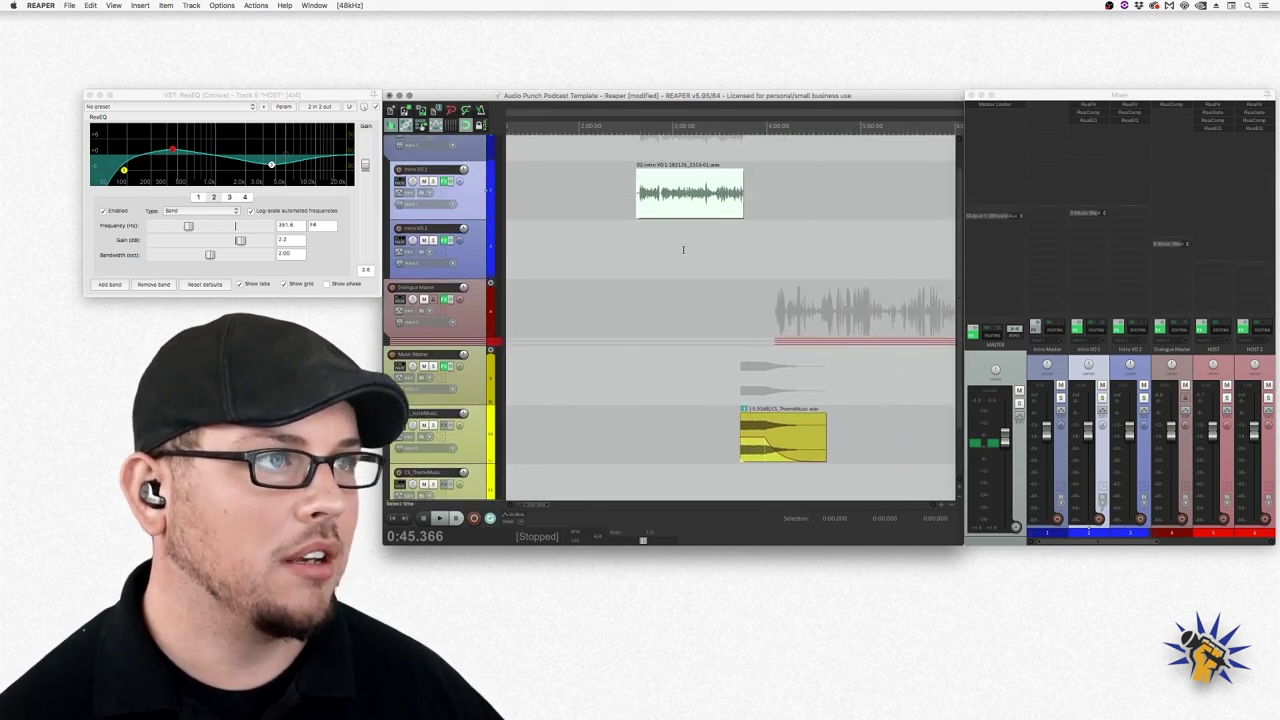
{"action": "left_click_drag", "start_coordinate": [728, 211], "coordinate": [629, 482]}
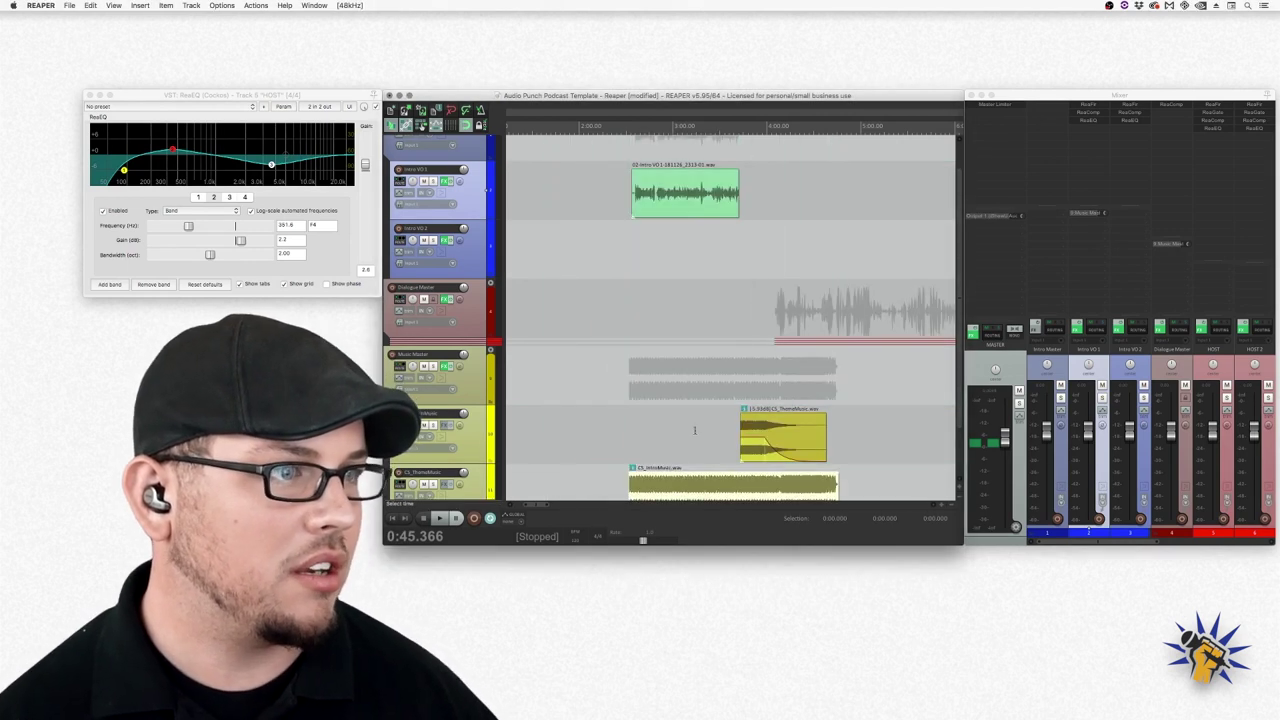
{"action": "left_click_drag", "start_coordinate": [836, 450], "coordinate": [743, 447]}
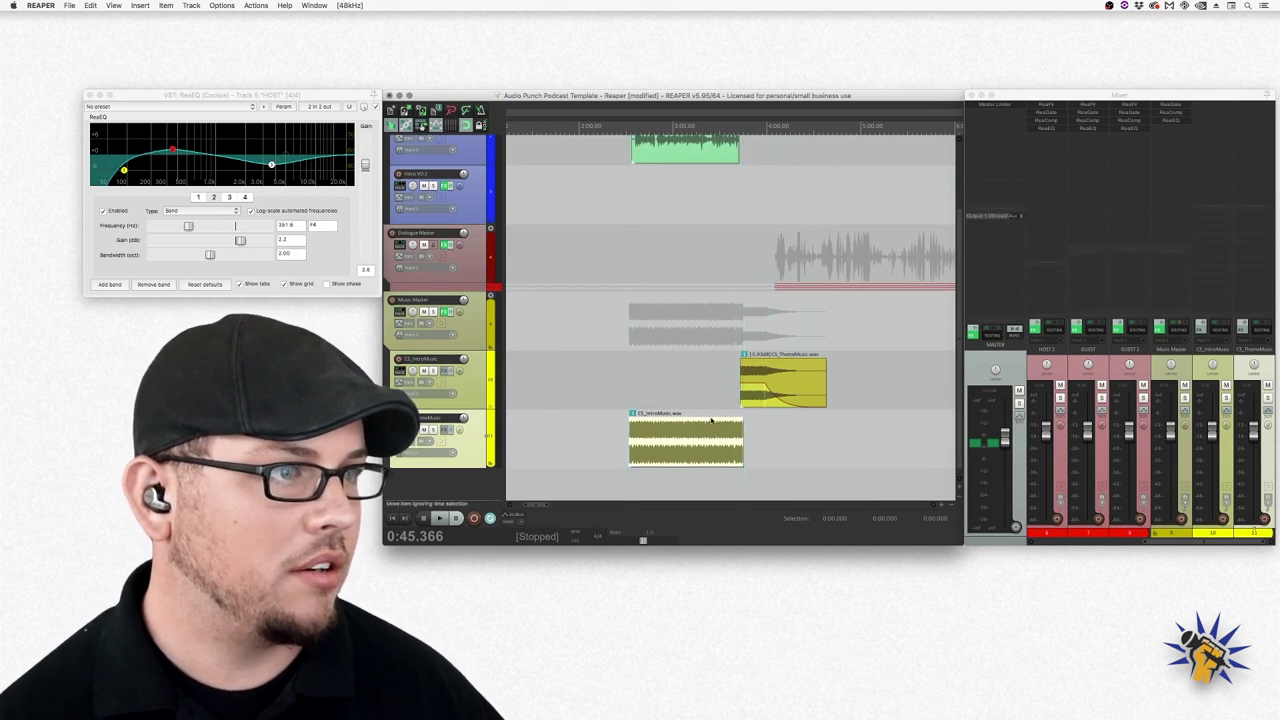
{"action": "left_click", "coordinate": [710, 423]}
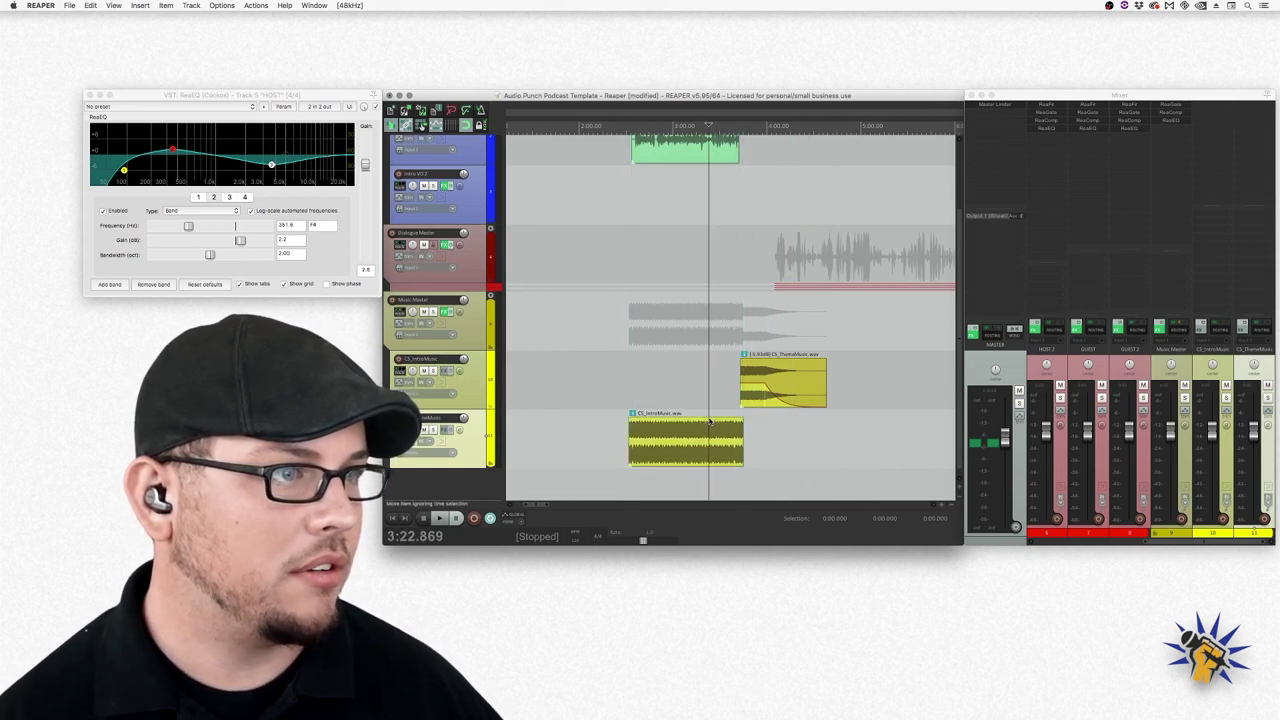
{"action": "mouse_move", "coordinate": [710, 423]}
{"action": "left_mouse_down"}
{"action": "mouse_move", "coordinate": [712, 437]}
{"action": "mouse_move", "coordinate": [735, 421]}
{"action": "left_mouse_up"}
- Give the intro music's fade-out the last curve shape in the fade-shape menu
{"action": "scroll", "coordinate": [740, 440], "scroll_direction": "up", "scroll_amount": 1}
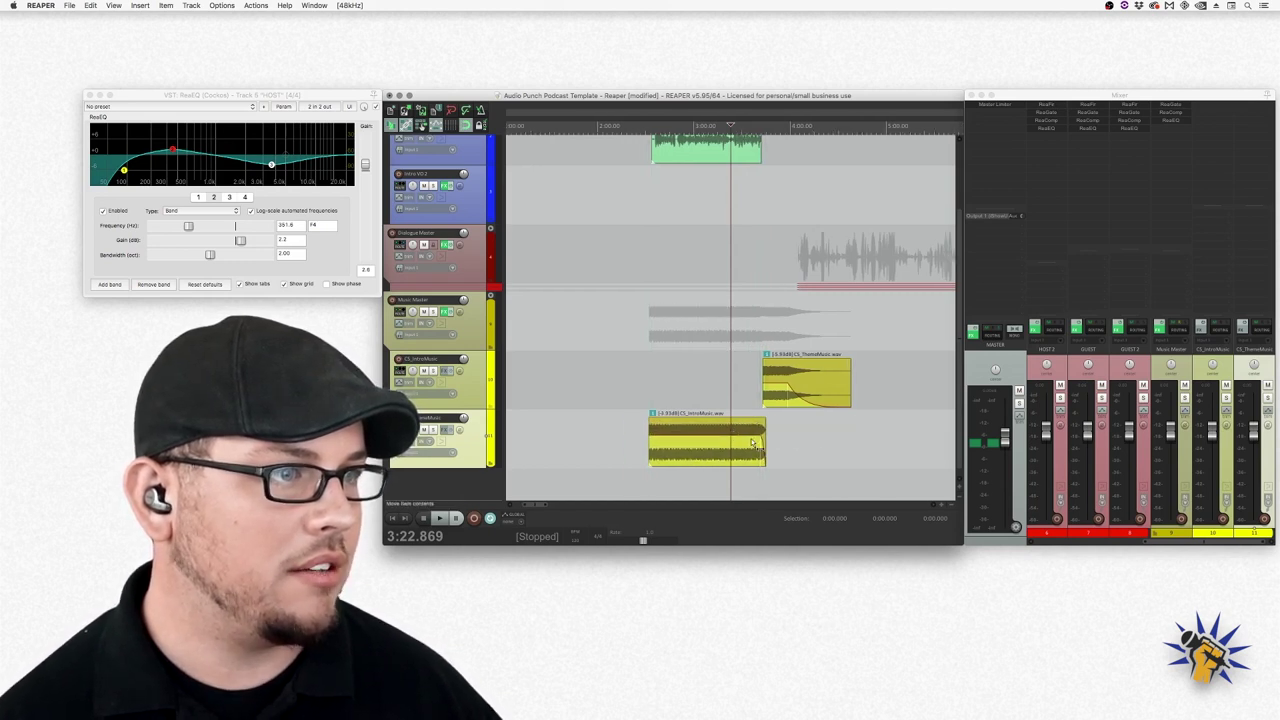
{"action": "scroll", "coordinate": [765, 438], "scroll_direction": "up", "scroll_amount": 5}
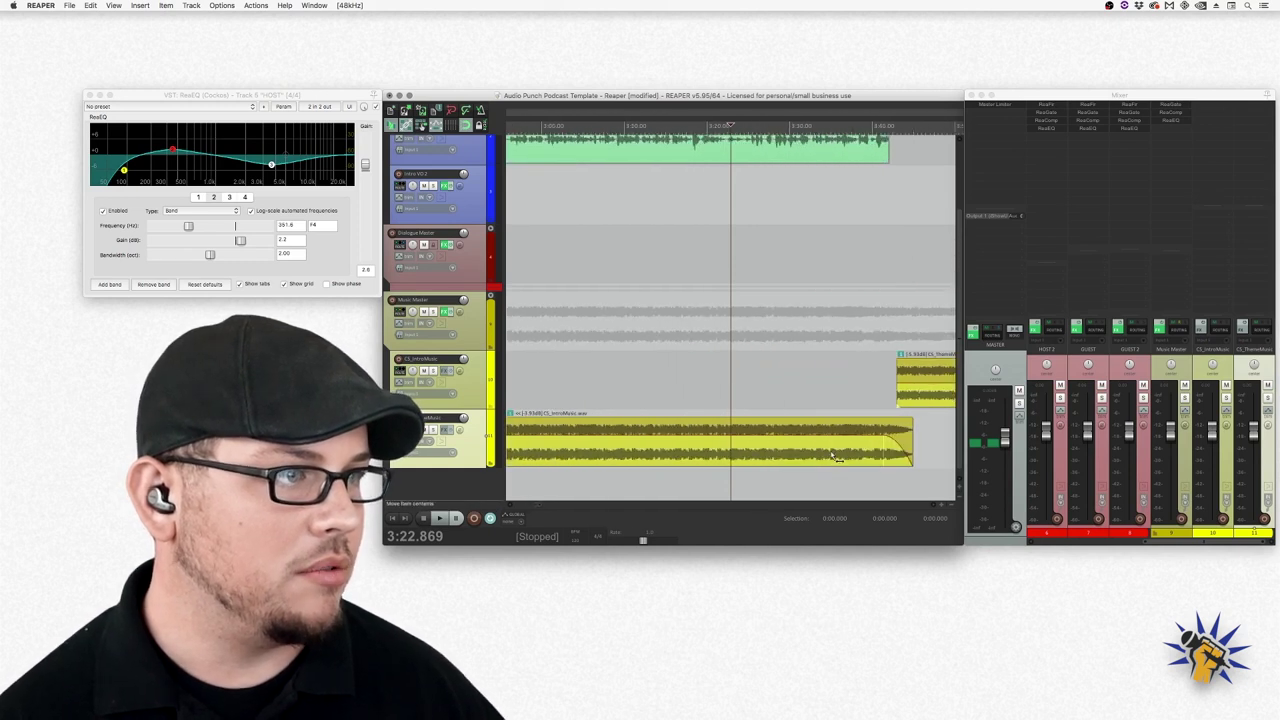
{"action": "right_click", "coordinate": [806, 448]}
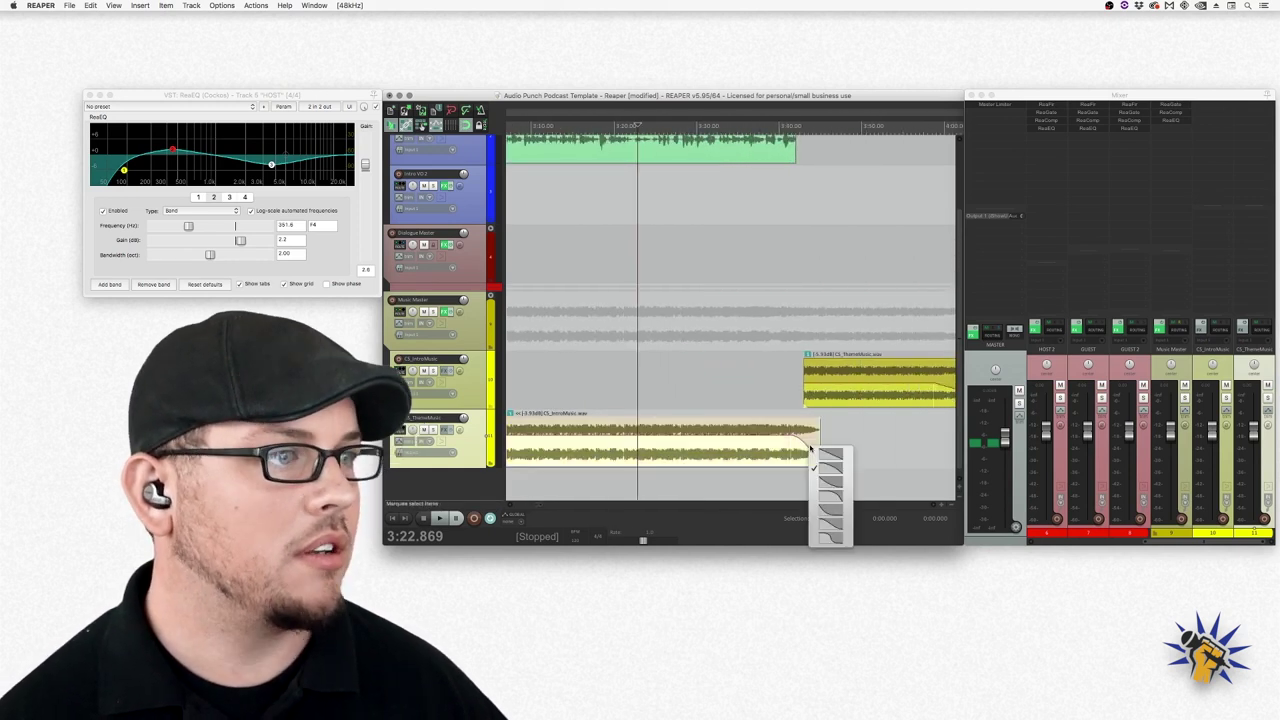
{"action": "left_click", "coordinate": [850, 541]}
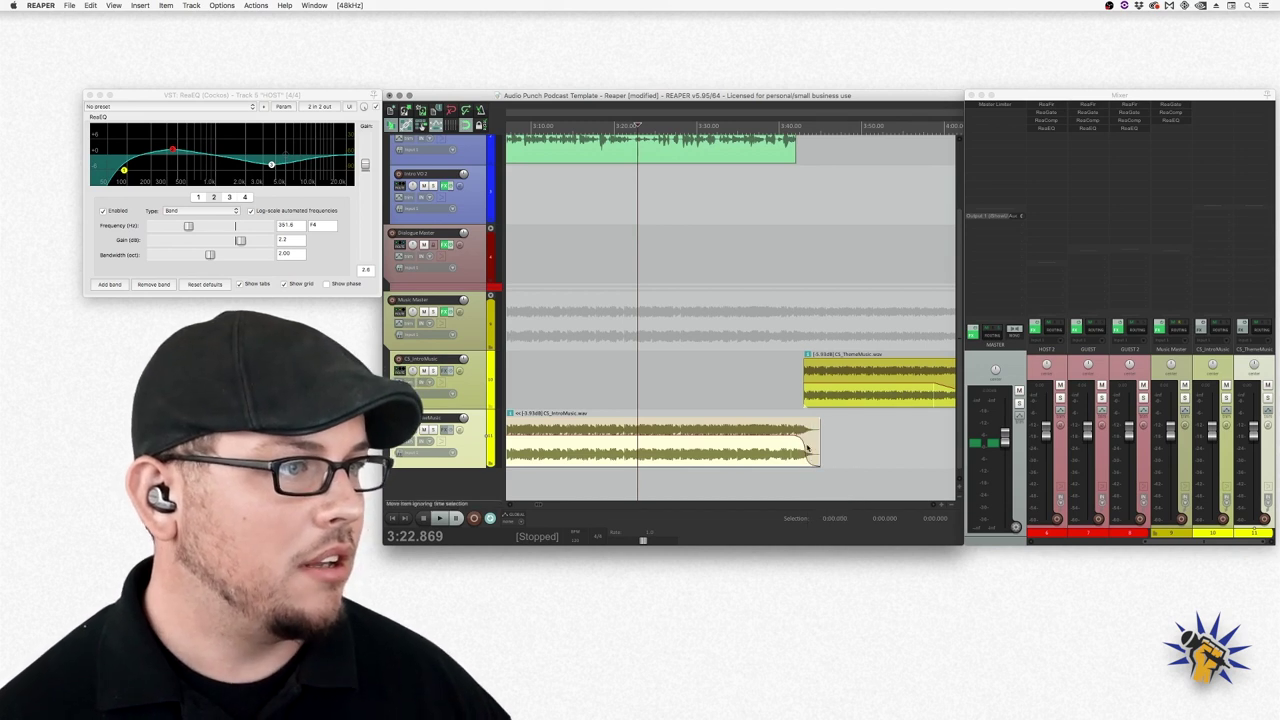
{"action": "scroll", "coordinate": [815, 455], "scroll_direction": "up", "scroll_amount": 4}
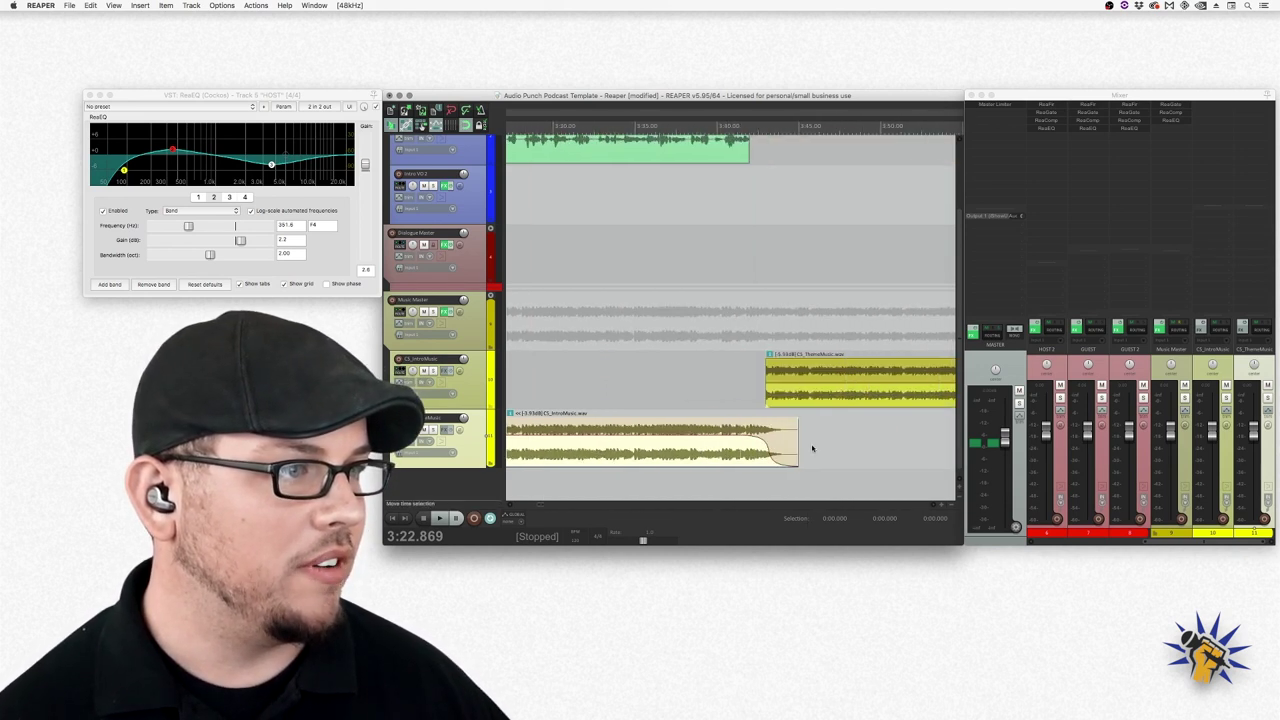
{"action": "scroll", "coordinate": [768, 436], "scroll_direction": "down", "scroll_amount": 4}
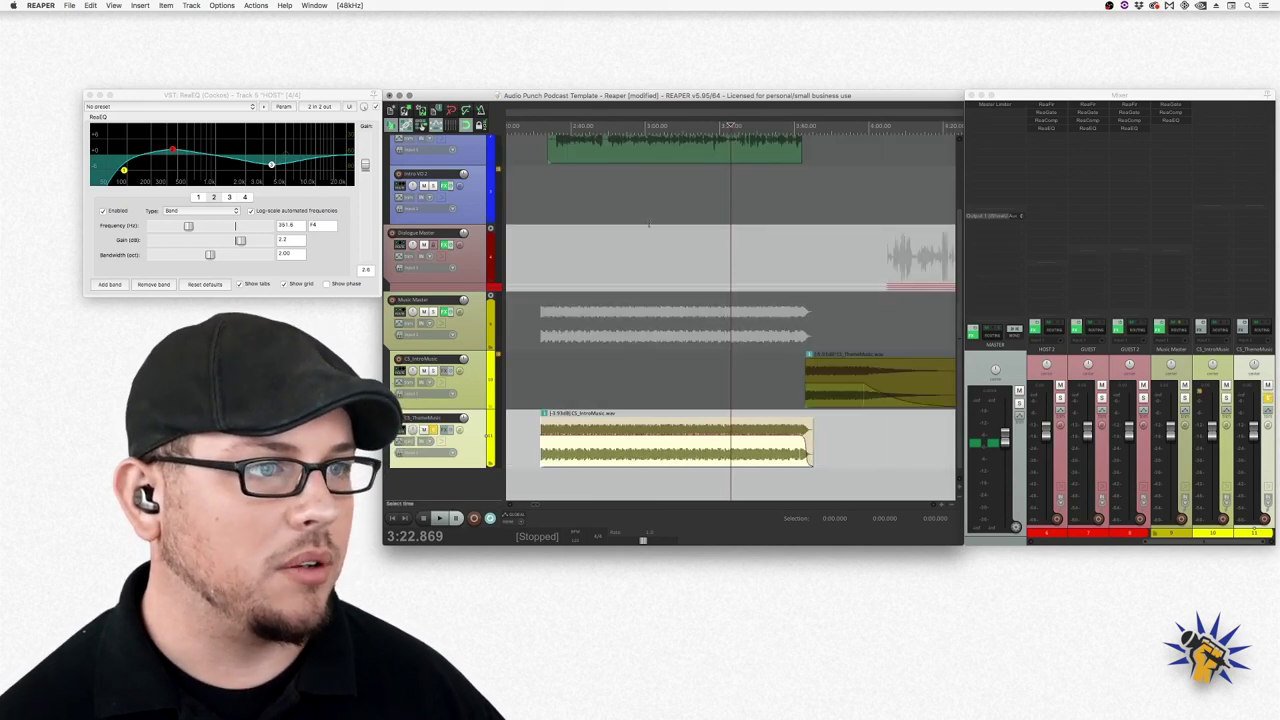
- Play the intro music transition from about 2:39, stop, then put the play position back at 2:32
{"action": "left_click", "coordinate": [567, 126]}
{"action": "key", "text": "space"}
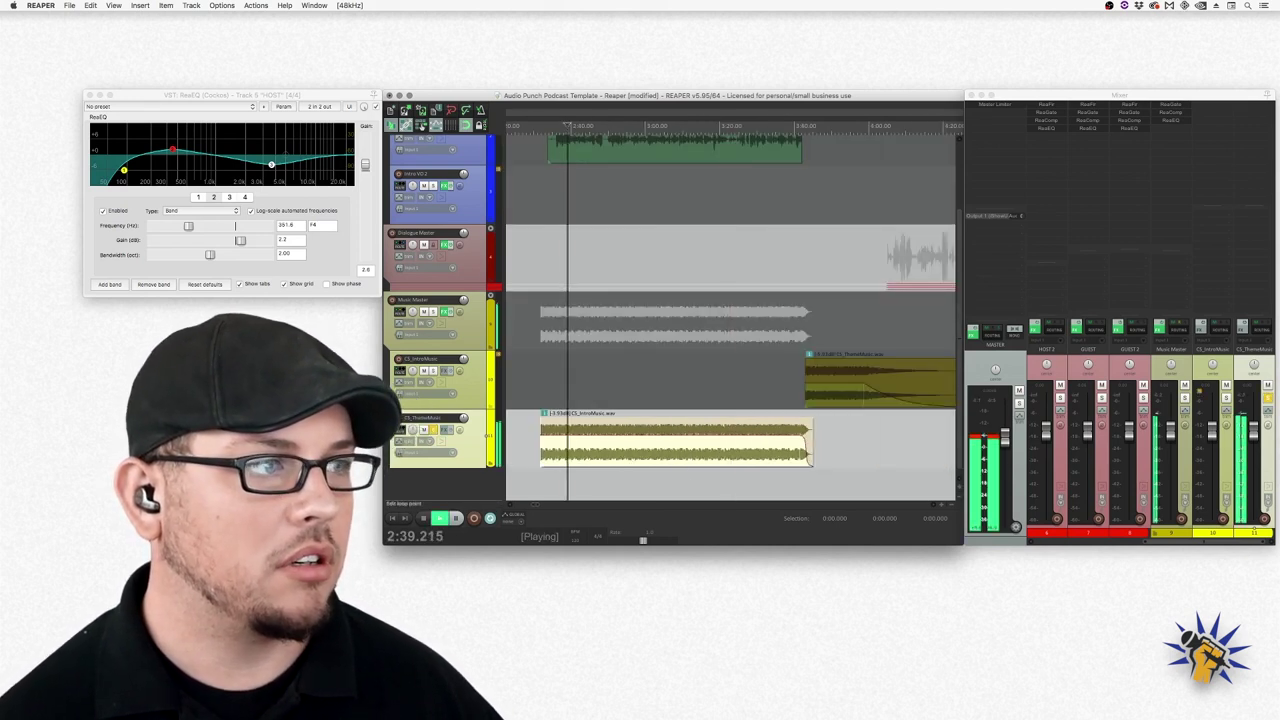
{"action": "key", "text": "space"}
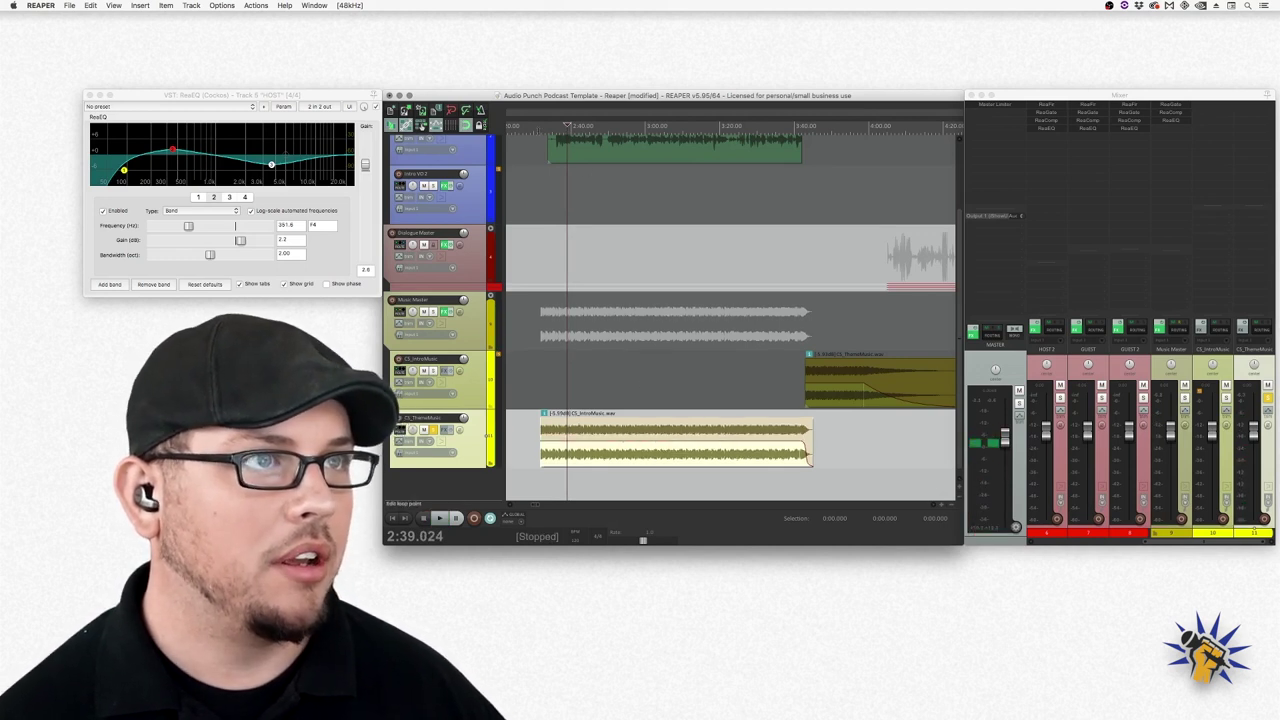
{"action": "left_click", "coordinate": [541, 126]}
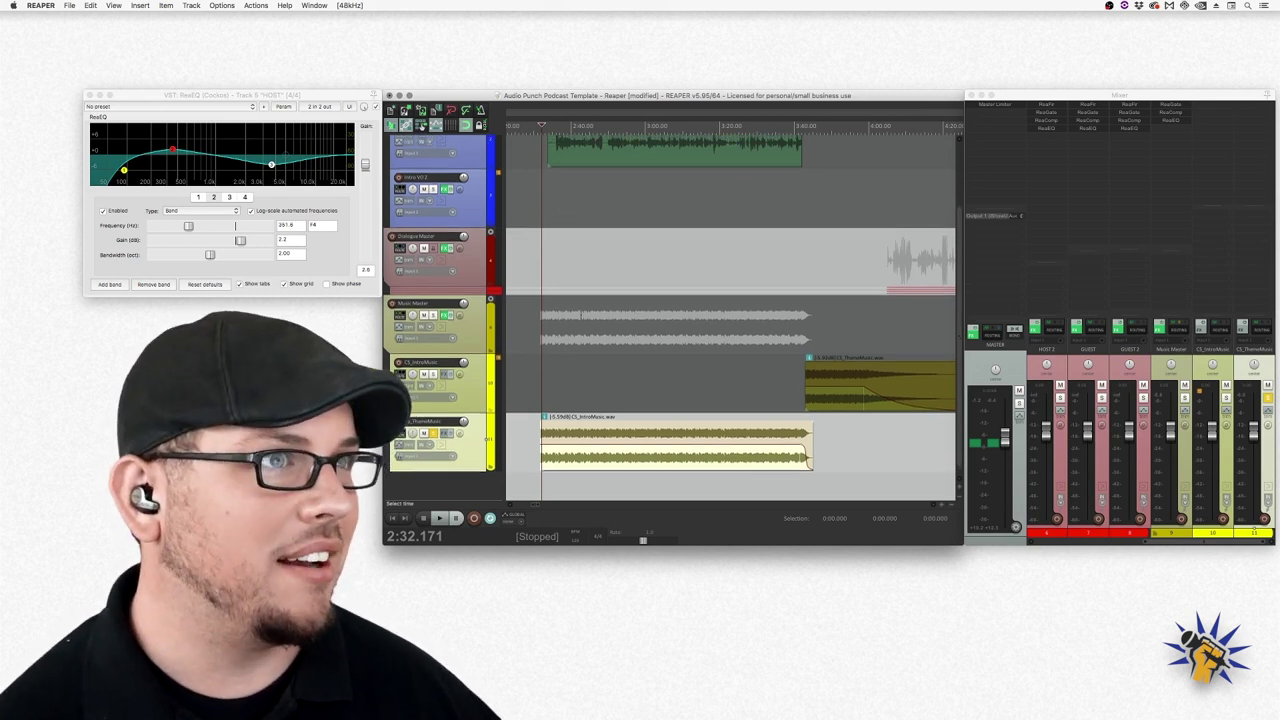
{"action": "scroll", "coordinate": [706, 267], "scroll_direction": "up", "scroll_amount": 3}
- Trim the start of the Intro VO 1 clip and shift the intro music items slightly later
{"action": "scroll", "coordinate": [706, 267], "scroll_direction": "up", "scroll_amount": 3}
{"action": "scroll", "coordinate": [706, 267], "scroll_direction": "right", "scroll_amount": 3}
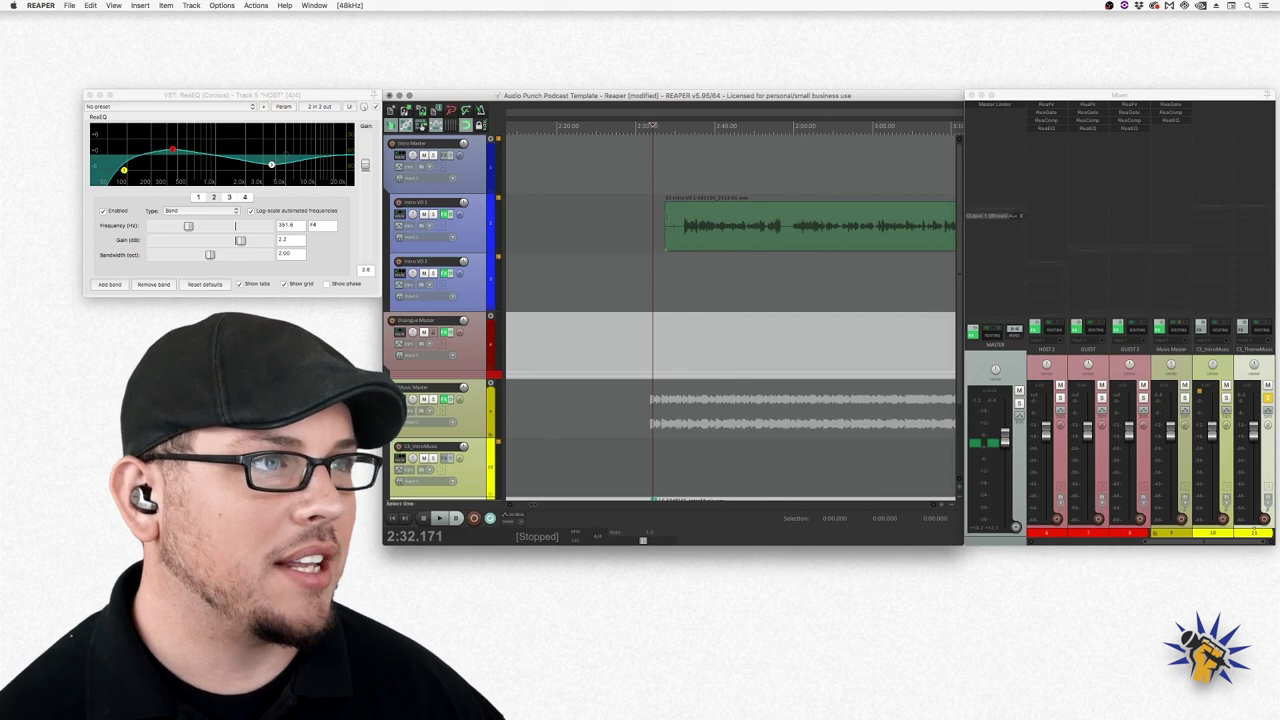
{"action": "left_click_drag", "start_coordinate": [666, 230], "coordinate": [681, 232]}
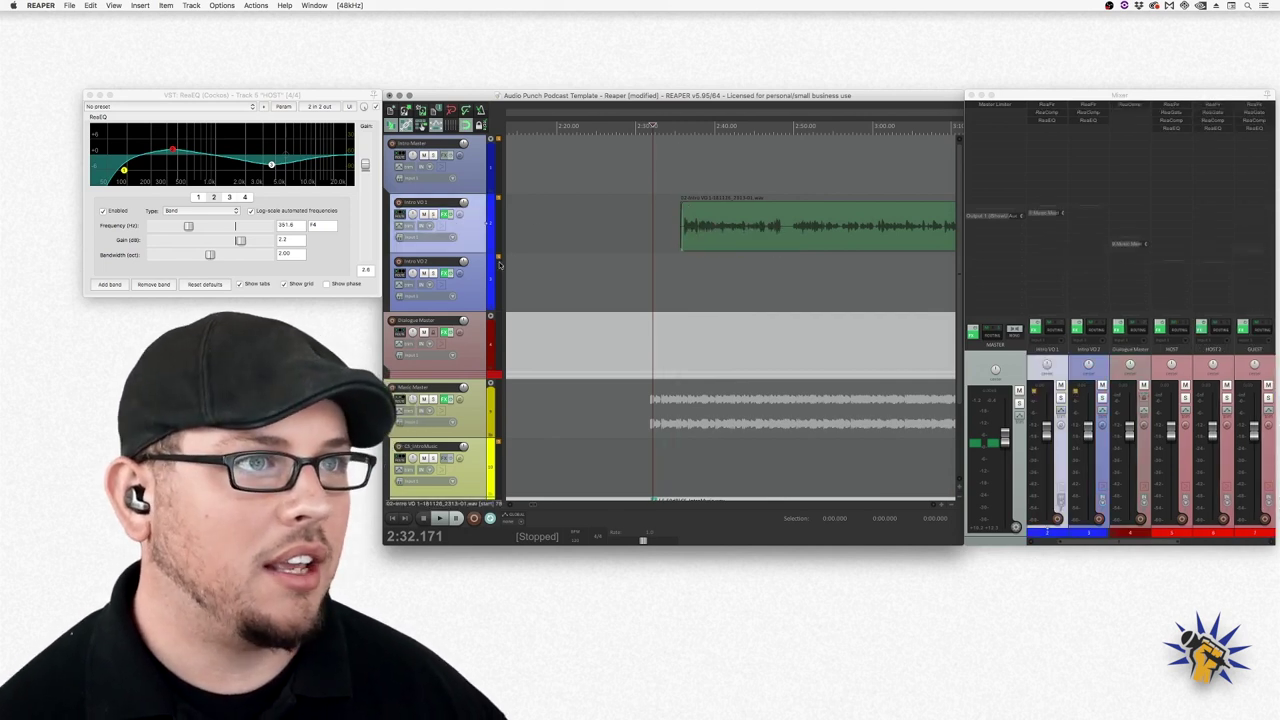
{"action": "scroll", "coordinate": [494, 381], "scroll_direction": "down", "scroll_amount": 2}
{"action": "left_click", "coordinate": [666, 148]}
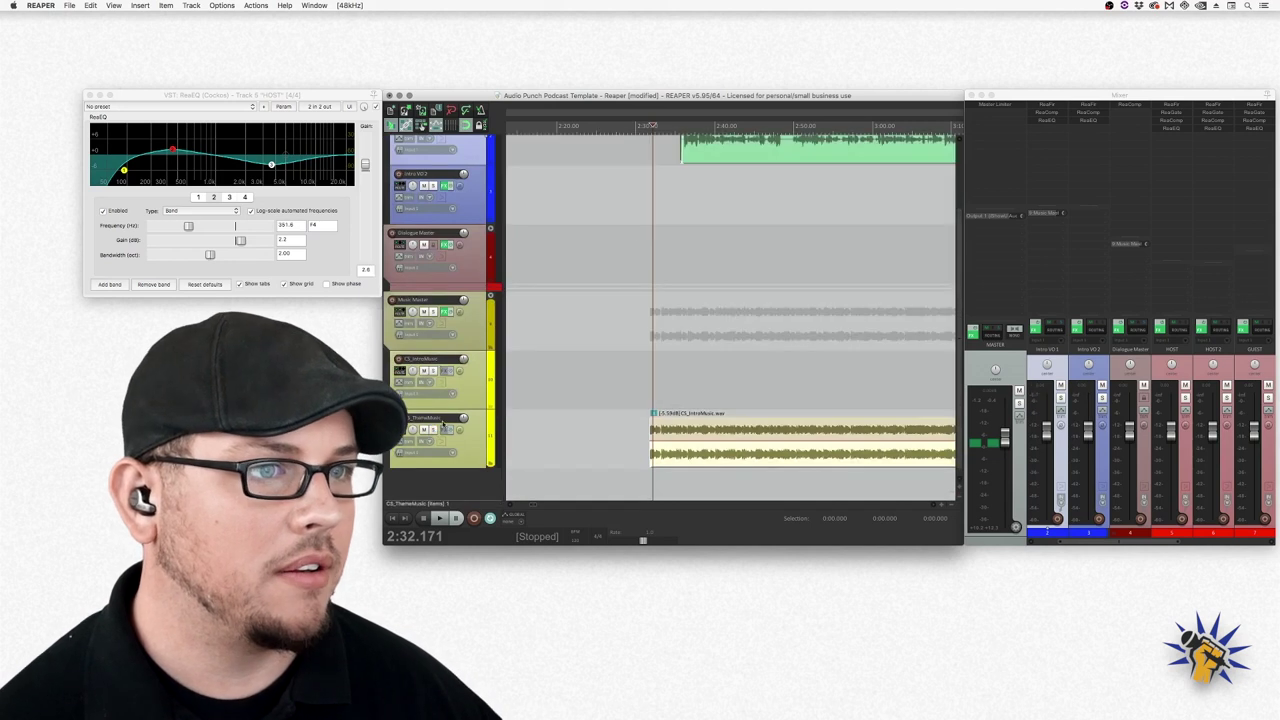
{"action": "left_click_drag", "start_coordinate": [708, 464], "coordinate": [734, 465]}
- Play the opening from the intro music's start twice to audition it, stopping at 2:34.713
{"action": "left_click", "coordinate": [680, 126]}
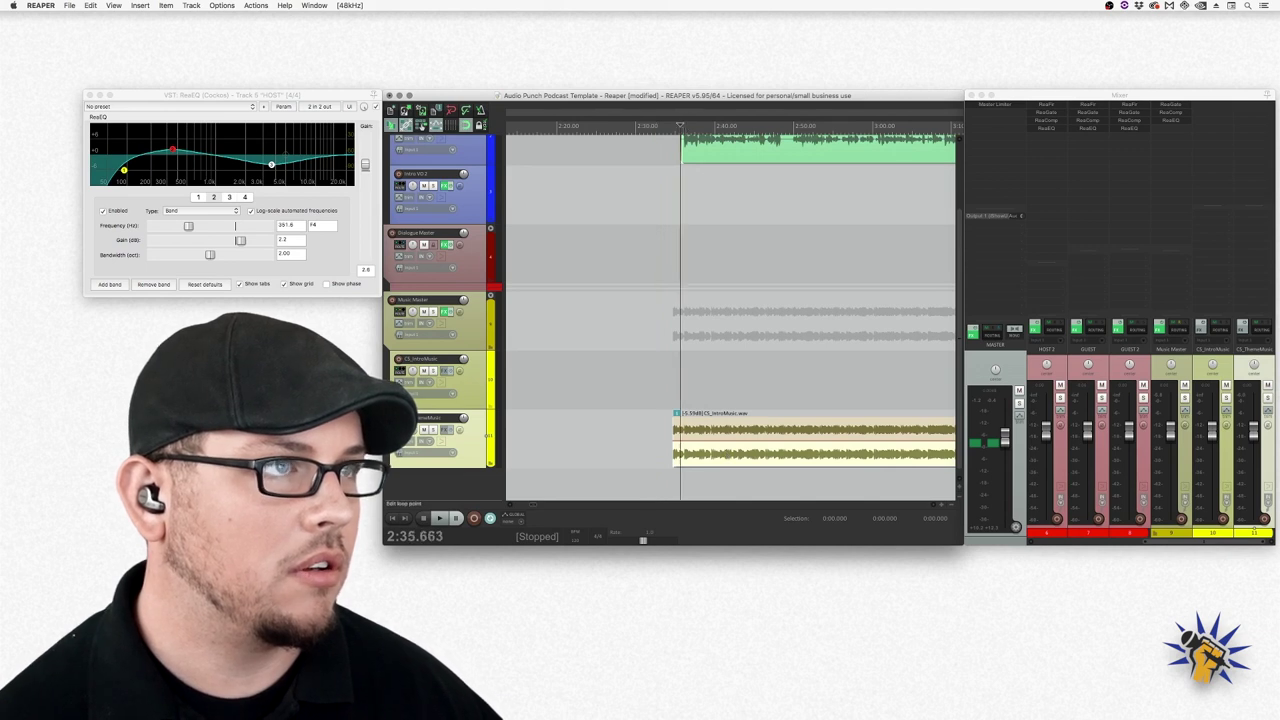
{"action": "key", "text": "space"}
{"action": "left_click", "coordinate": [663, 126]}
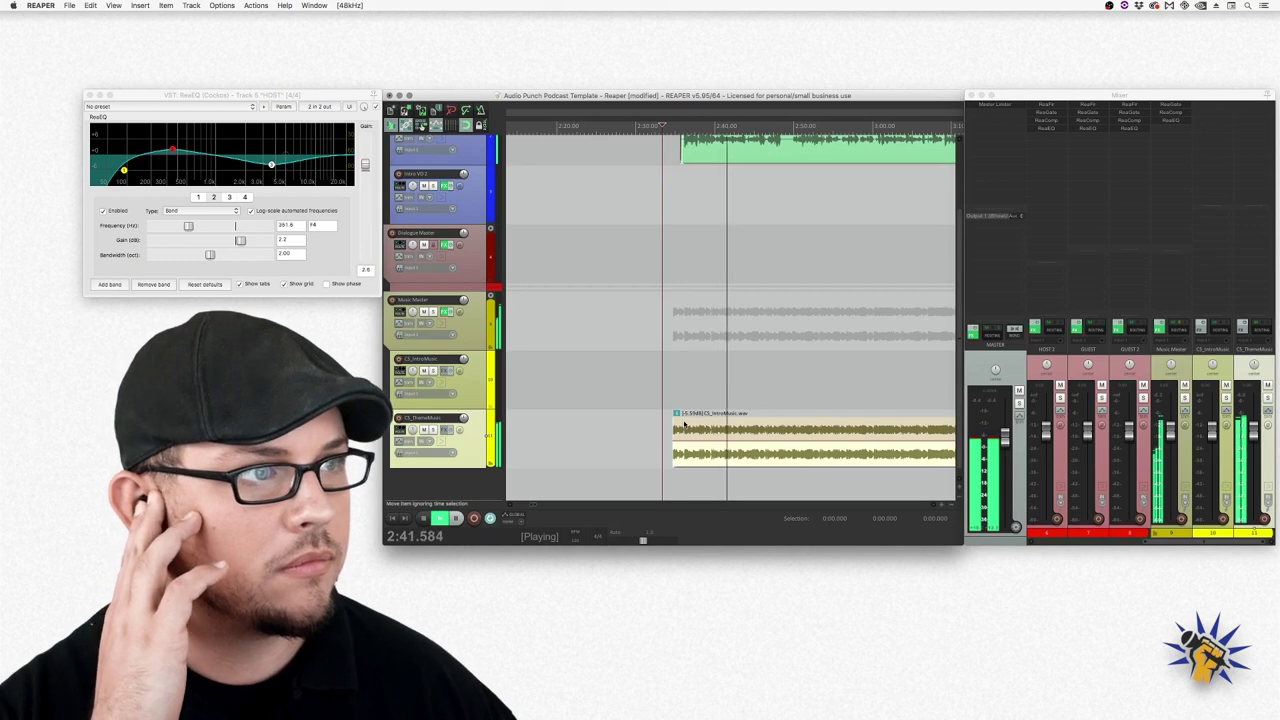
{"action": "key", "text": "space"}
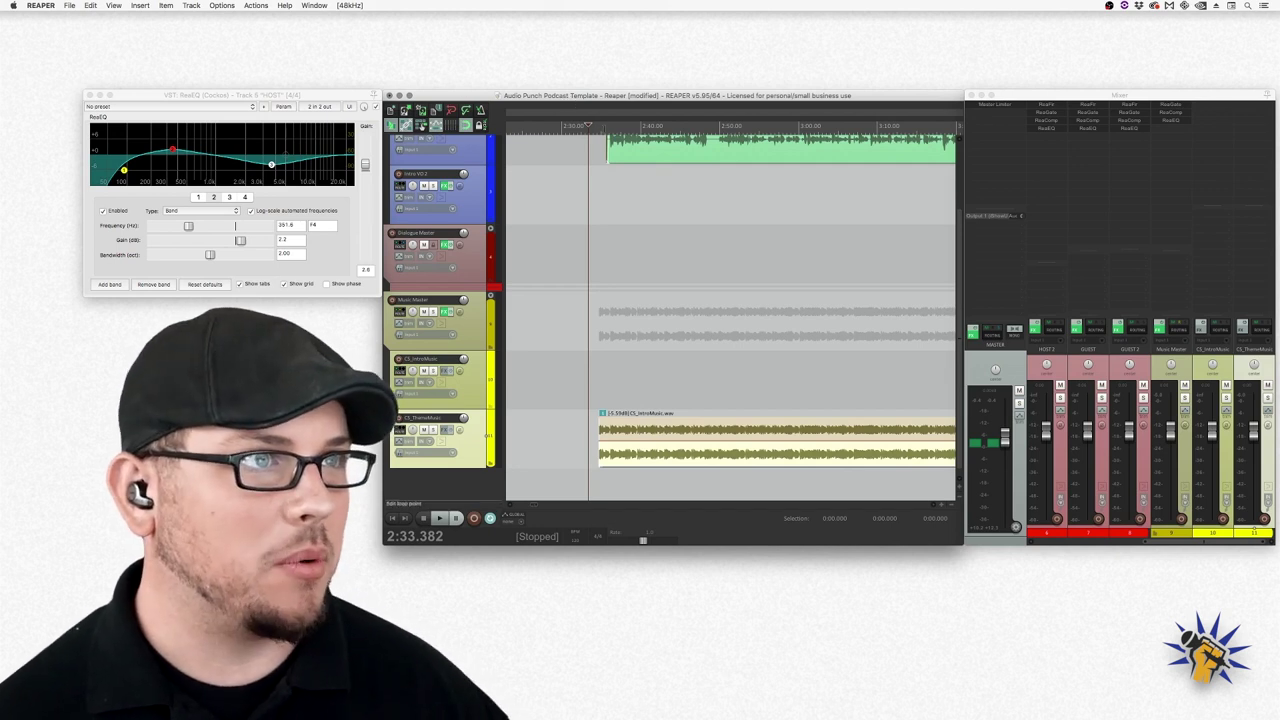
{"action": "key", "text": "space"}
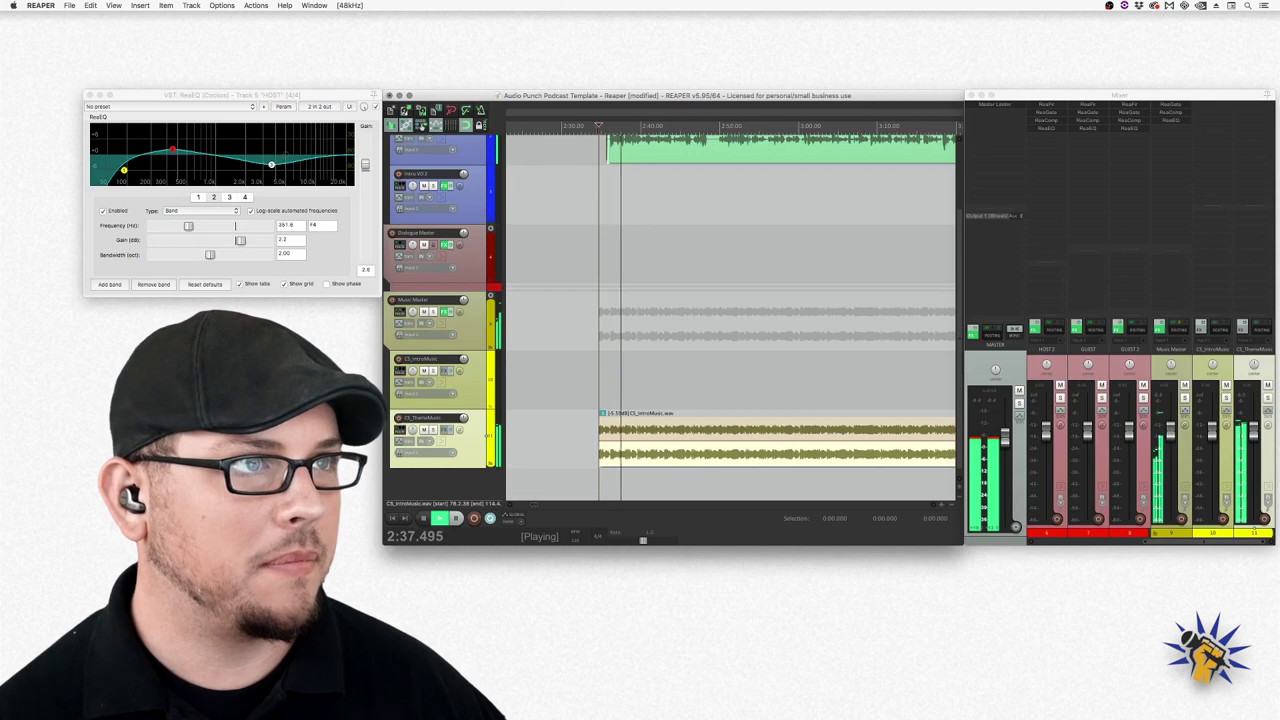
{"action": "key", "text": "space"}
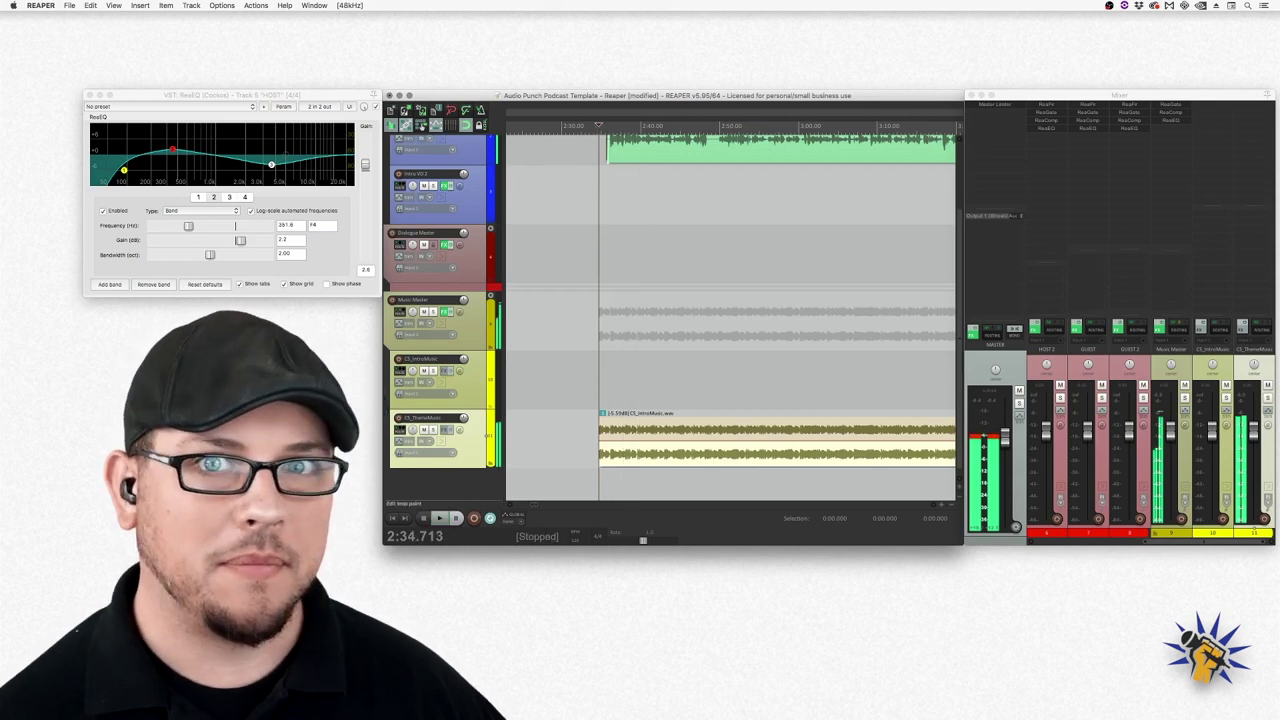
{"action": "scroll", "coordinate": [678, 341], "scroll_direction": "down", "scroll_amount": 3}
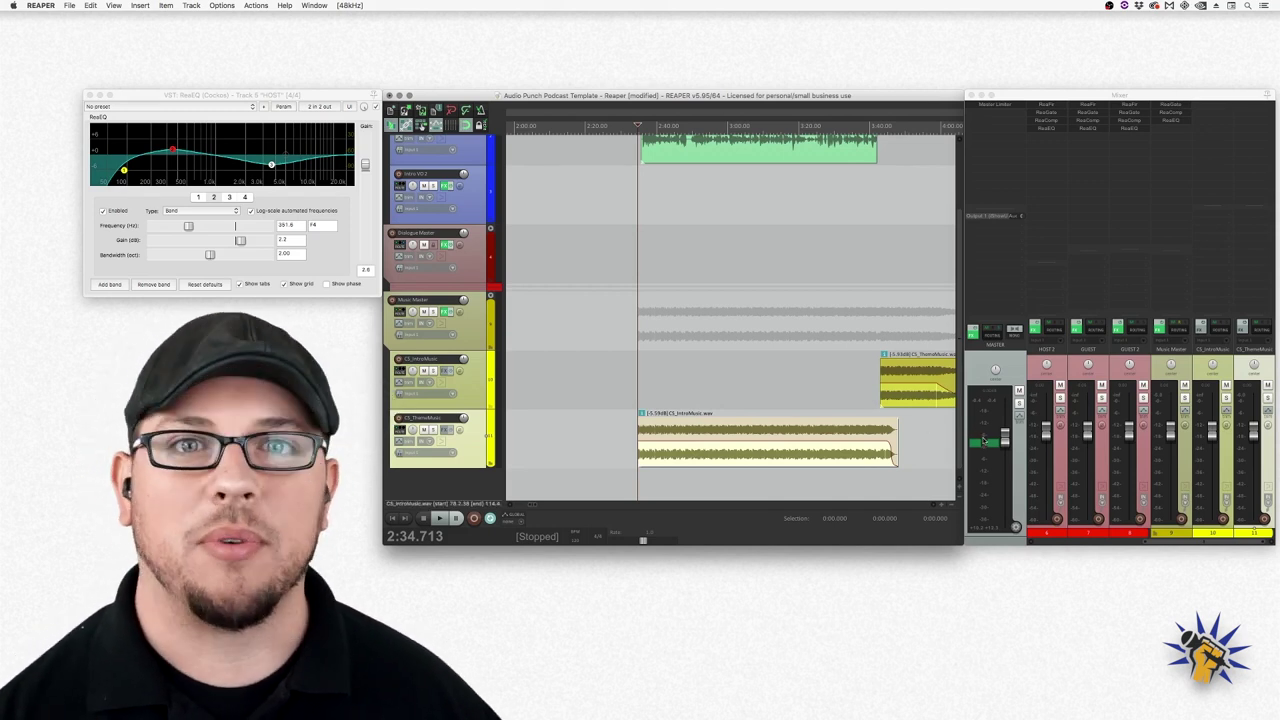
- Play from just before 3:40.5 to hear CS_IntroMusic fade into ThemeMusic.wav, stopping at 3:41.163
{"action": "scroll", "coordinate": [730, 300], "scroll_direction": "right", "scroll_amount": 5}
{"action": "left_click", "coordinate": [698, 125]}
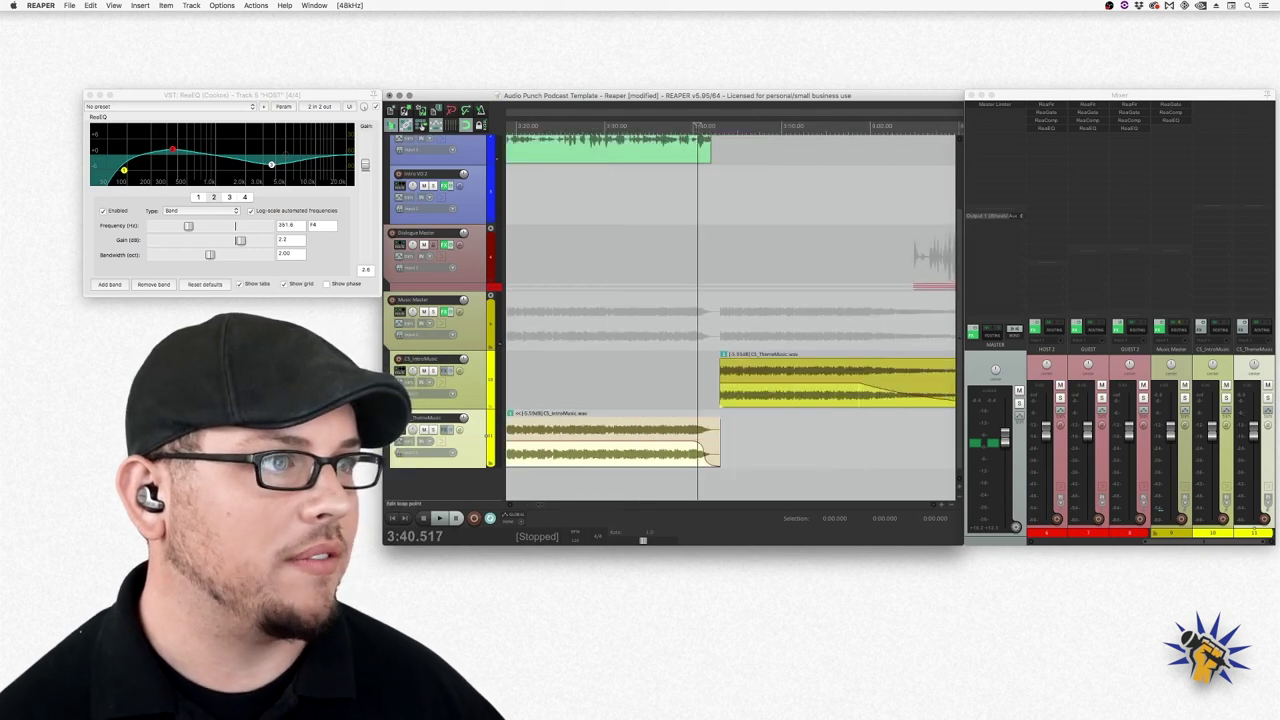
{"action": "key", "text": "space"}
{"action": "scroll", "coordinate": [641, 144], "scroll_direction": "up", "scroll_amount": 2}
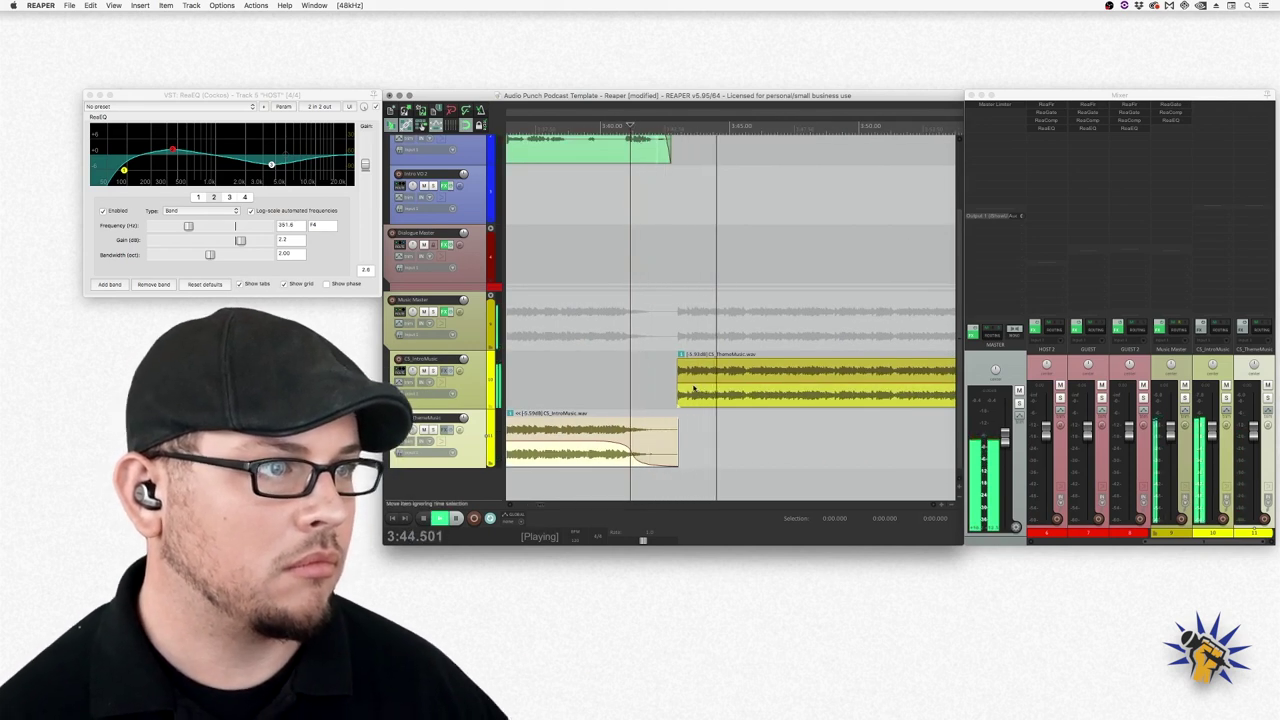
{"action": "left_click", "coordinate": [640, 425]}
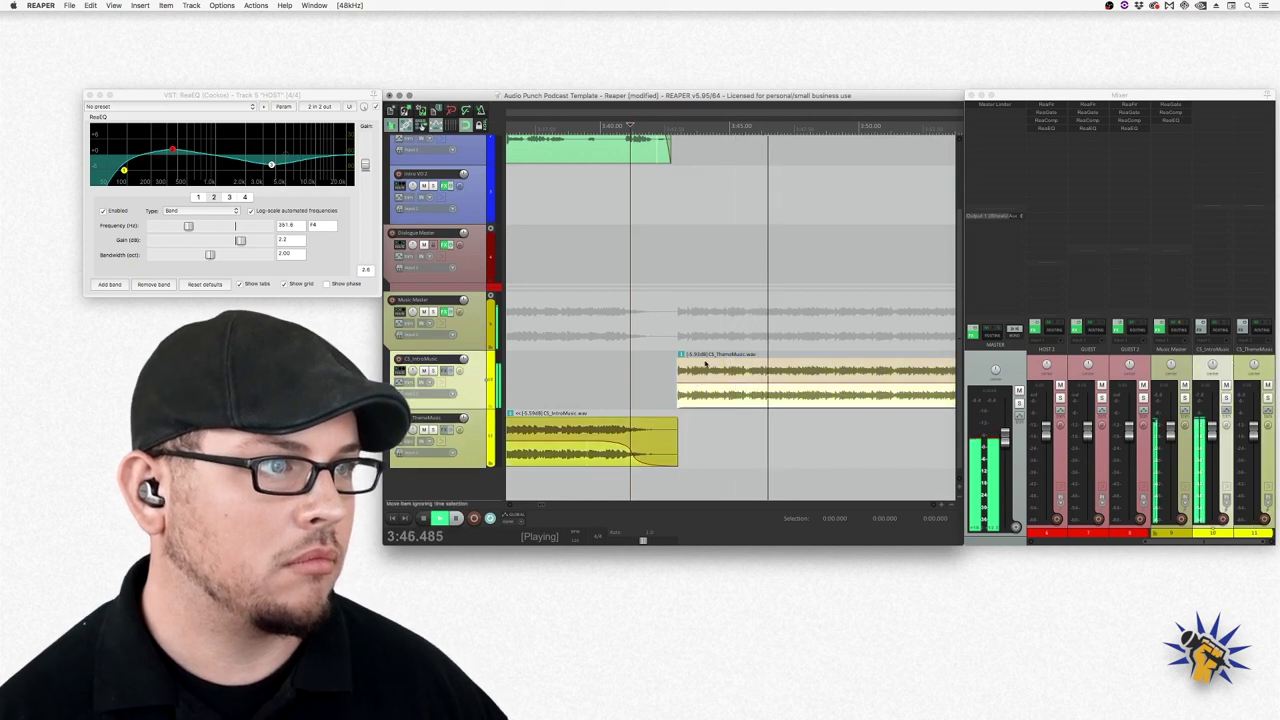
{"action": "key", "text": "space"}
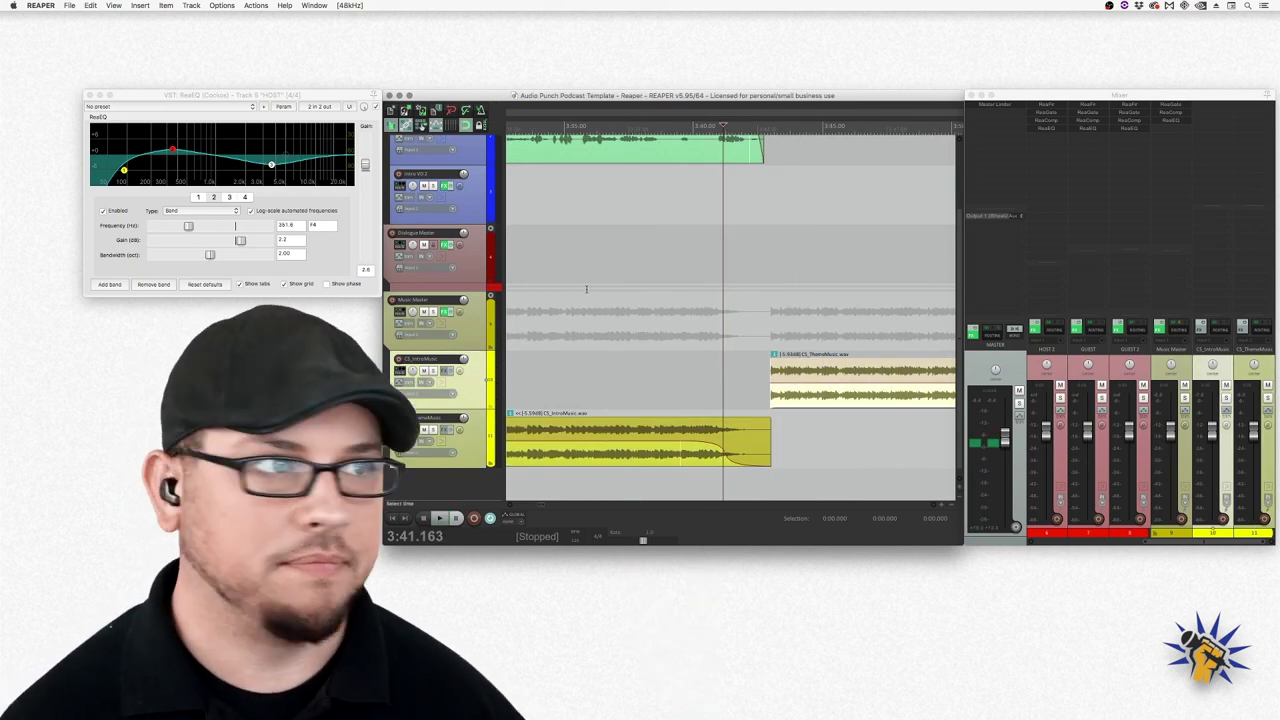
{"action": "scroll", "coordinate": [683, 338], "scroll_direction": "down", "scroll_amount": 3}
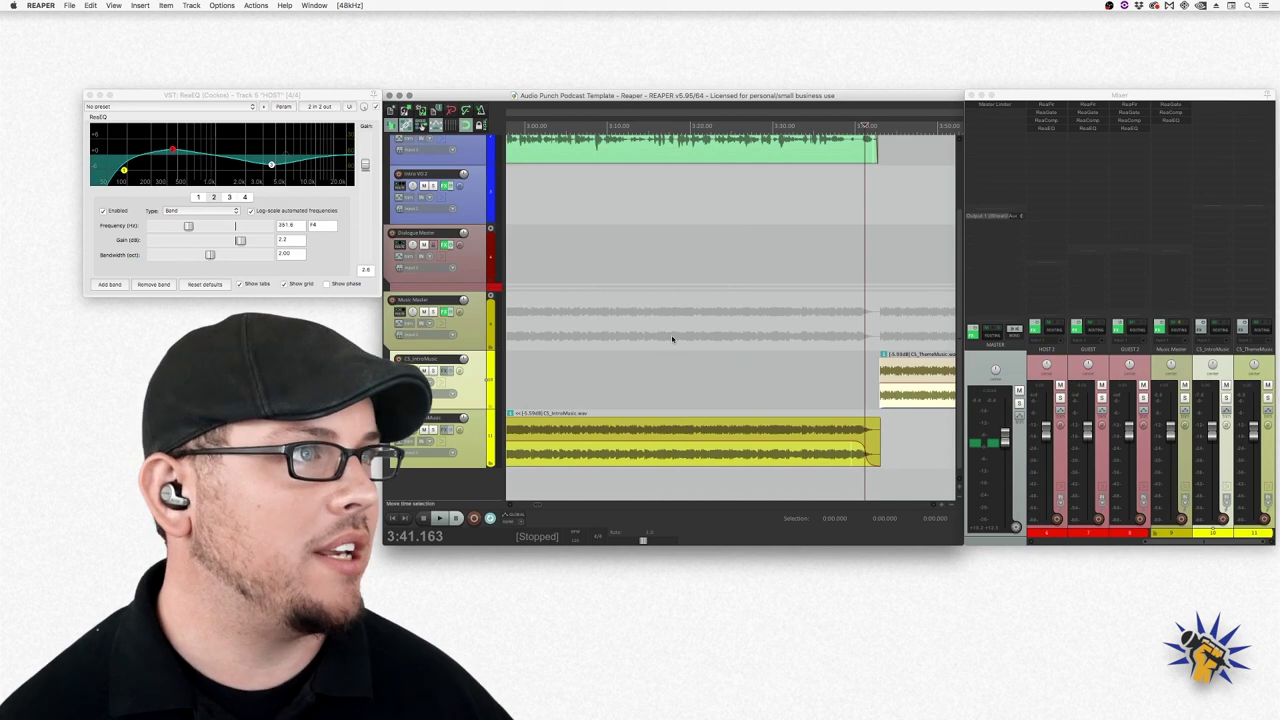
{"action": "scroll", "coordinate": [679, 319], "scroll_direction": "up", "scroll_amount": 3}
{"action": "scroll", "coordinate": [679, 319], "scroll_direction": "right", "scroll_amount": 3}
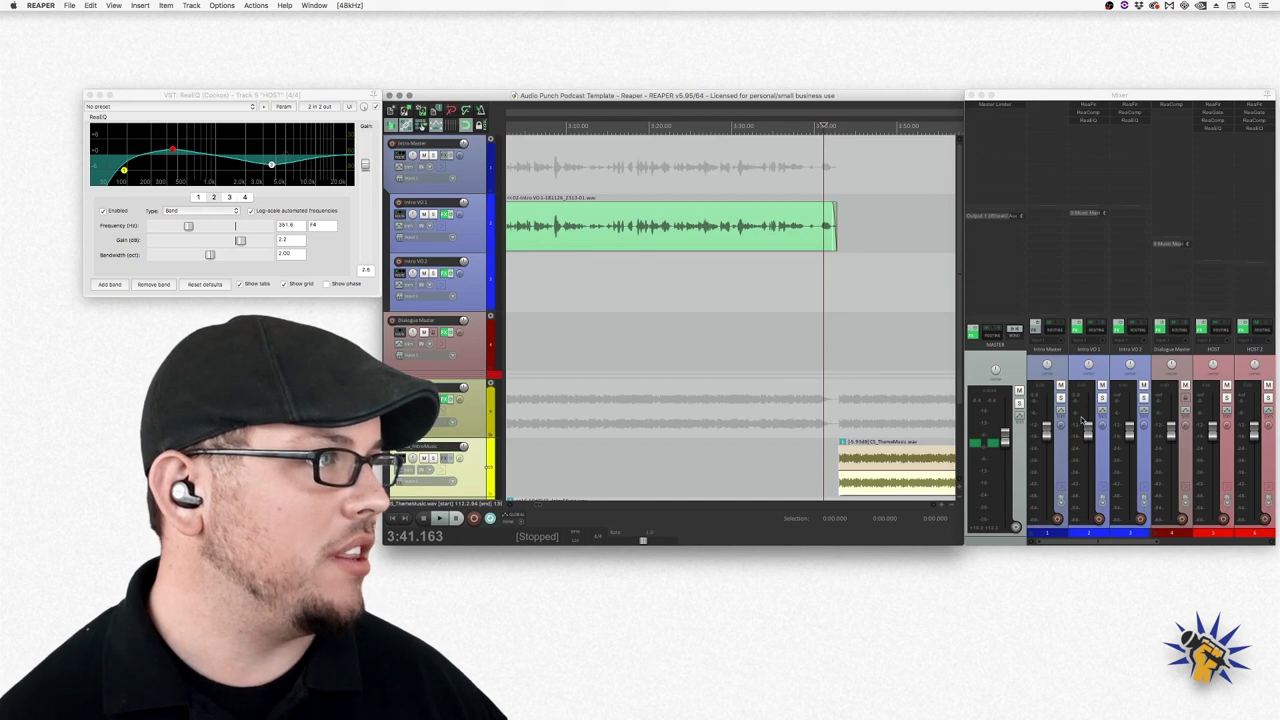
- Lower the Music Master ReaComp threshold during playback so the music ducks under the intro voiceover
{"action": "scroll", "coordinate": [1081, 415], "scroll_direction": "right", "scroll_amount": 5}
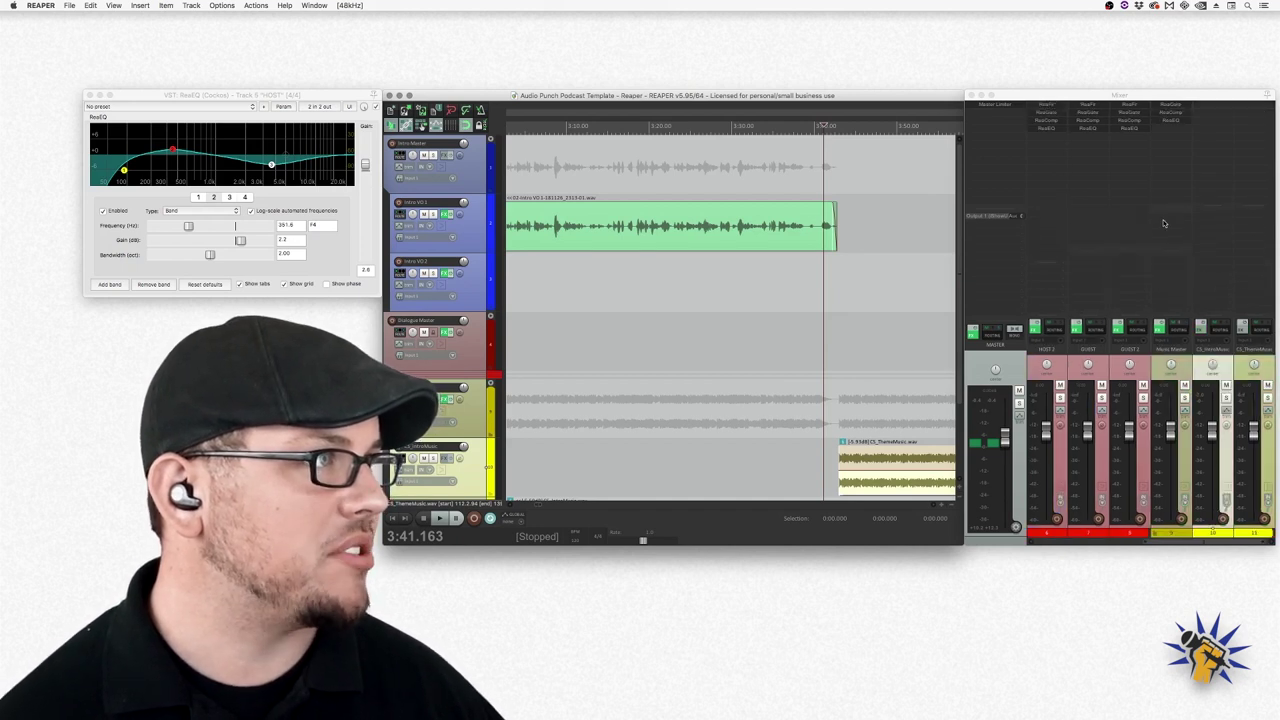
{"action": "left_click", "coordinate": [1170, 113]}
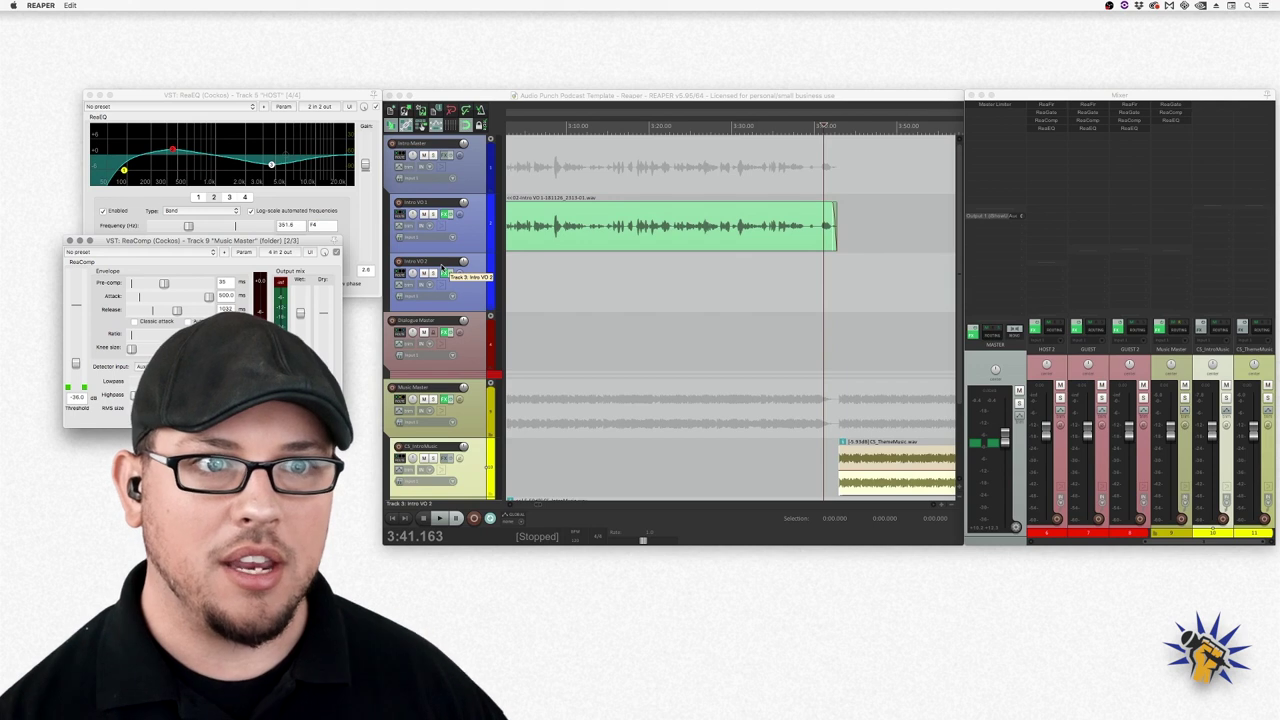
{"action": "scroll", "coordinate": [488, 466], "scroll_direction": "left", "scroll_amount": 5}
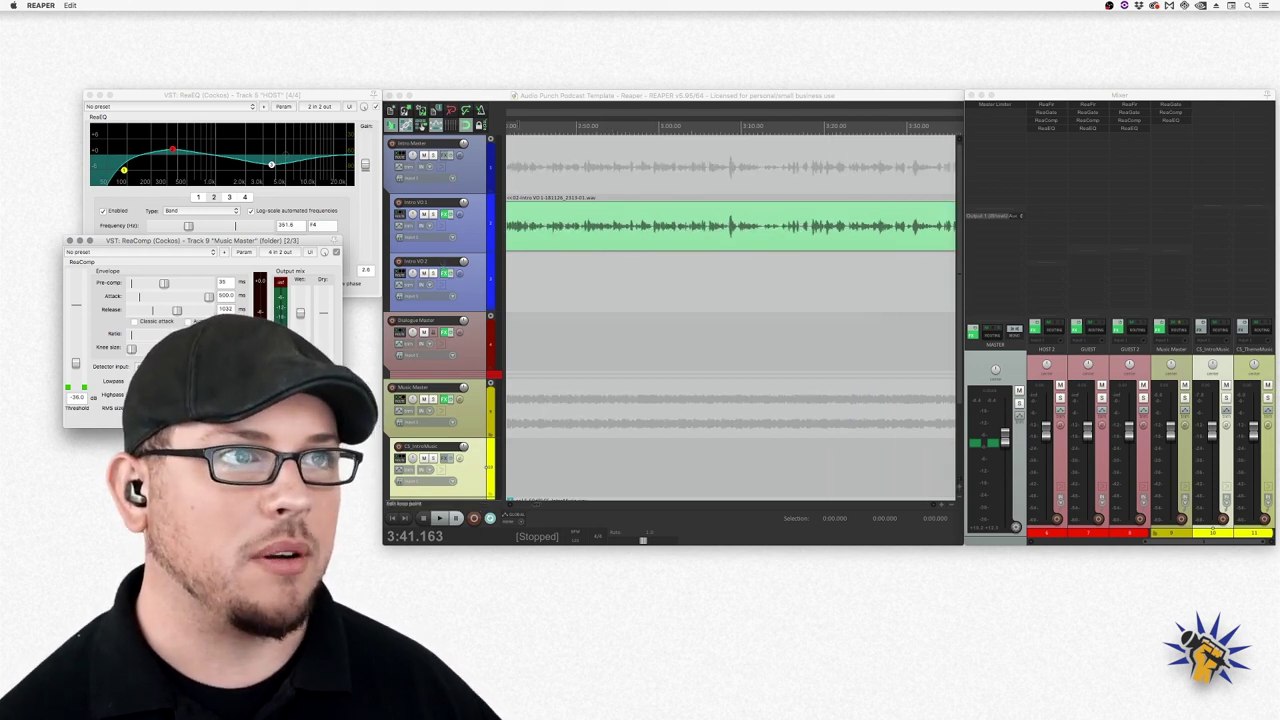
{"action": "left_click", "coordinate": [522, 460]}
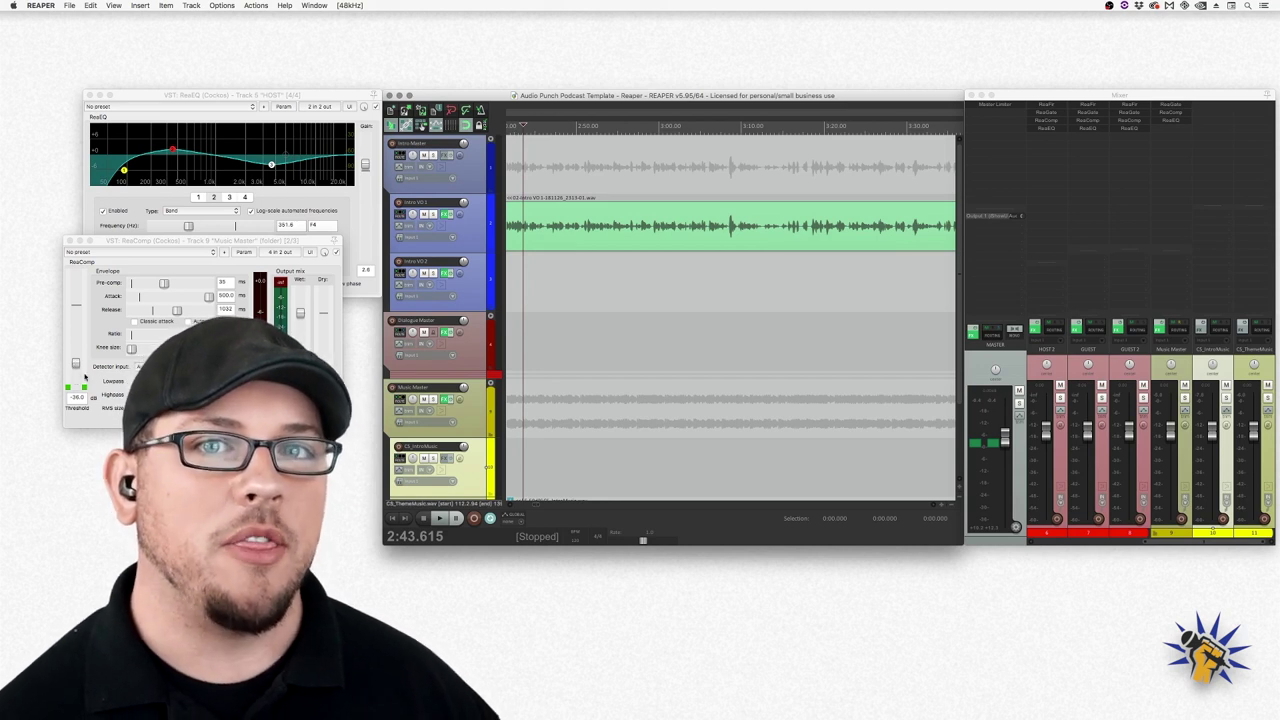
{"action": "scroll", "coordinate": [488, 466], "scroll_direction": "left", "scroll_amount": 7}
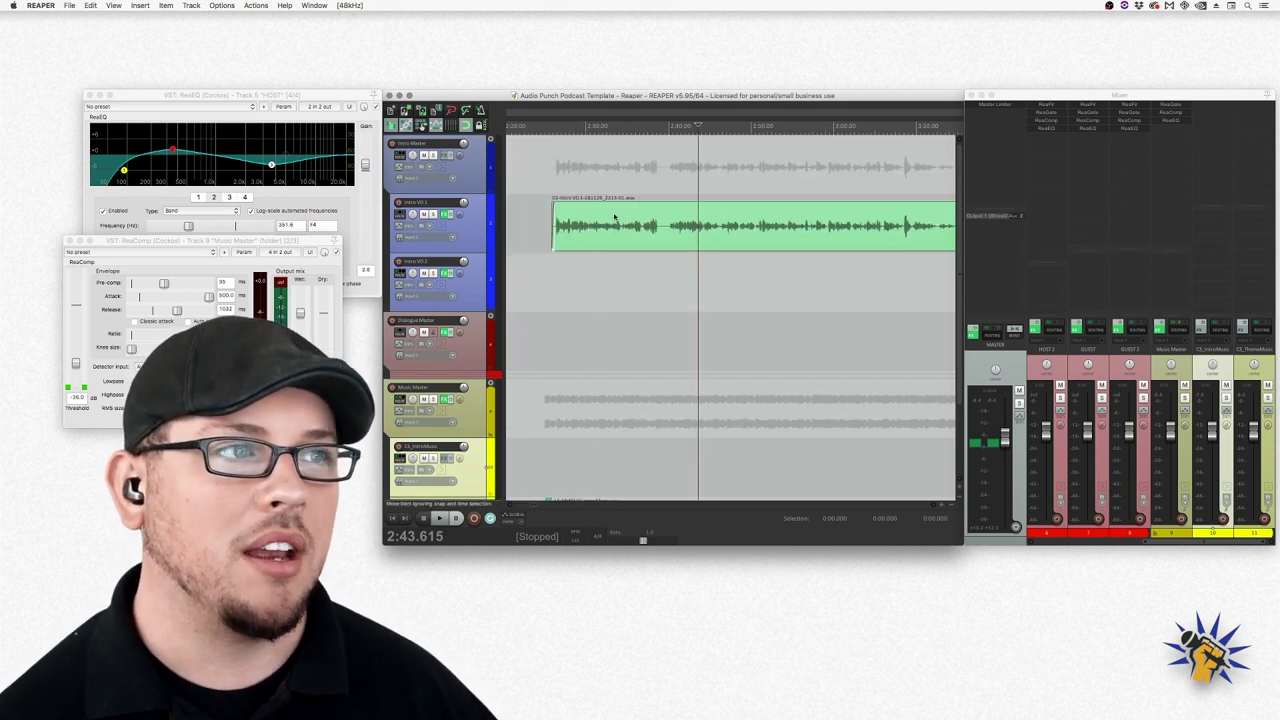
{"action": "key", "text": "space"}
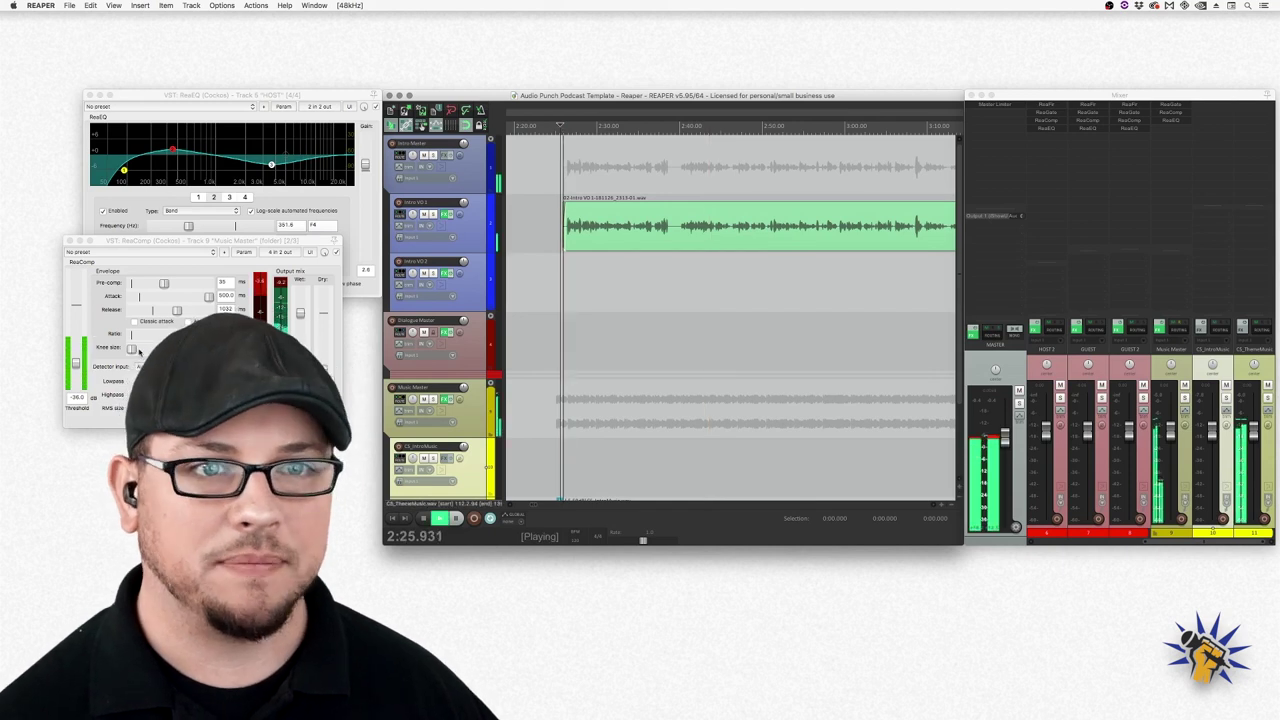
{"action": "mouse_move", "coordinate": [75, 363]}
{"action": "left_mouse_down"}
{"action": "mouse_move", "coordinate": [75, 386]}
{"action": "mouse_move", "coordinate": [83, 358]}
{"action": "left_mouse_up"}
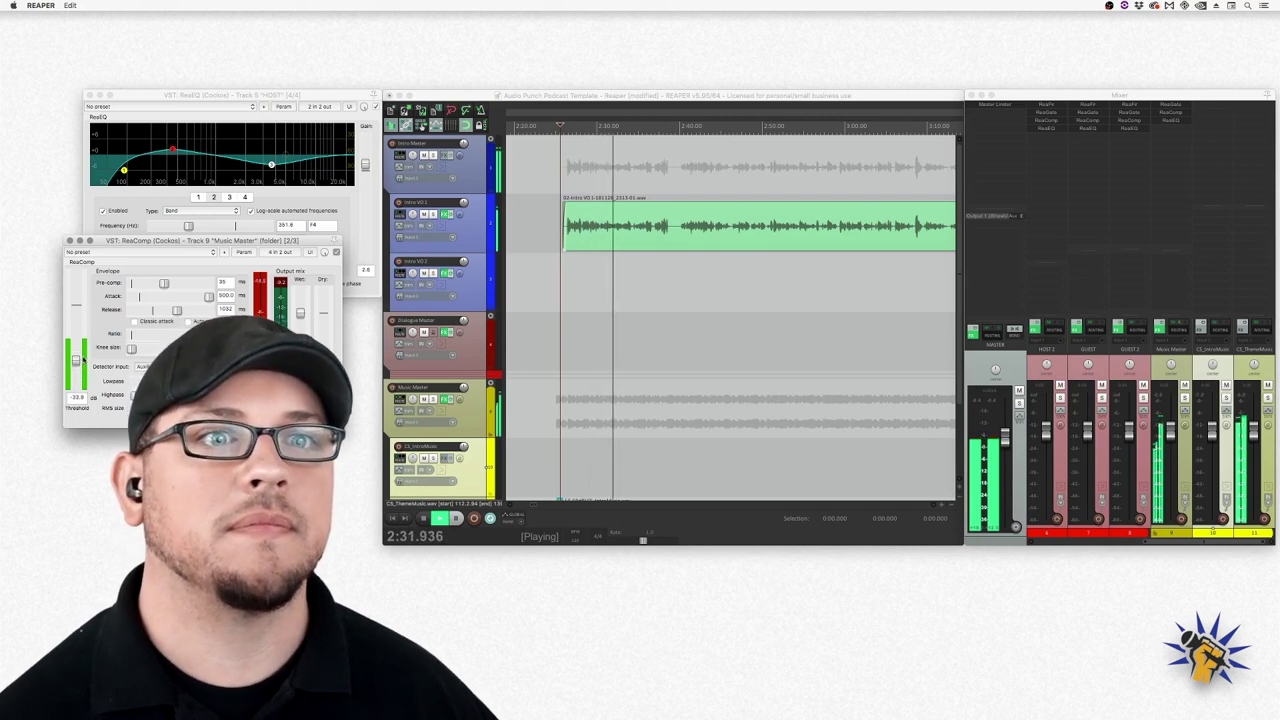
{"action": "key", "text": "space"}
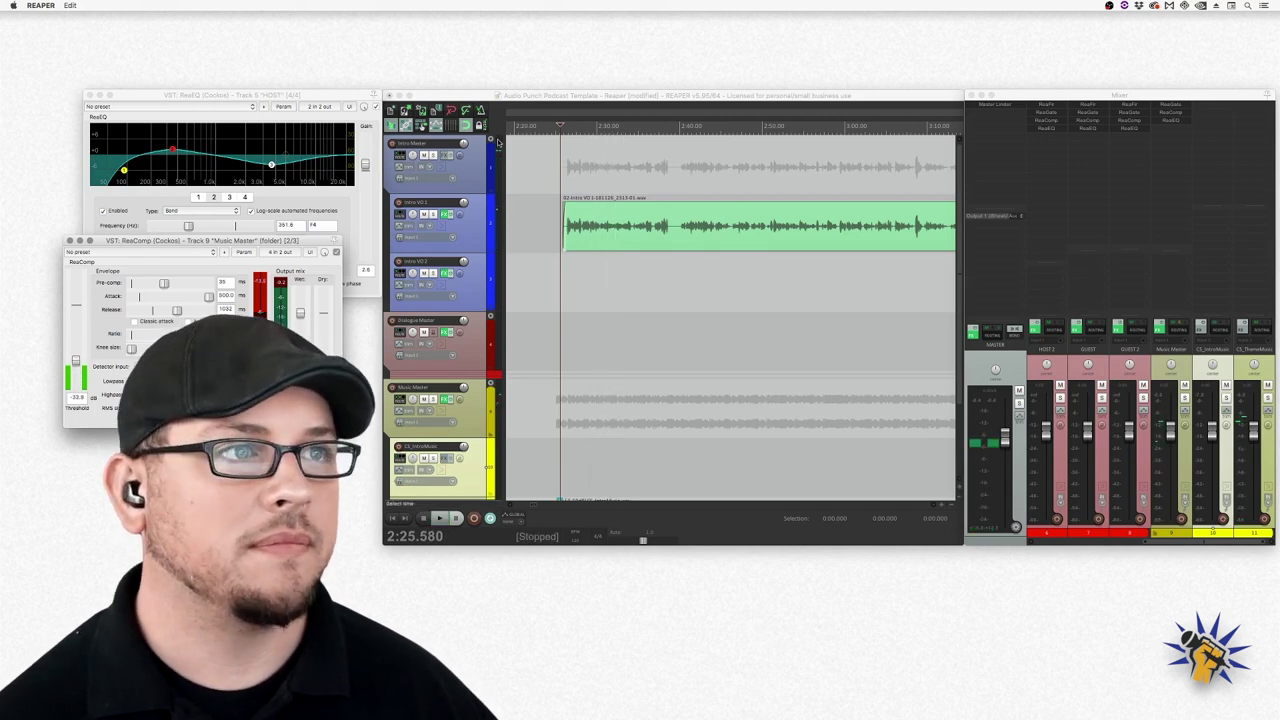